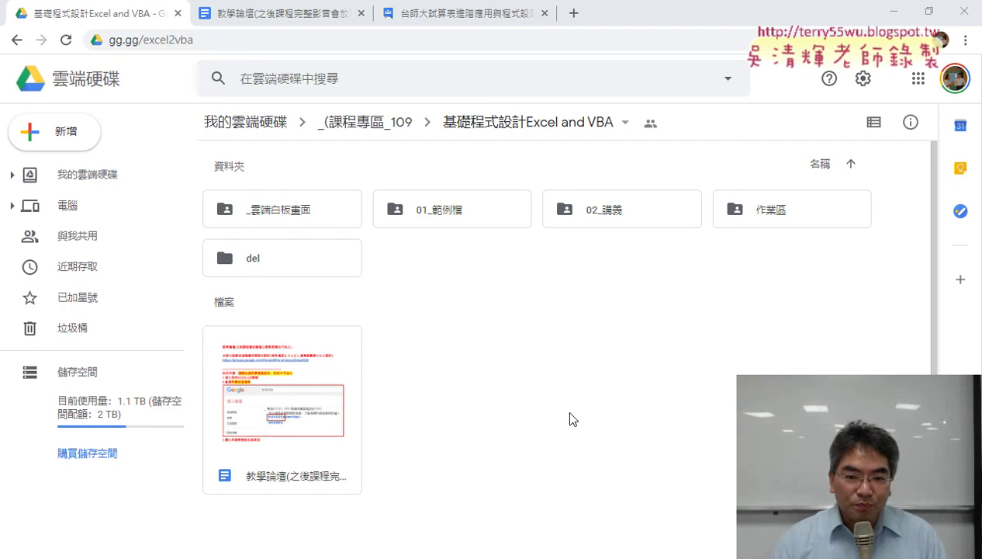
- Open the forum instructions document, highlight its student ID and name requirement, and follow the groups.google.com link
click(300, 394)
double_click(300, 394)
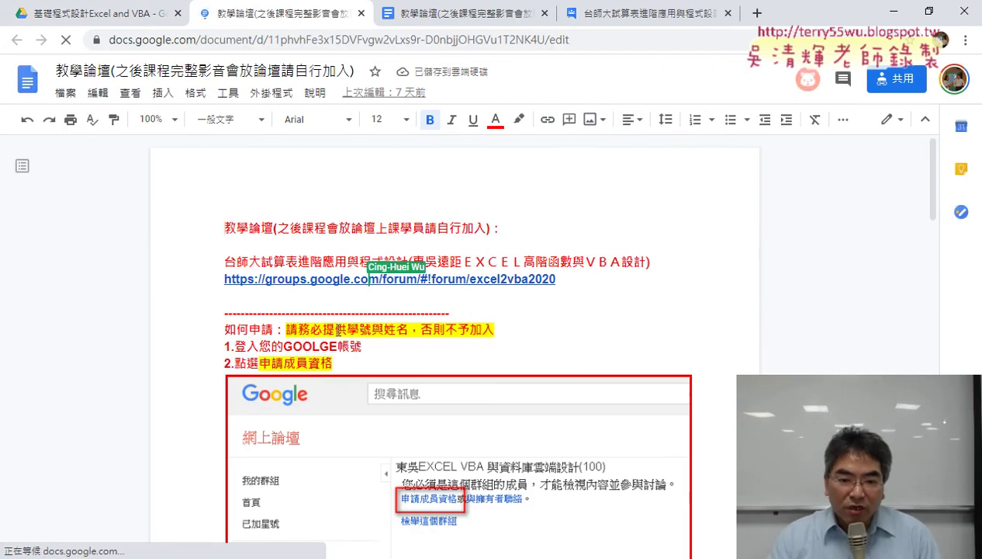
drag(346, 330, 495, 332)
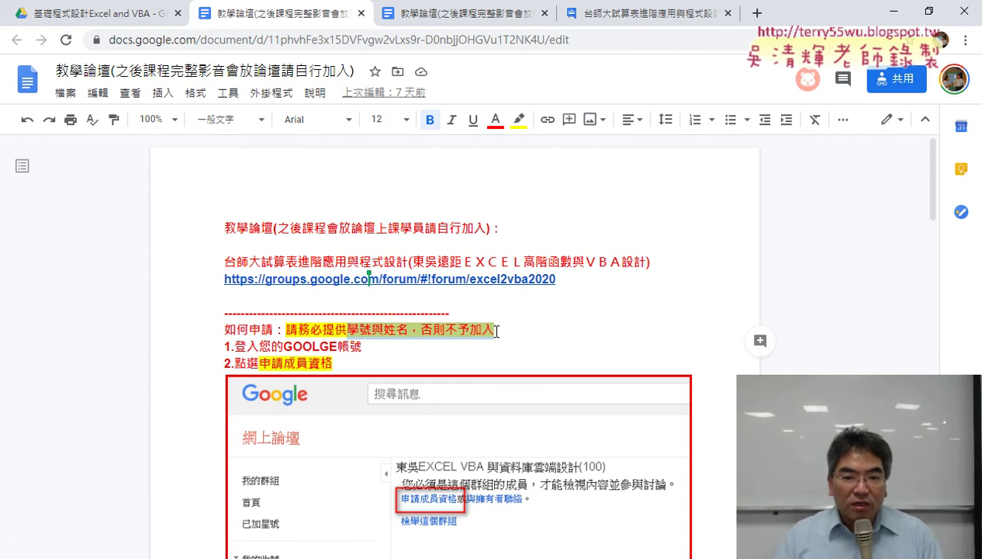
click(436, 281)
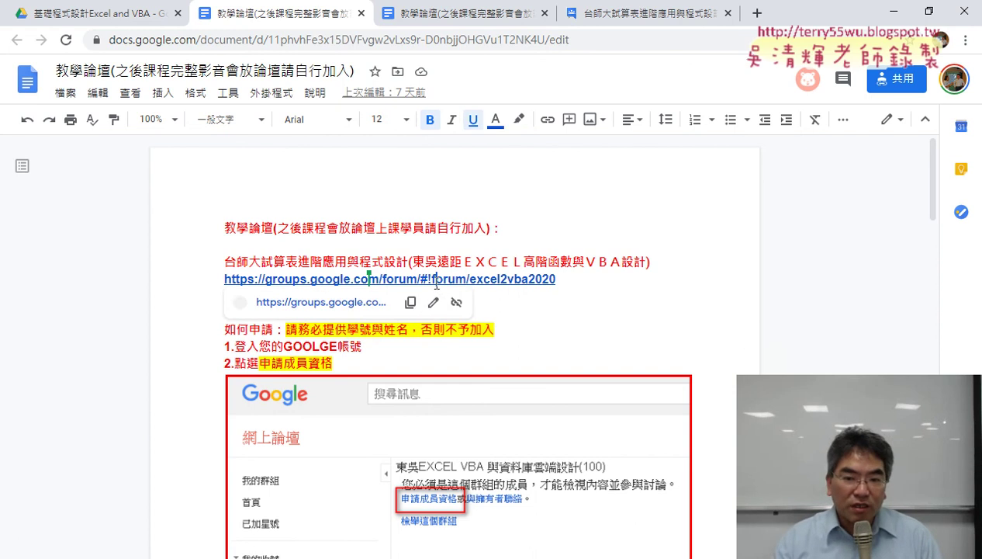
click(366, 302)
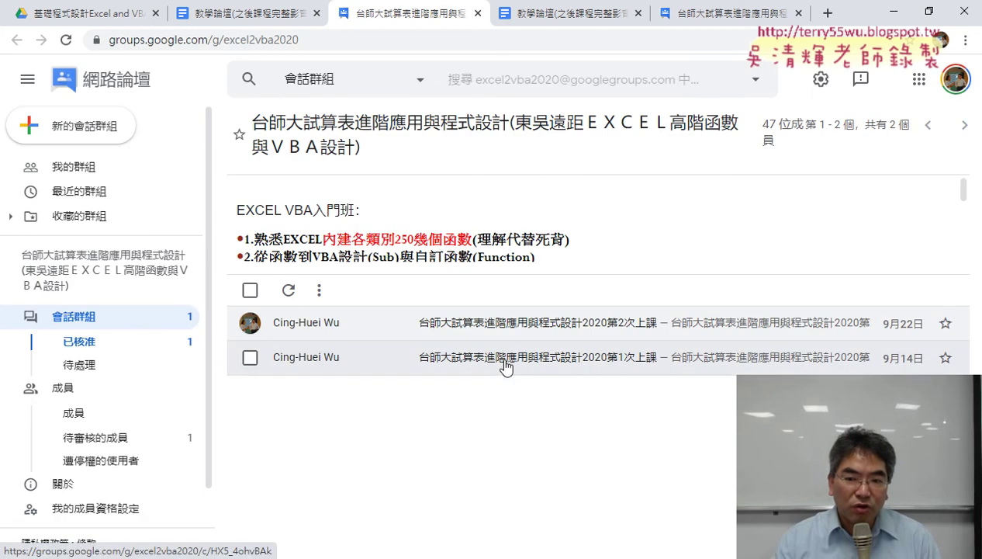
- Open the 第2次上課 post and highlight the topics 巨集錄製與產生按鈕, 撰寫VBA and SUB與Function
click(509, 328)
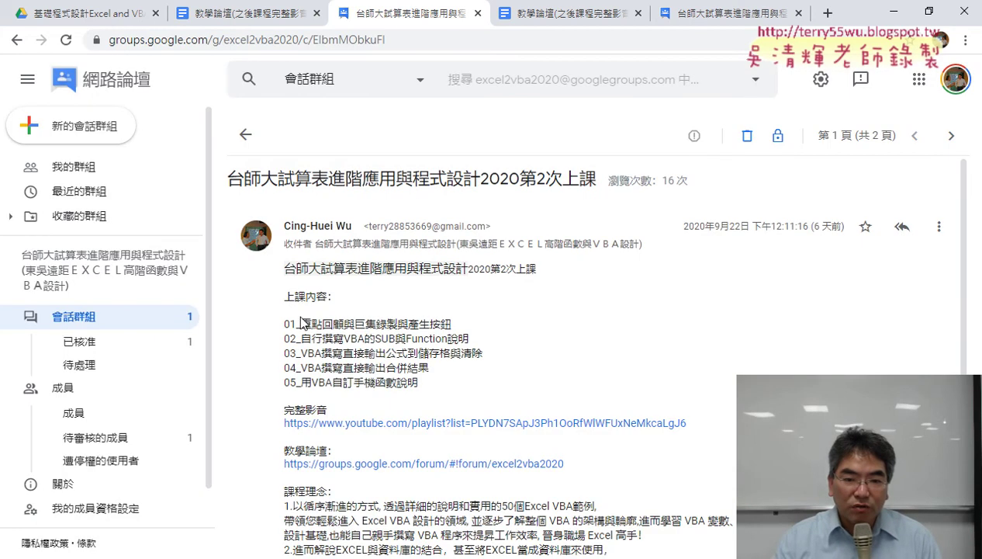
drag(284, 268, 423, 390)
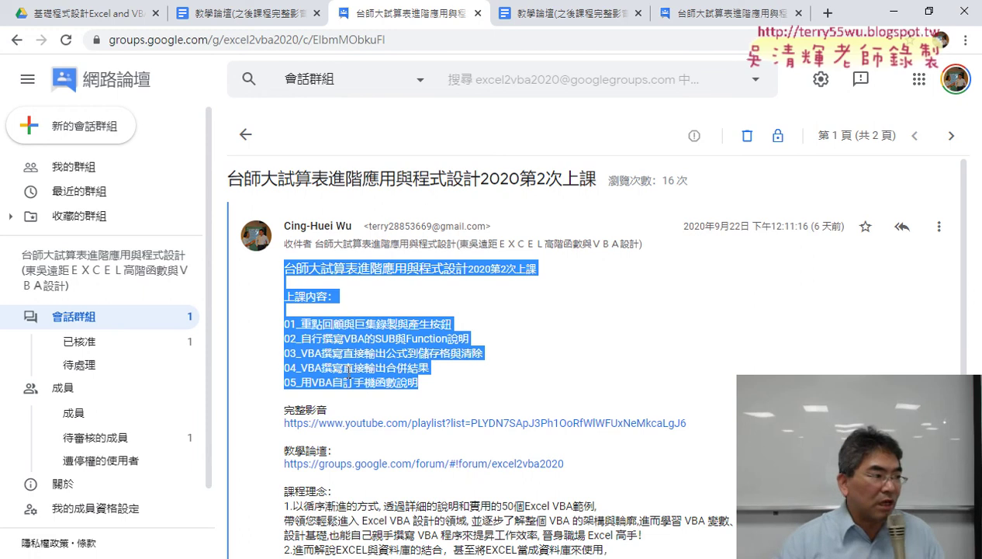
click(369, 333)
drag(355, 323, 452, 325)
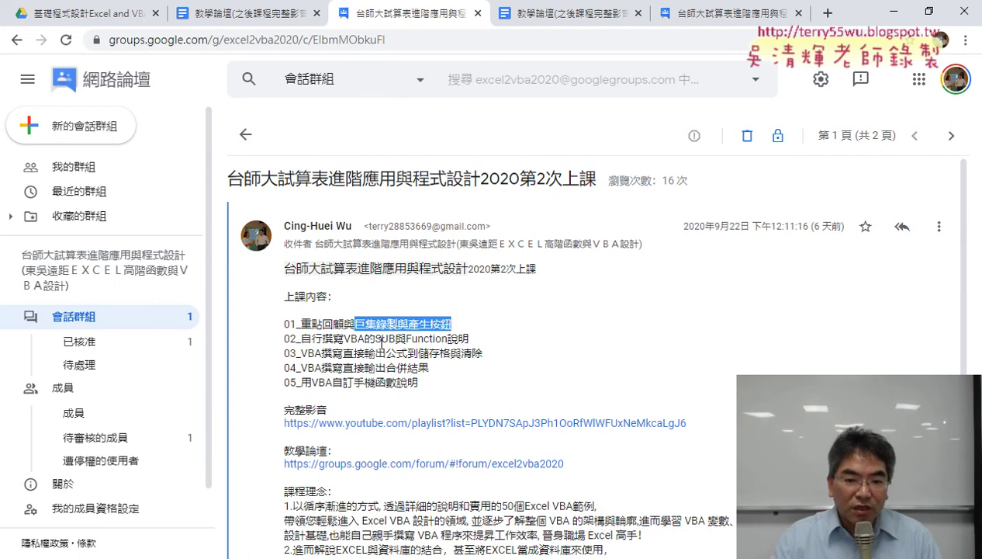
drag(323, 338, 366, 342)
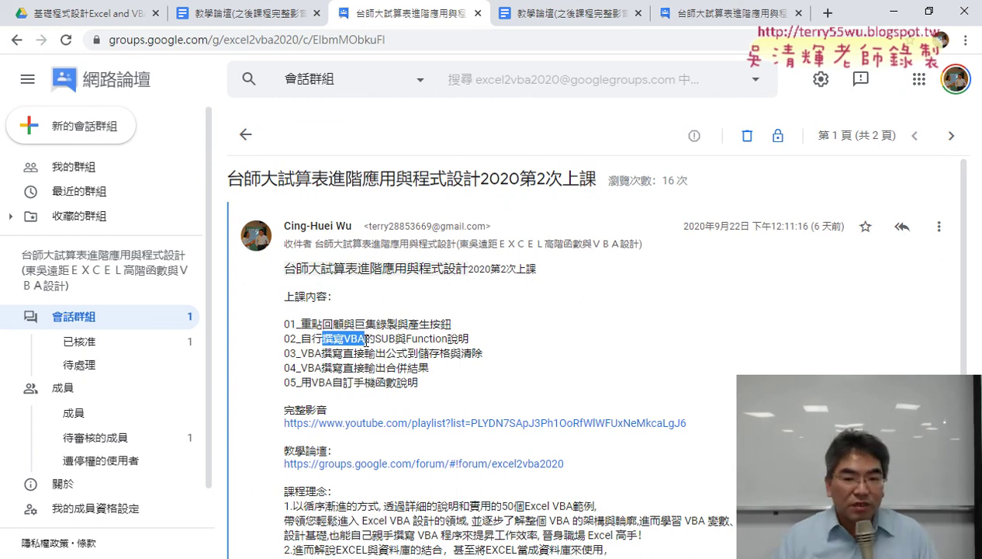
drag(376, 339, 449, 339)
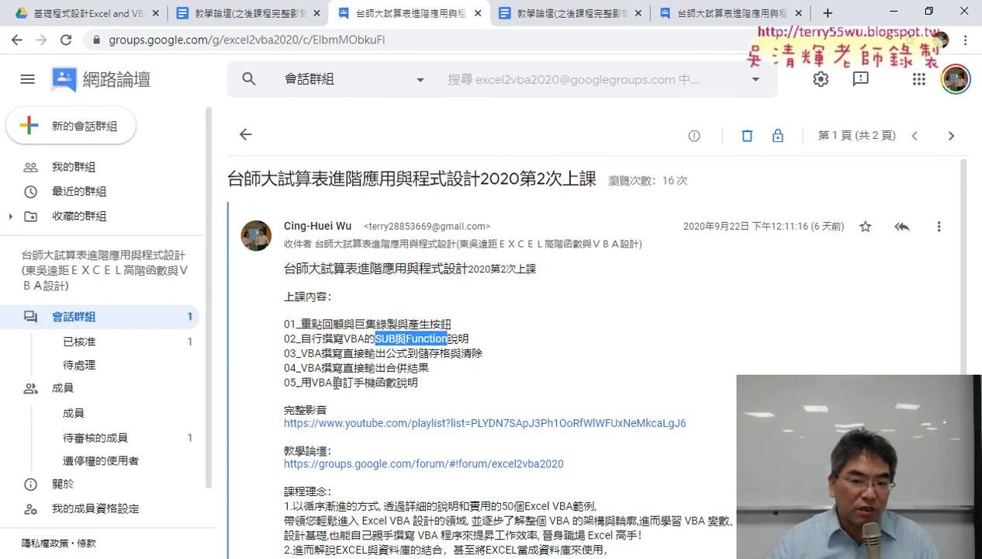
drag(332, 382, 396, 385)
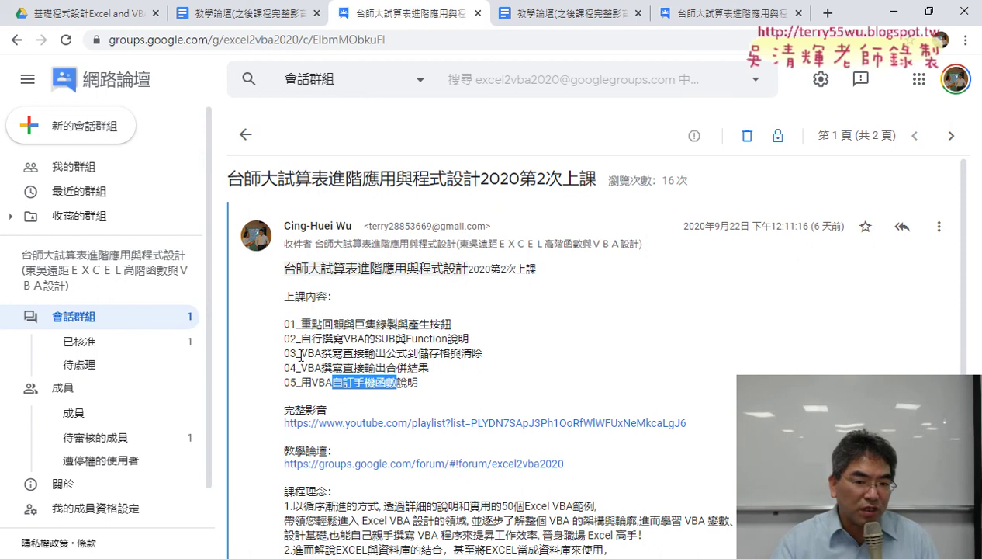
drag(301, 353, 321, 353)
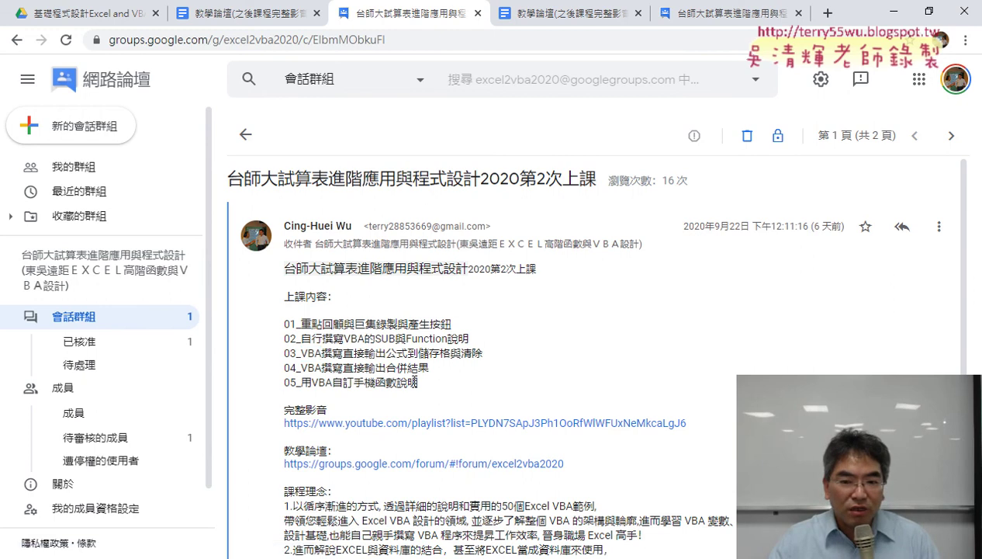
drag(419, 383, 284, 224)
click(369, 410)
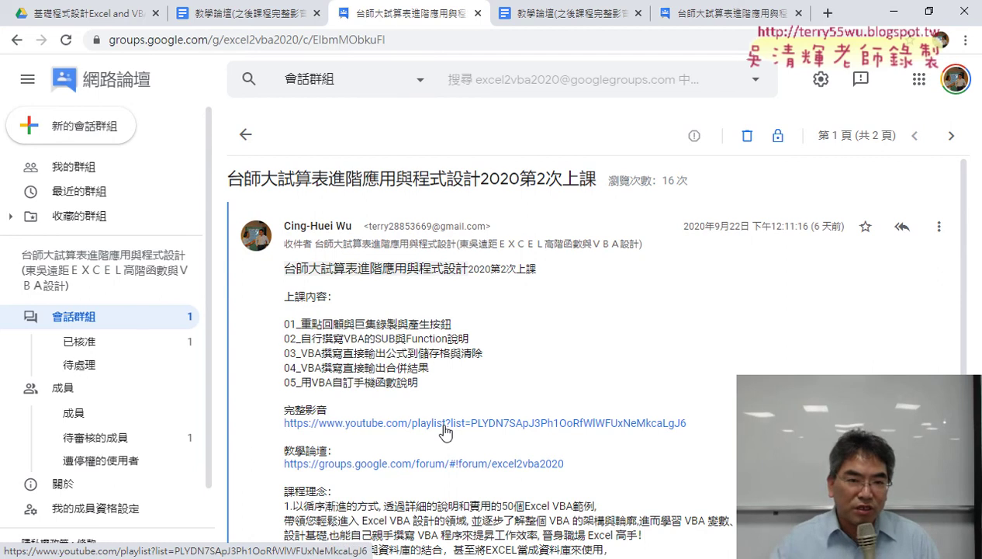
click(16, 40)
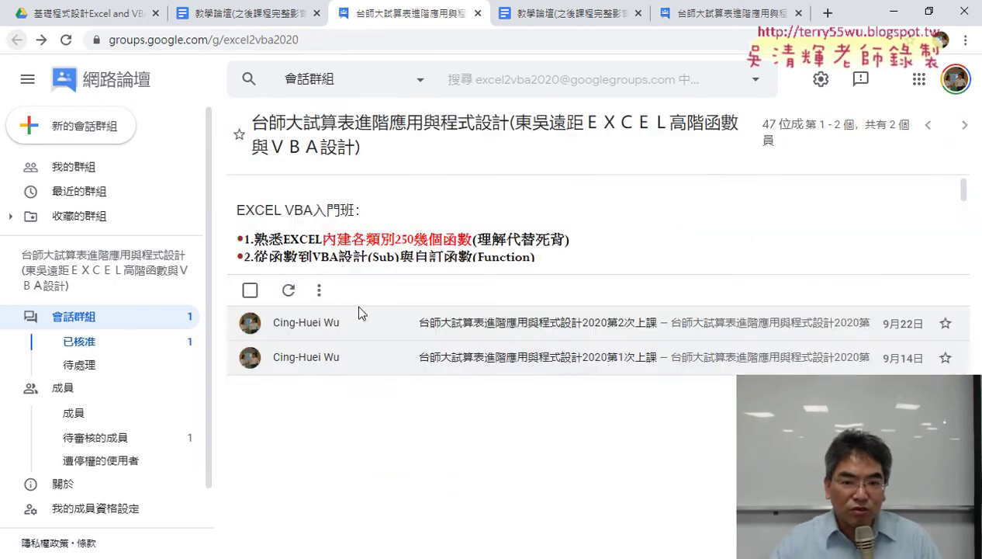
click(464, 359)
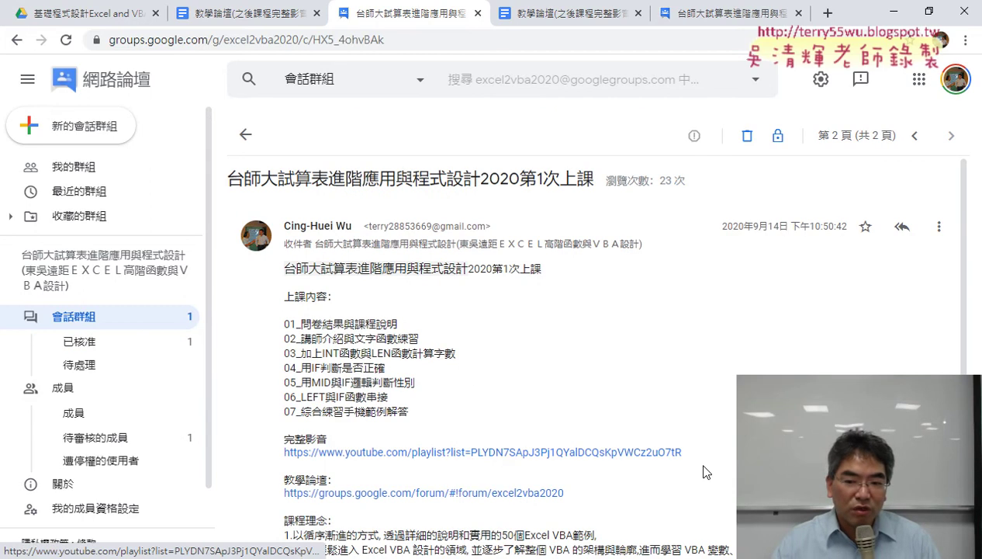
drag(685, 452, 282, 452)
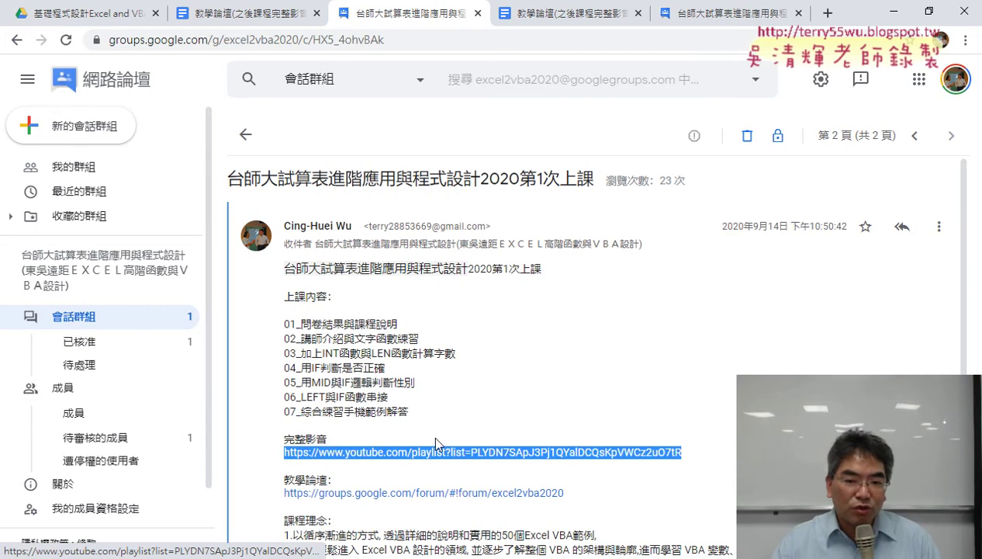
click(18, 45)
click(434, 318)
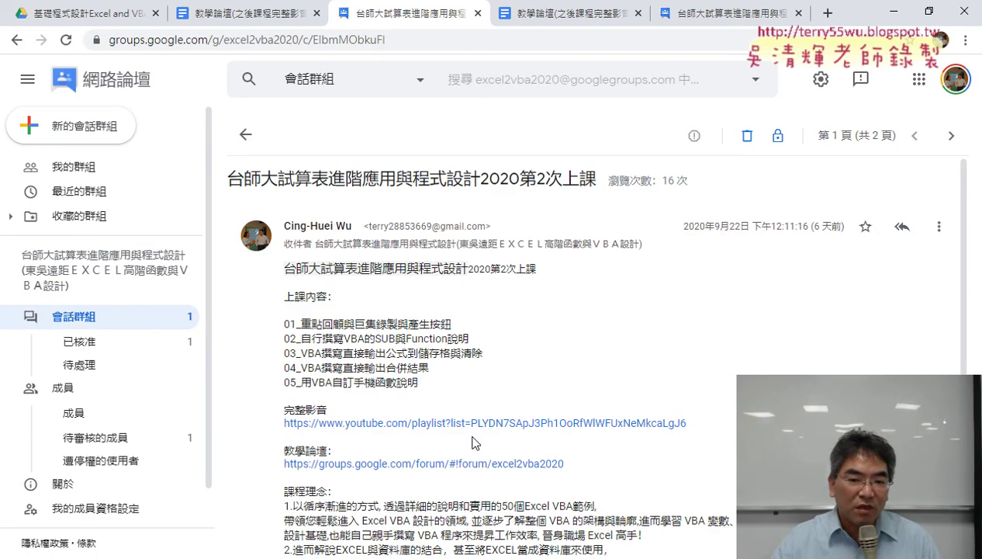
- Review the second class's five-video YouTube playlist, then close the playlist and forum tabs
click(474, 429)
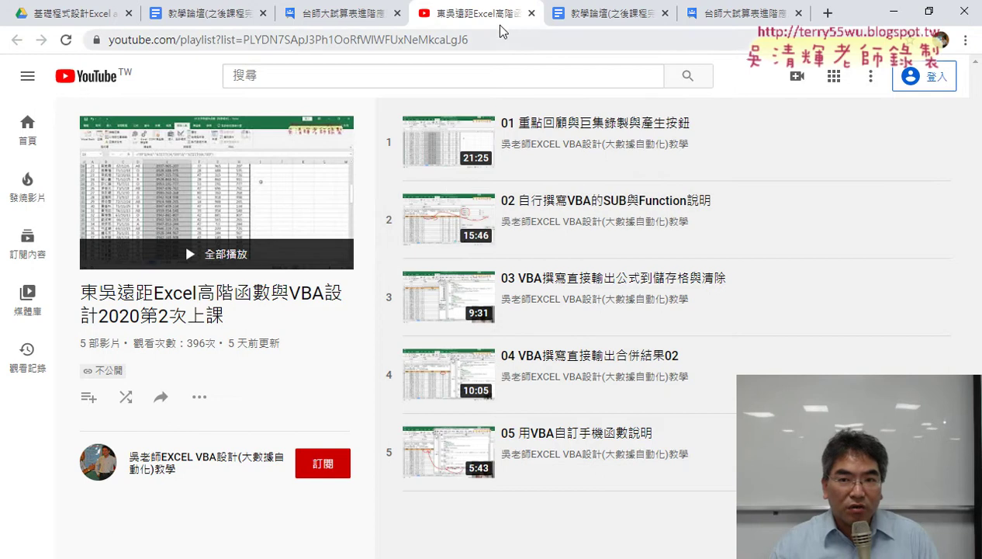
click(531, 13)
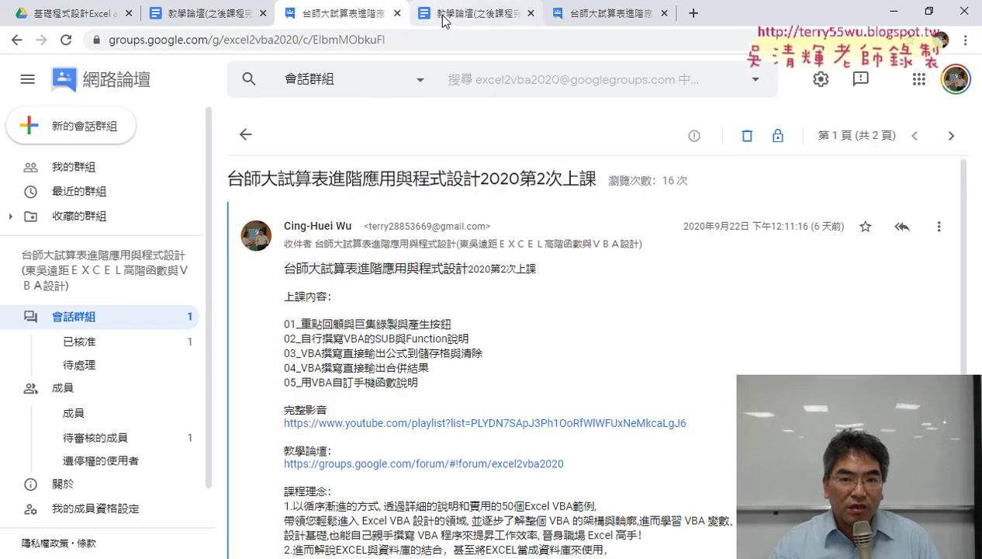
click(398, 14)
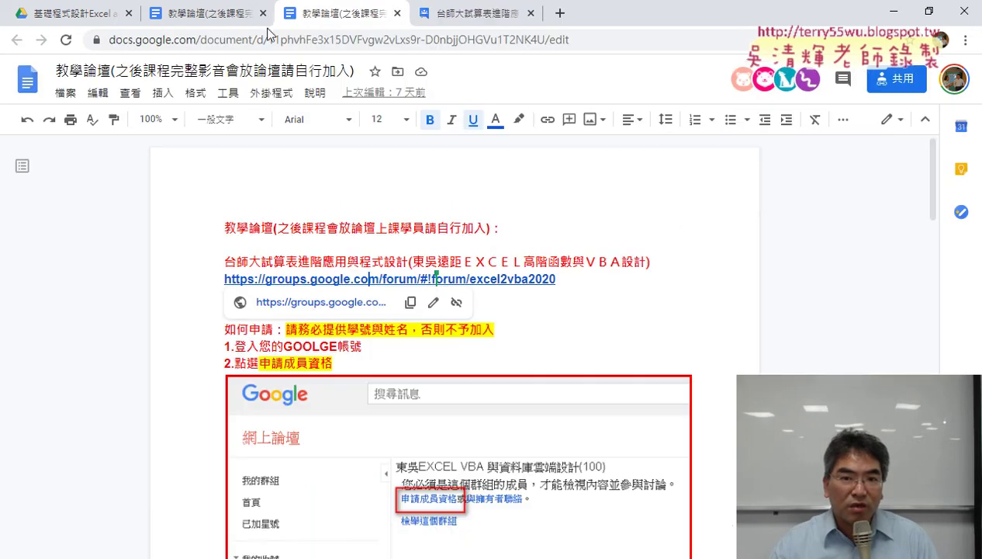
- Open Drive's 01_範例檔 folder, select 範例檔.zip, and switch to the local 01文字與資料函數 folder
click(73, 16)
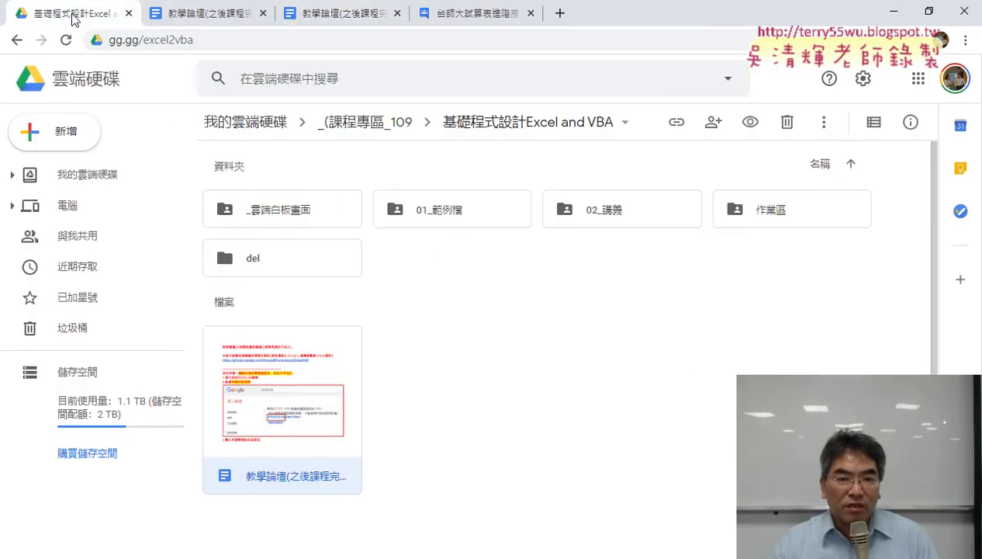
click(457, 221)
double_click(448, 221)
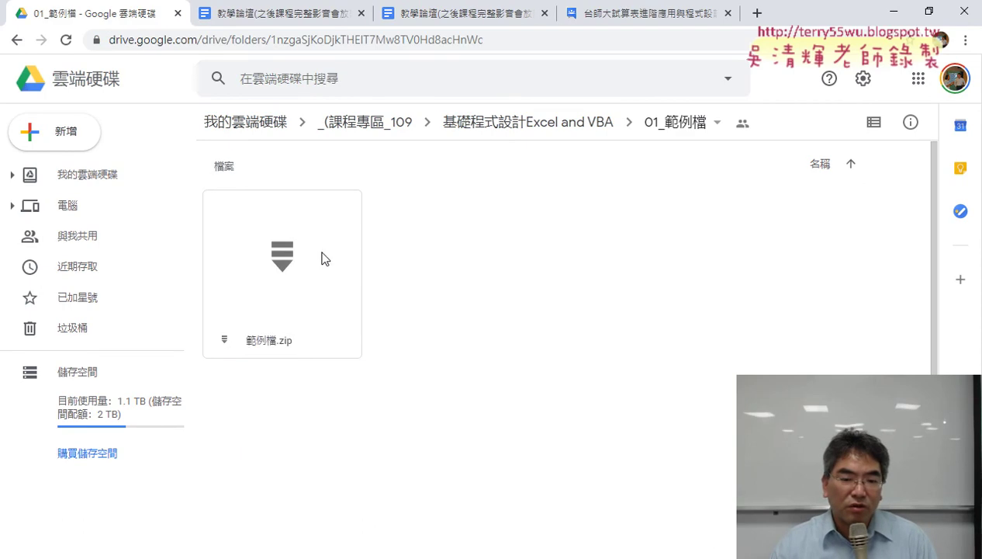
click(291, 264)
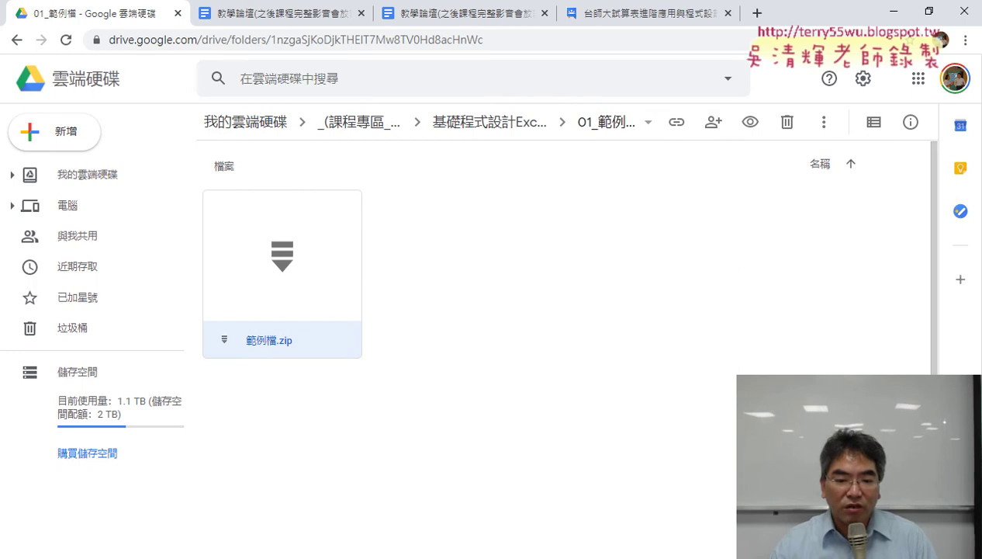
key(alt+Tab)
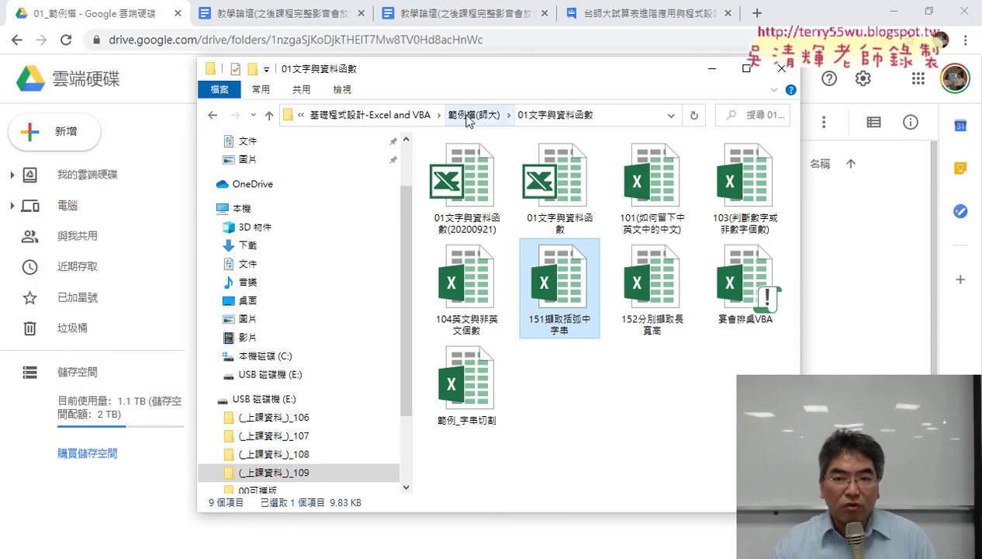
- Reopen 01文字與資料函數 in File Explorer, select its first two workbooks, and return to the Drive course folder
click(477, 115)
double_click(471, 164)
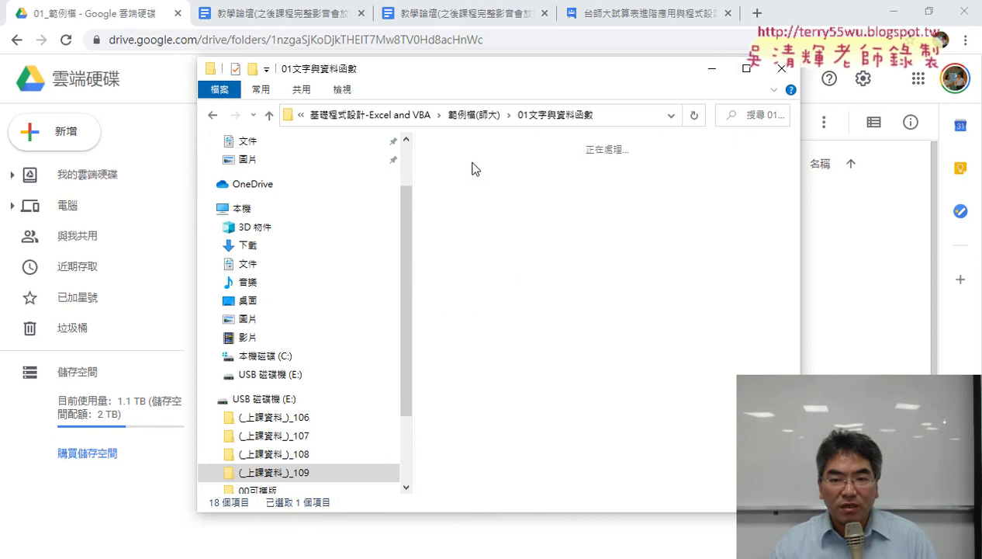
click(547, 206)
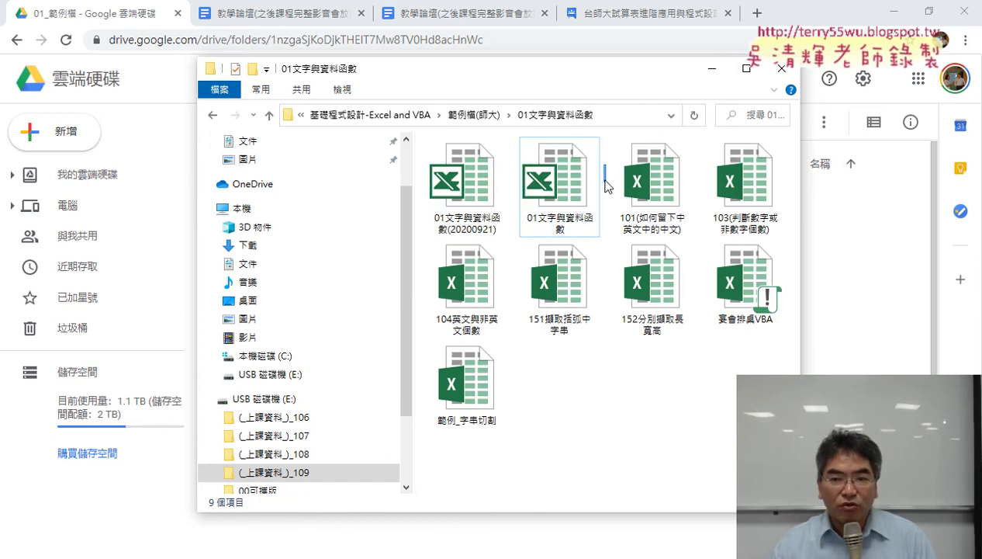
drag(602, 165, 466, 206)
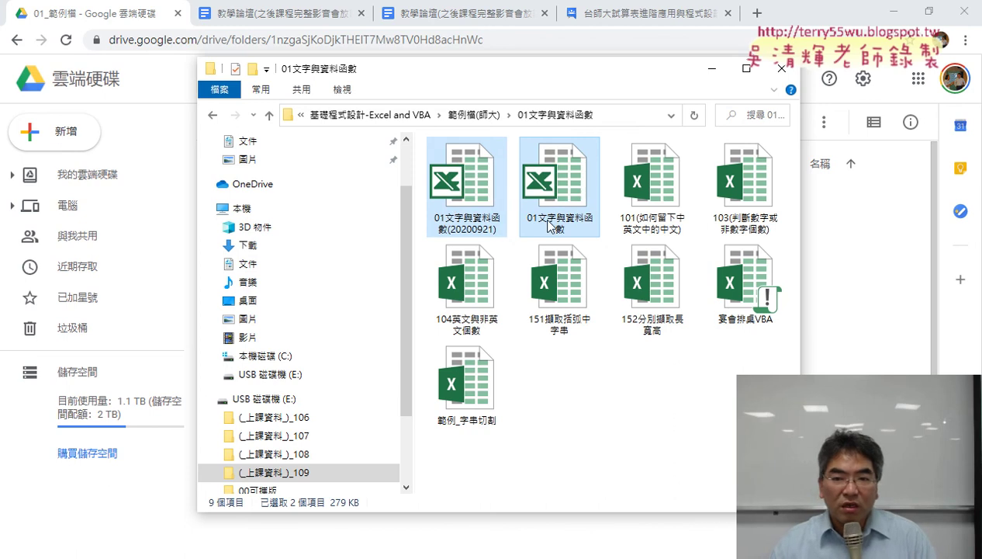
click(17, 40)
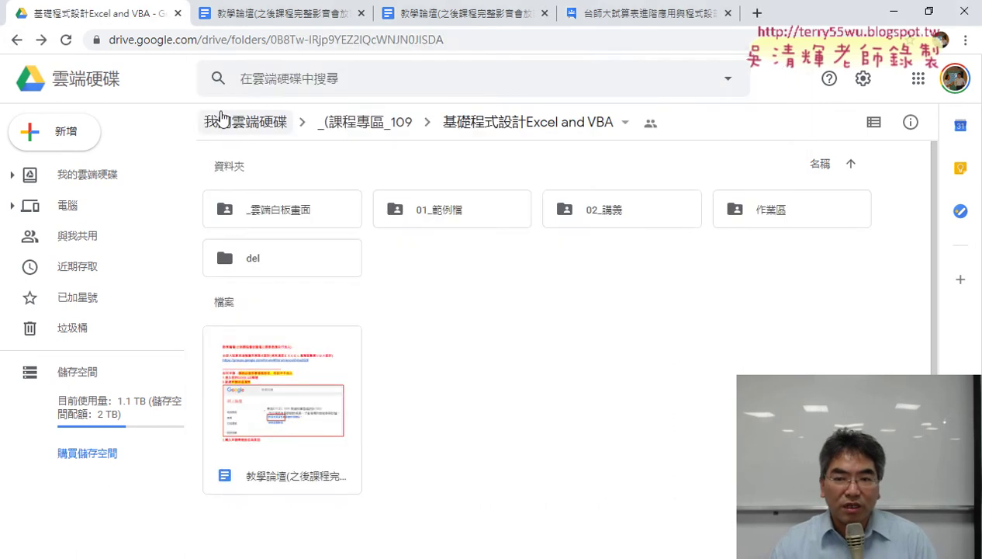
- Navigate 作業區 › 01_台師大 into the first student's folder and select both Excel workbooks
double_click(770, 221)
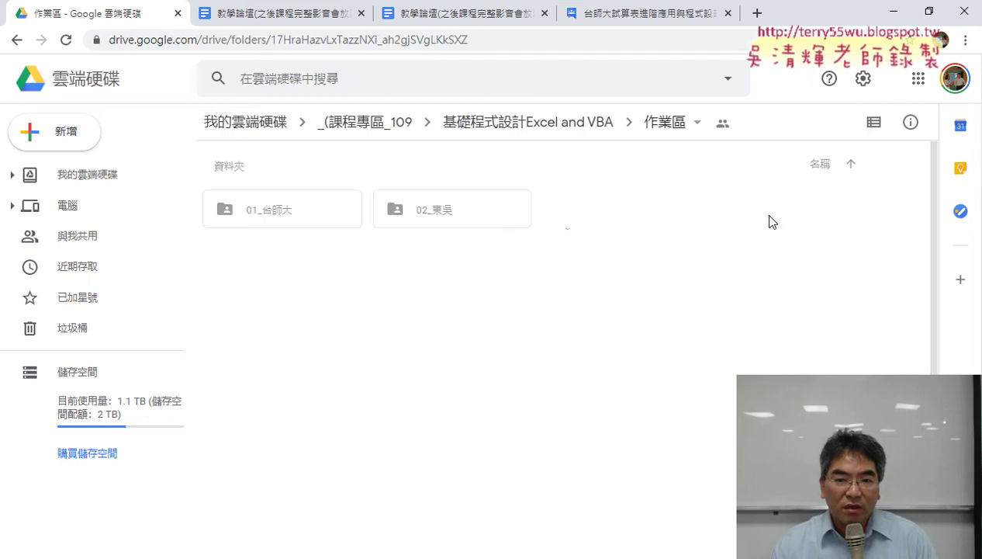
double_click(254, 211)
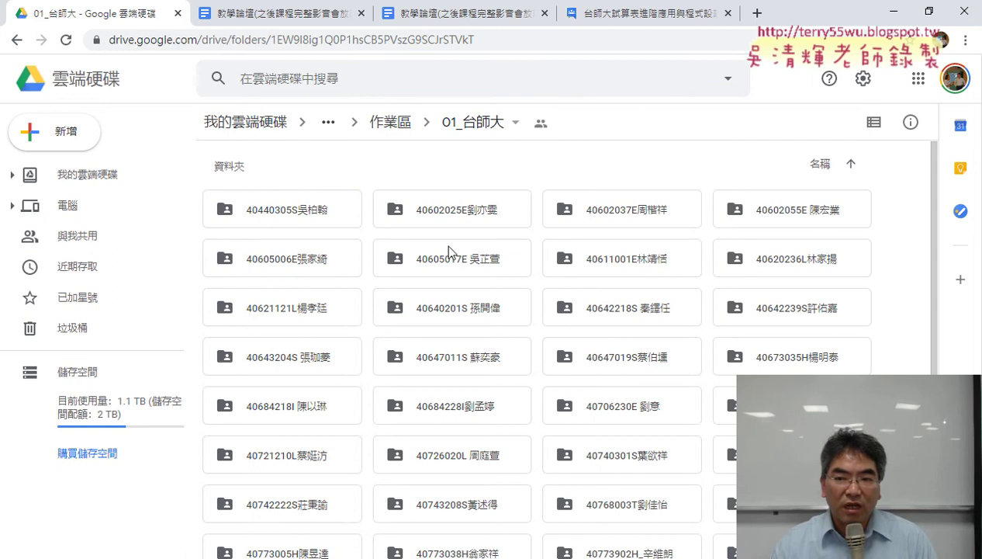
right_click(903, 293)
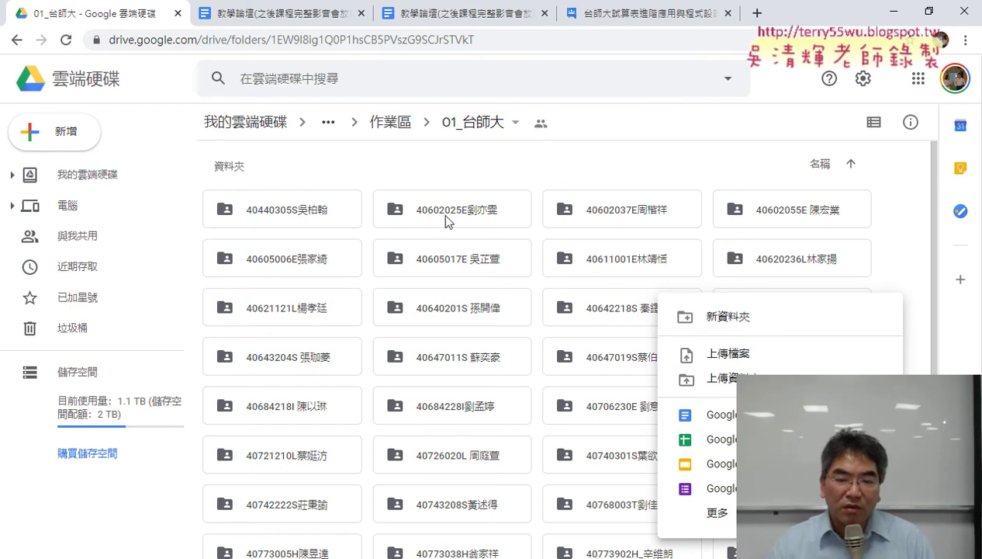
double_click(314, 215)
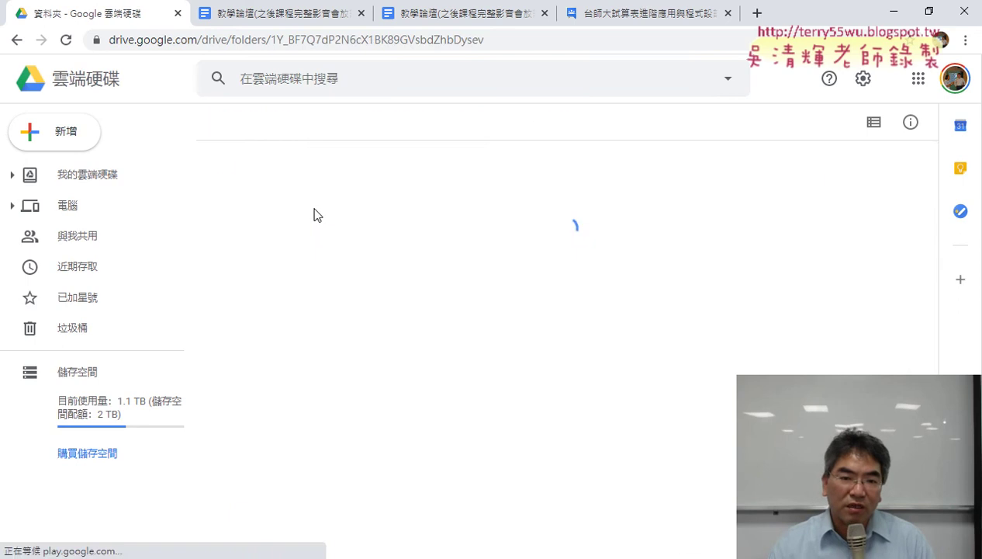
key(ctrl+a)
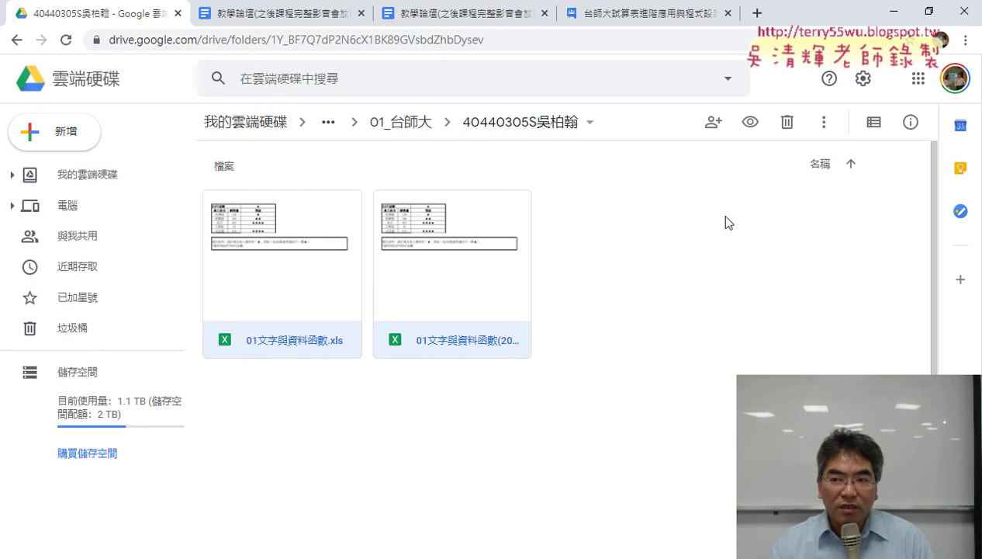
- Uncheck 將已上傳的檔案轉換成 Google 文件編輯器格式 in Drive settings and confirm with 完成
click(862, 78)
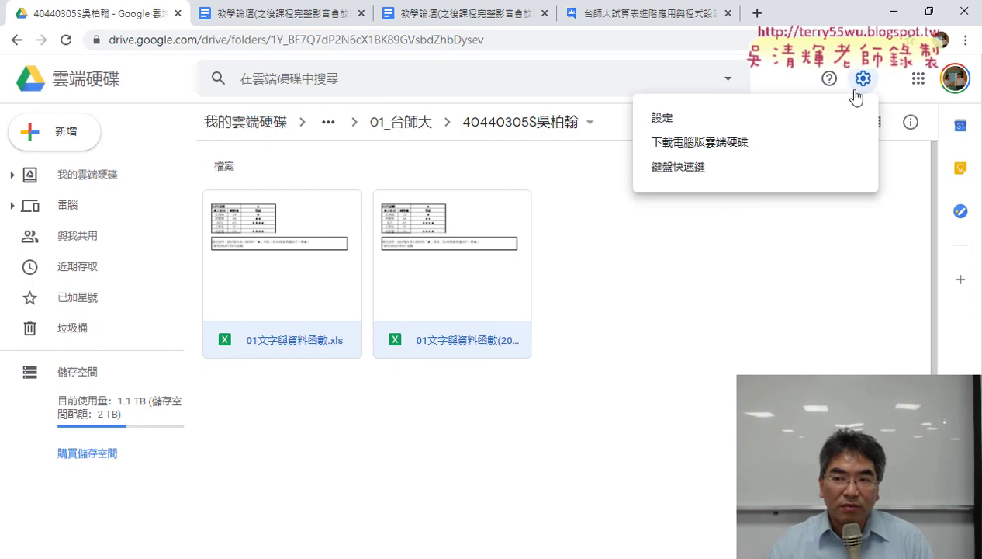
click(776, 121)
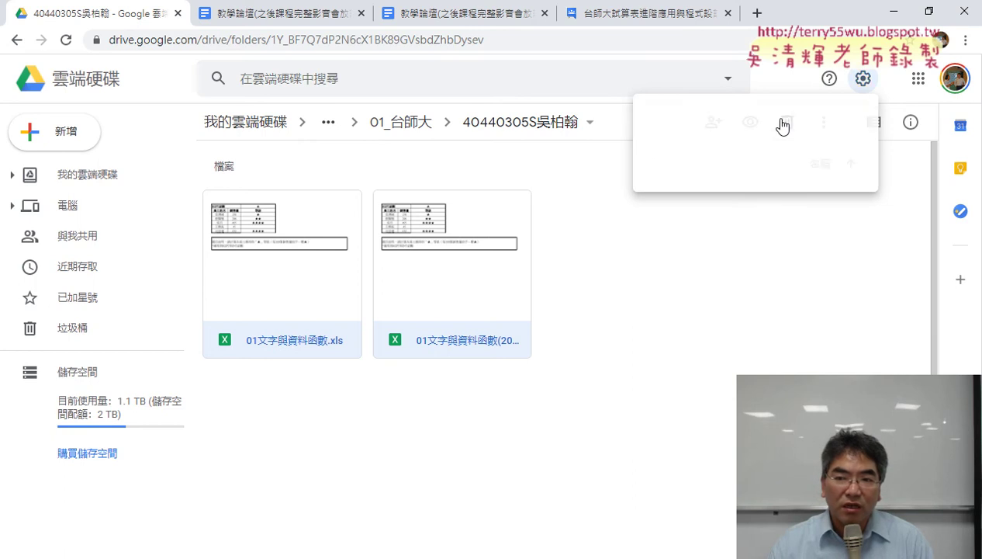
click(451, 268)
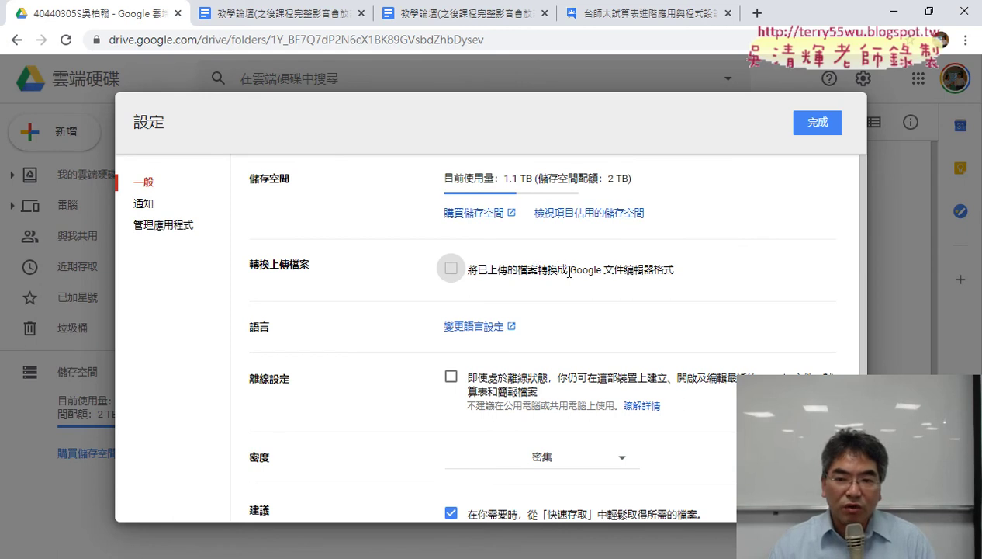
click(673, 272)
click(641, 269)
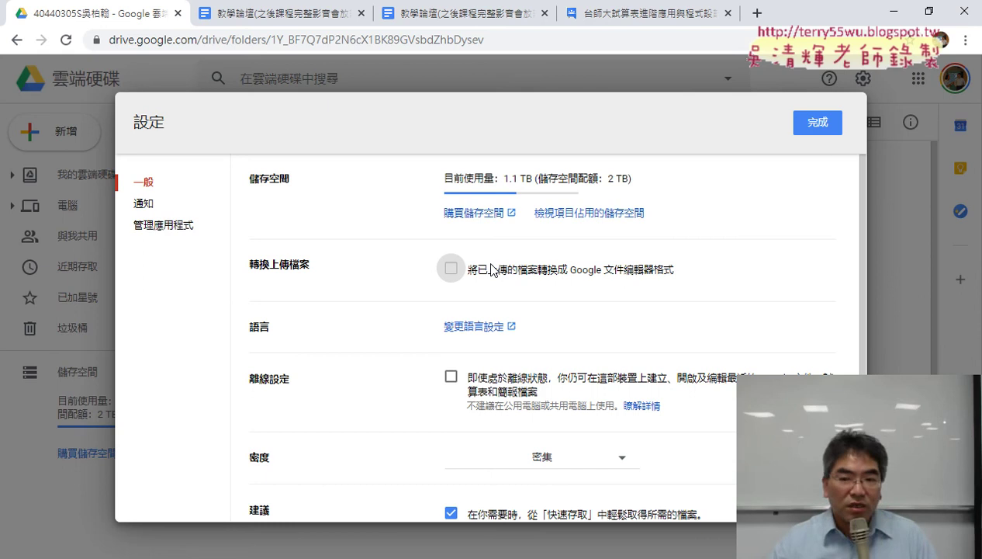
click(816, 127)
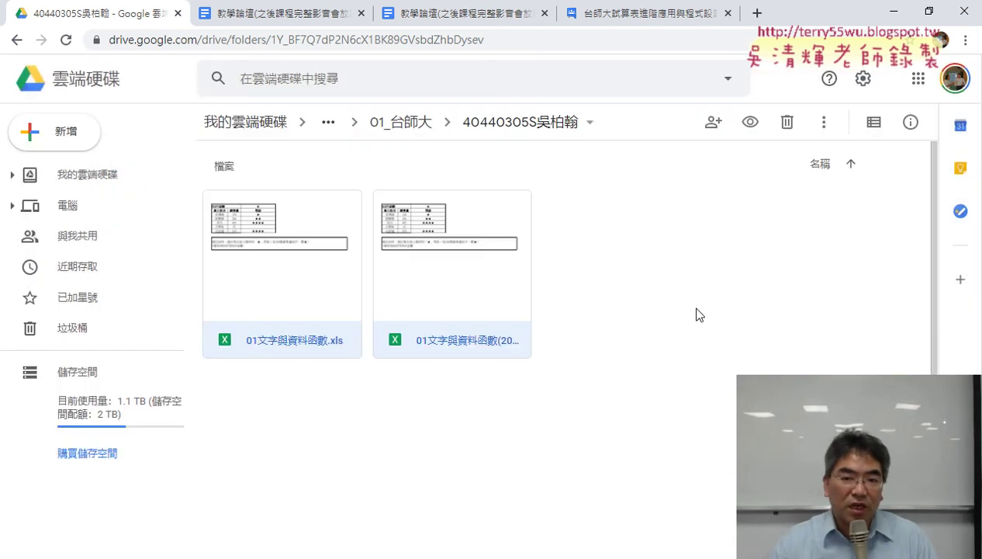
- Go back to 基礎程式設計Excel and VBA and open _雲端白板畫面 › 01_文字與資料函數 › 01_文字與資料函數程式碼.docx
click(12, 45)
click(12, 45)
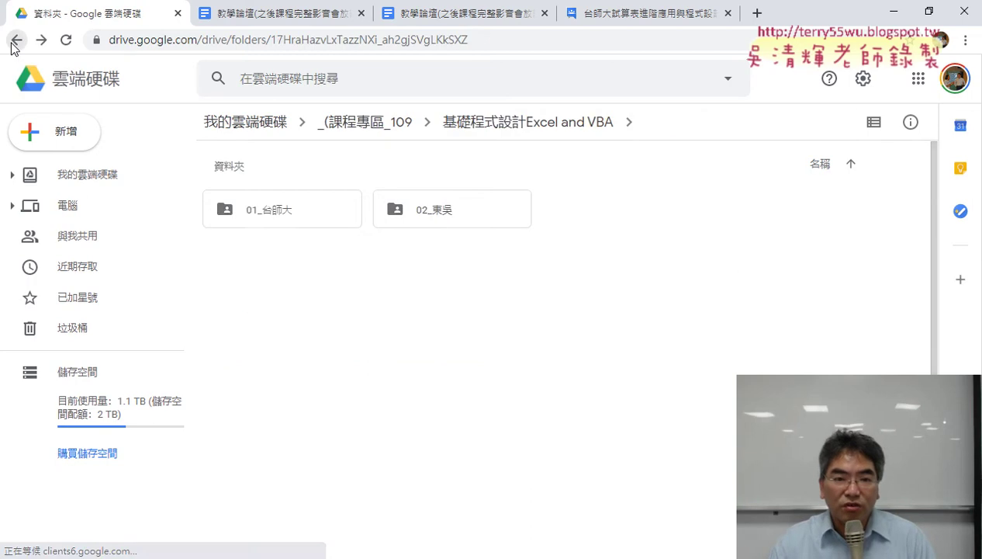
click(13, 45)
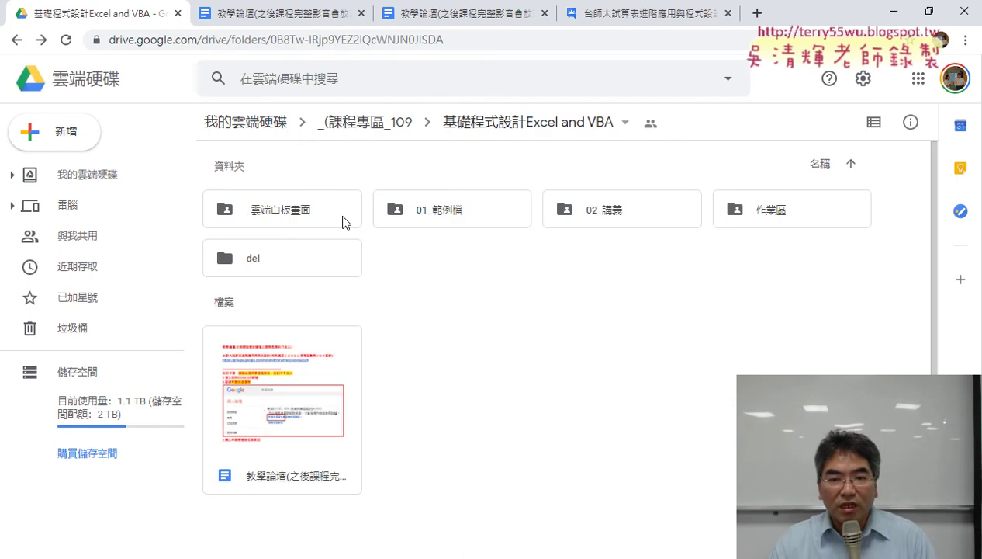
double_click(287, 212)
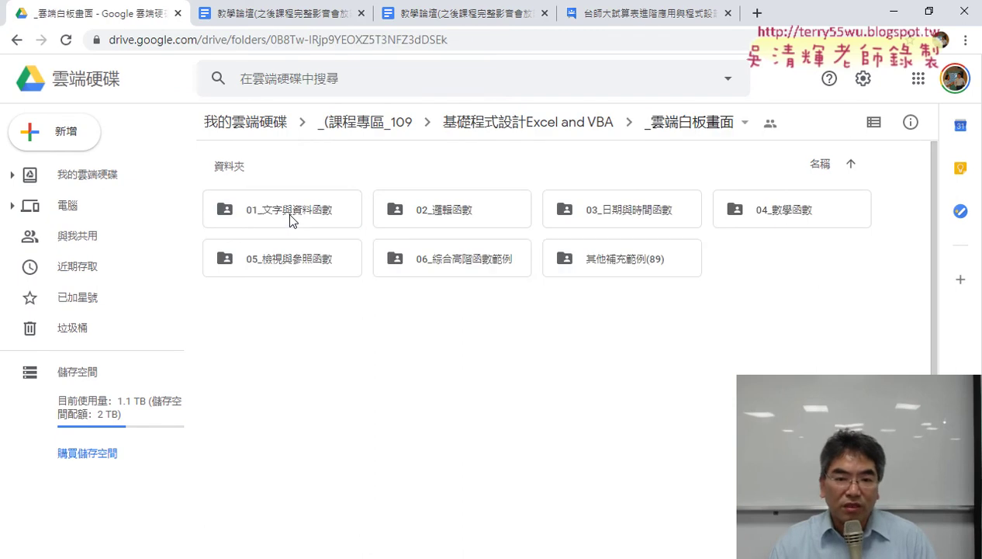
double_click(292, 220)
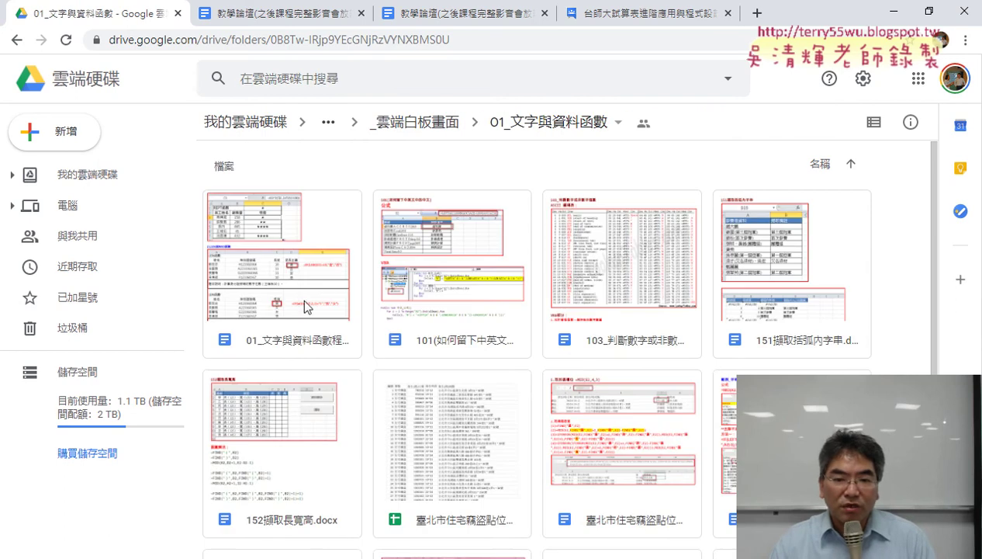
double_click(304, 300)
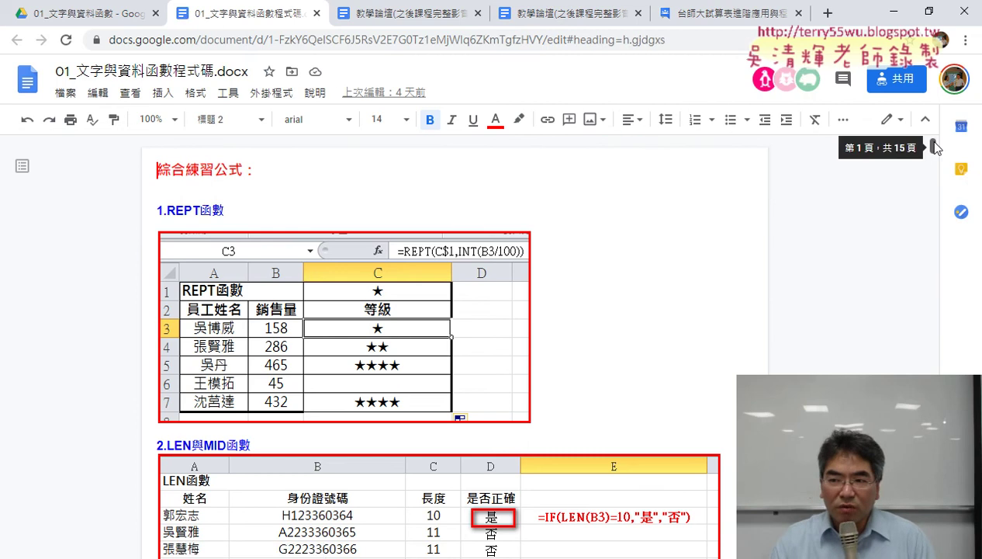
- Scroll to section 3 and select the two phone-number VBA macros for review
drag(935, 147, 931, 304)
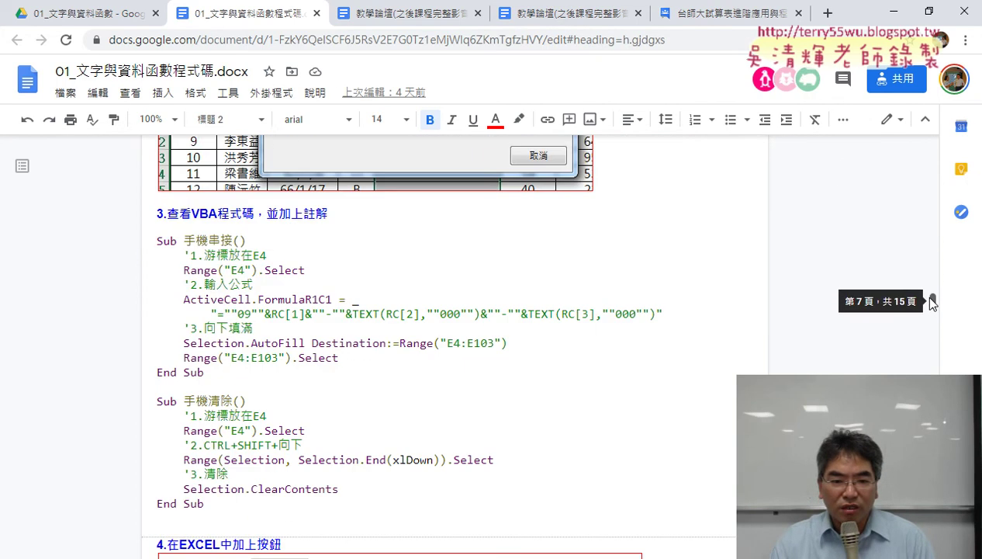
drag(932, 304, 932, 306)
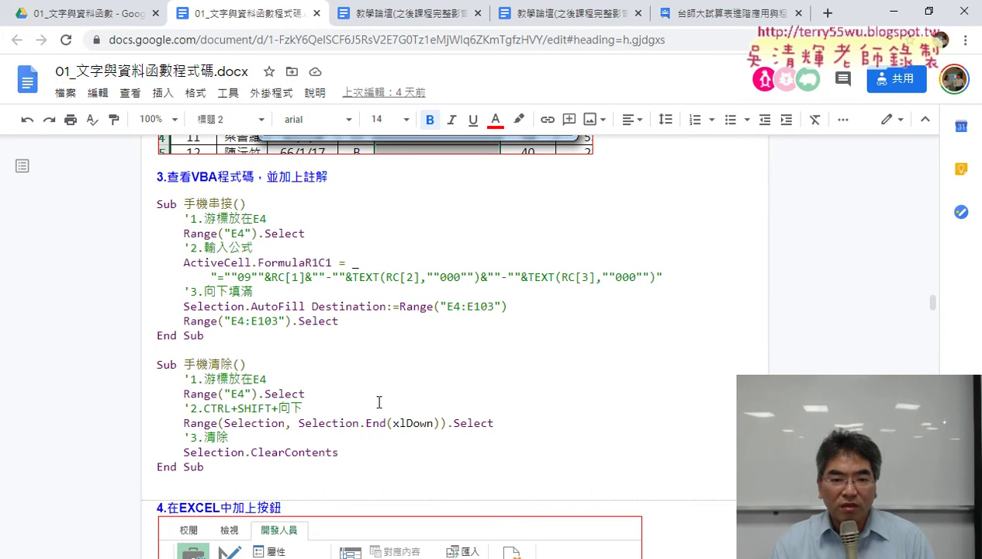
drag(232, 465, 157, 200)
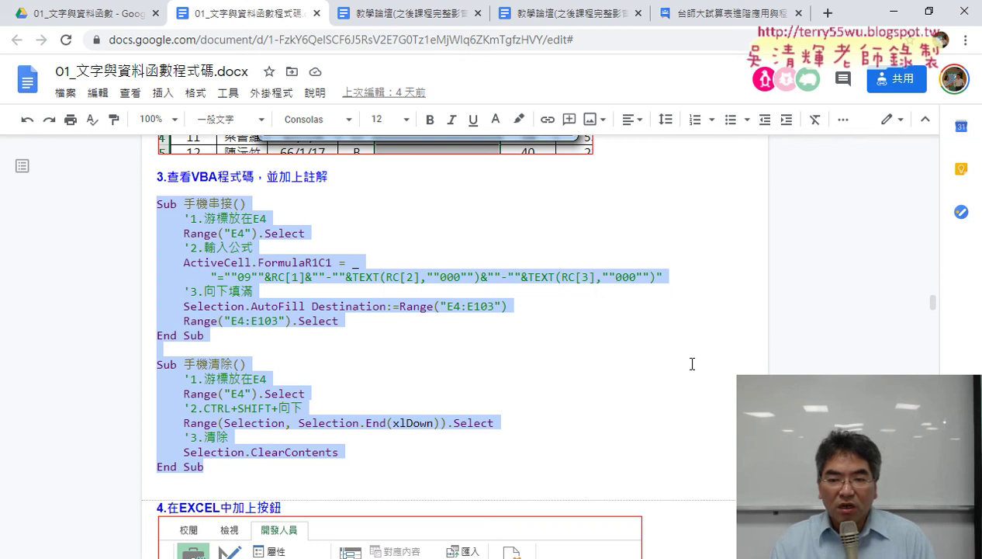
scroll(692, 364, down, 6)
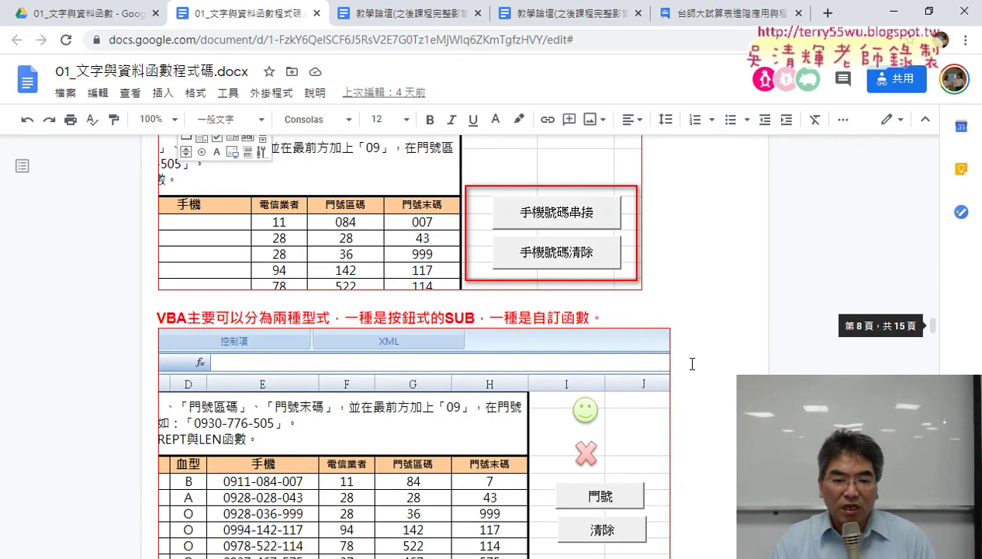
scroll(692, 364, down, 4)
scroll(690, 363, down, 3)
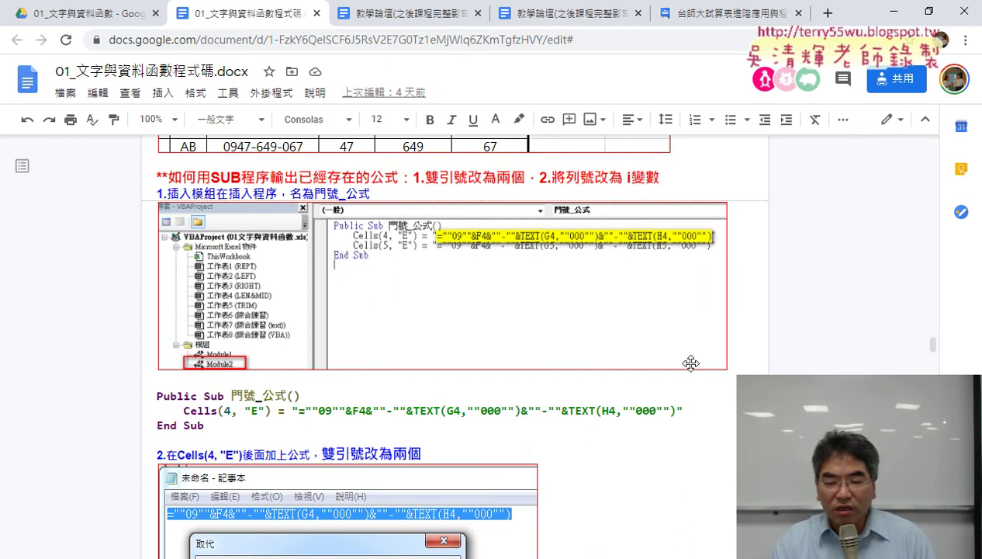
scroll(691, 363, down, 1)
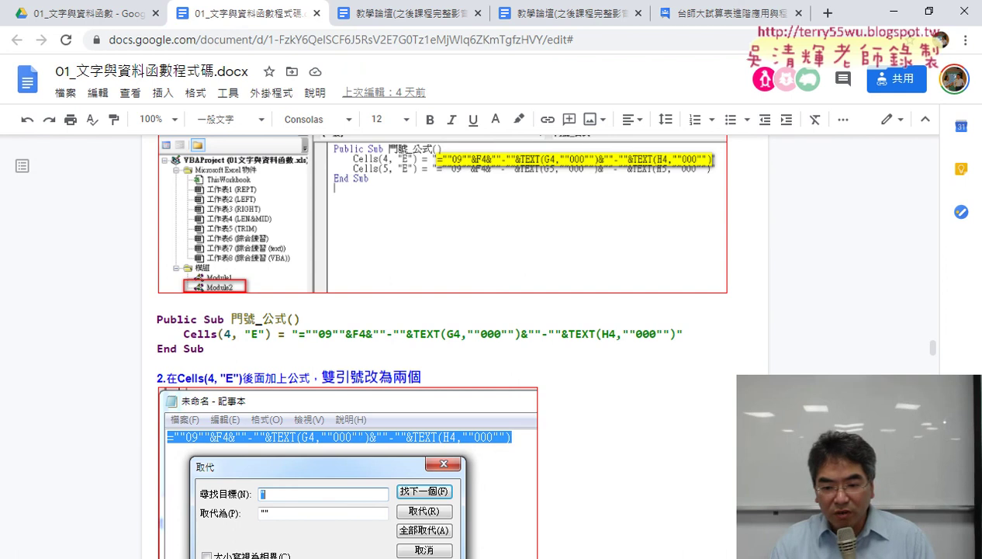
- Open 01文字與資料函數(20200921).xls from the local example folder in Excel
key(alt+Tab)
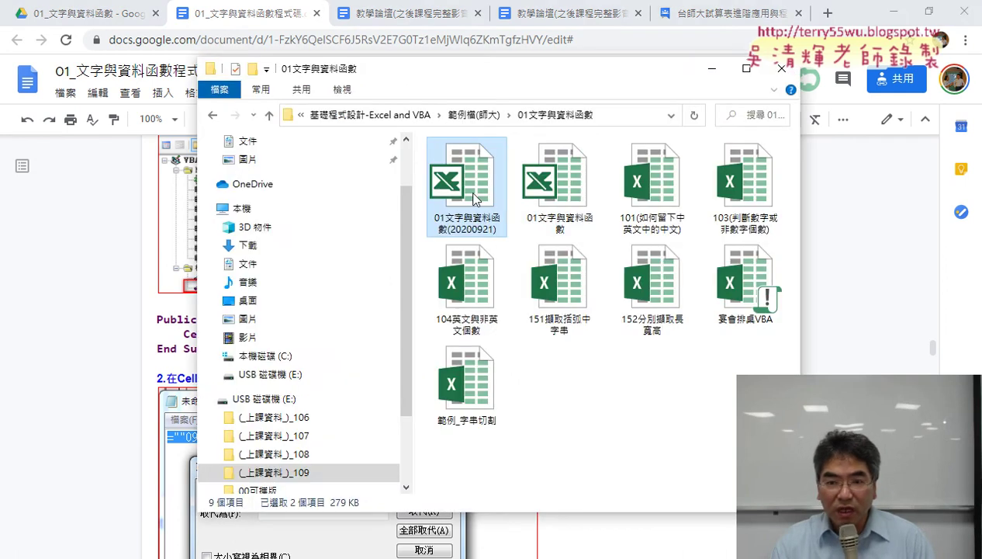
double_click(470, 196)
double_click(488, 234)
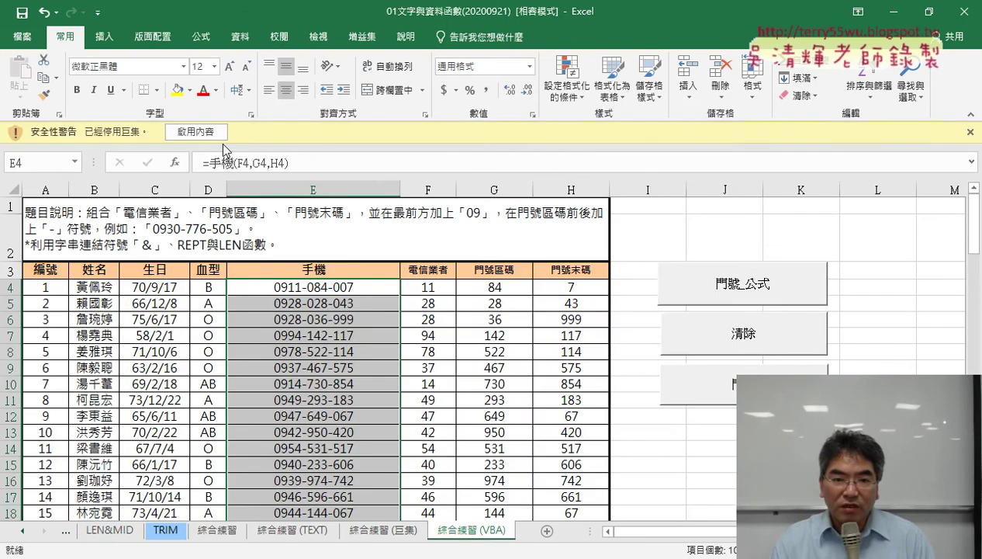
- Enable macros via 啟用內容 and annotate the =手機(F4,G4,H4) formula and the 門號_公式, 清除, 門號 buttons
click(216, 135)
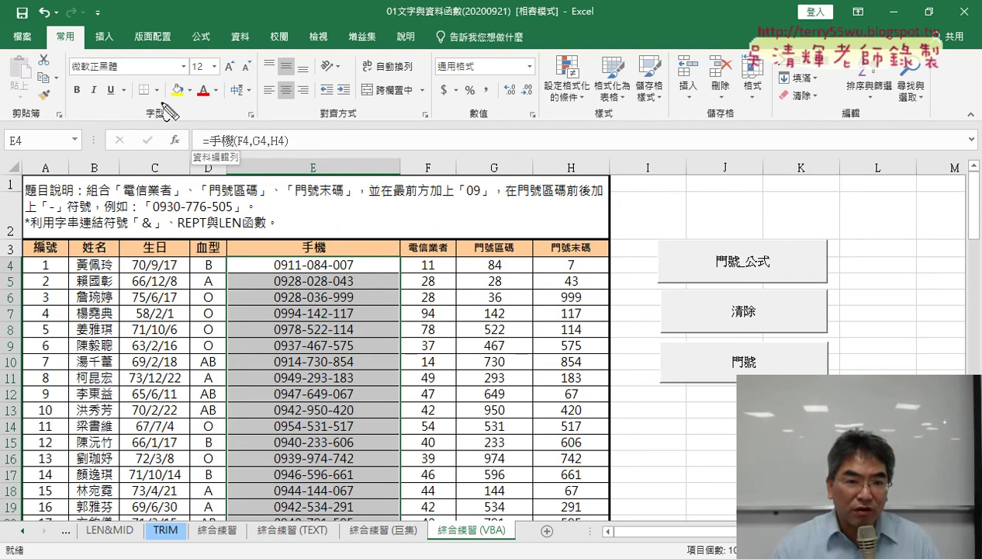
mouse_move(150, 102)
mouse_down()
mouse_move(150, 148)
mouse_move(267, 153)
mouse_up()
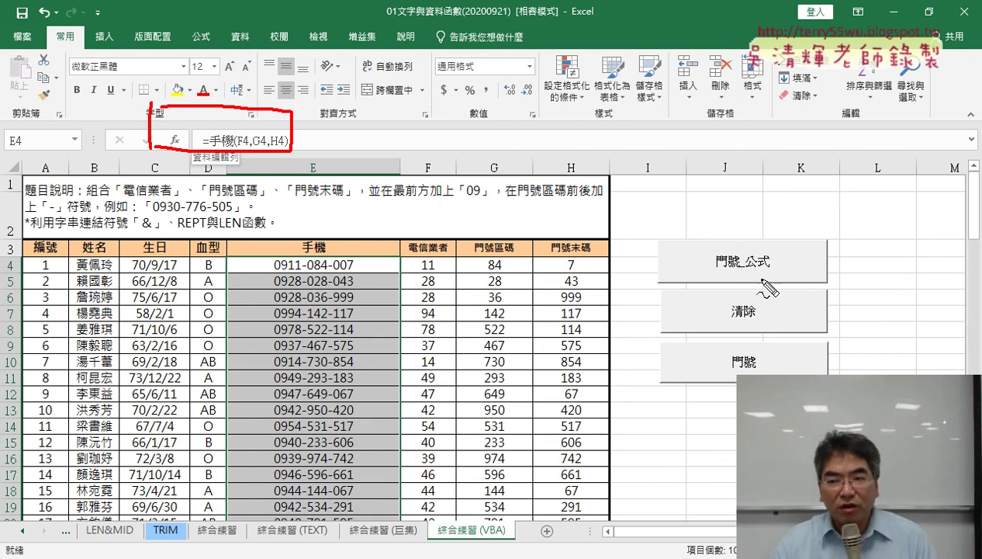
drag(768, 248, 764, 270)
mouse_move(751, 336)
mouse_down()
mouse_move(708, 326)
mouse_move(751, 336)
mouse_move(707, 358)
mouse_move(741, 380)
mouse_up()
mouse_move(727, 200)
mouse_down()
mouse_move(765, 237)
mouse_move(768, 200)
mouse_up()
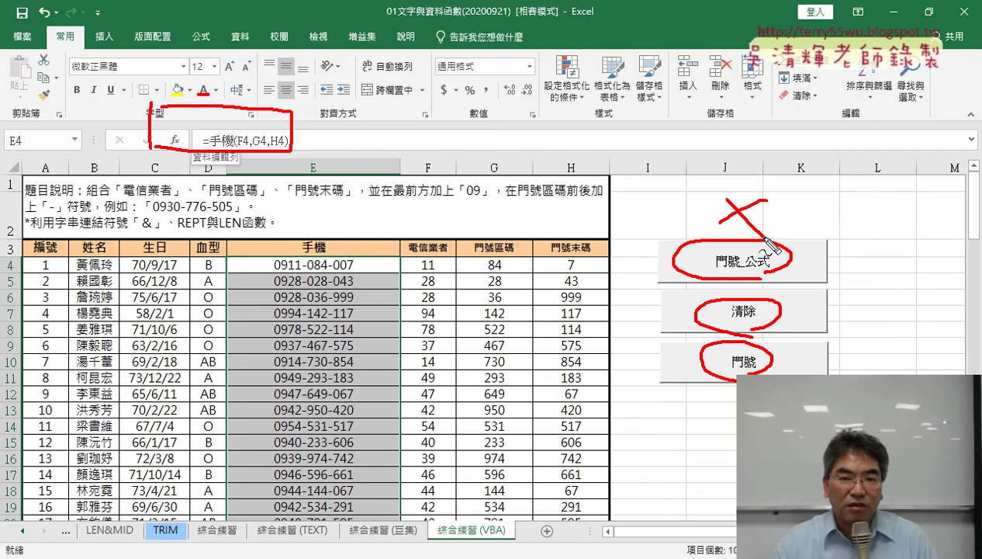
drag(361, 109, 291, 126)
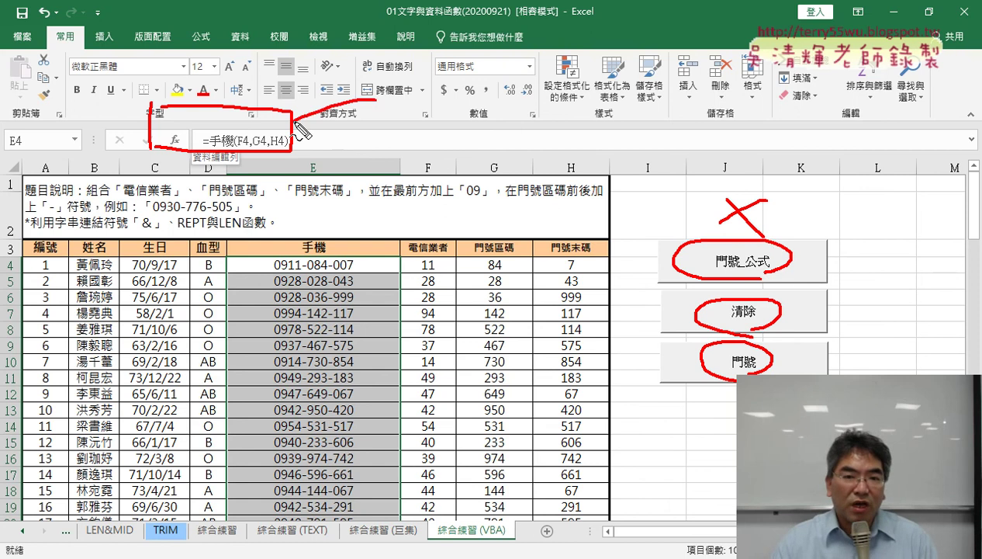
drag(317, 94, 287, 131)
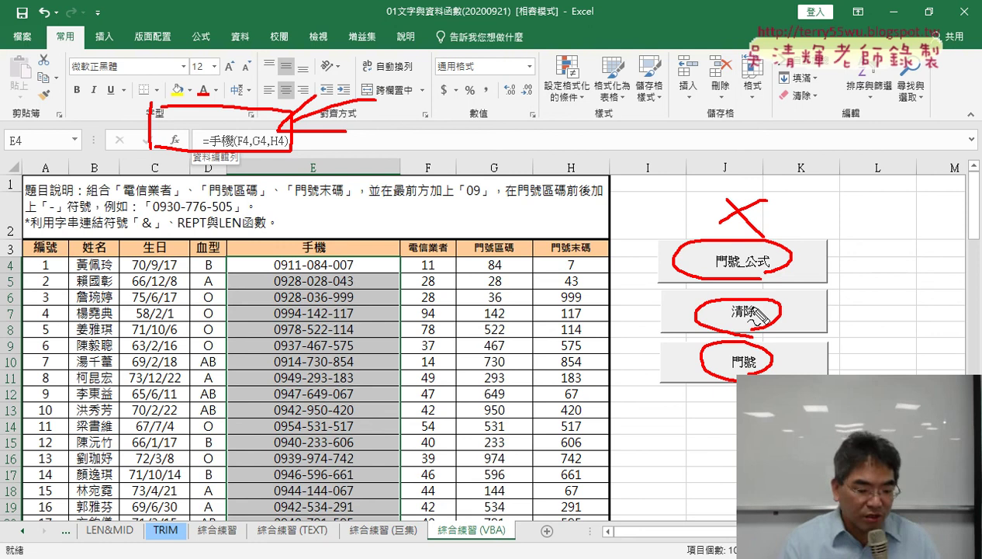
- Erase all on-screen annotations and reset the annotation pen
key(Escape)
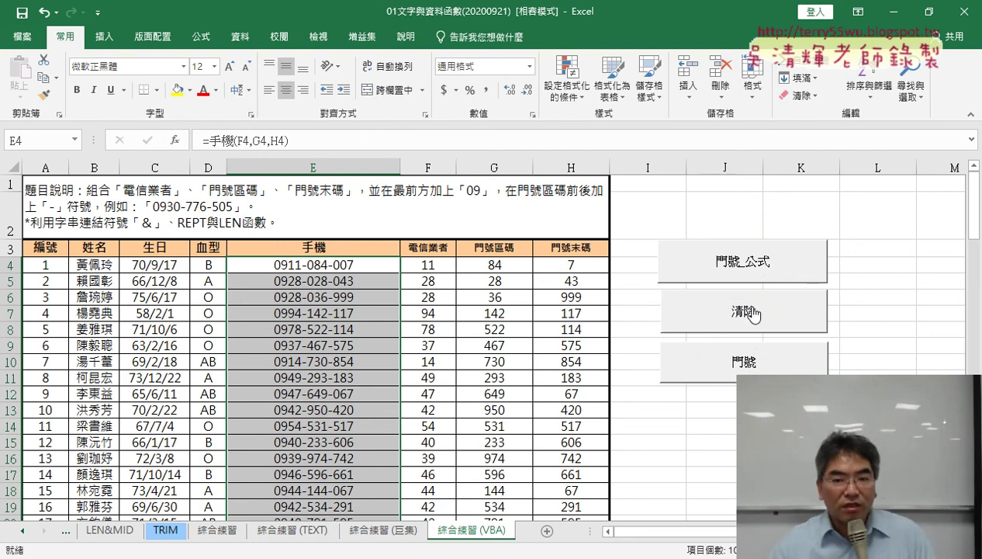
key(ctrl+2)
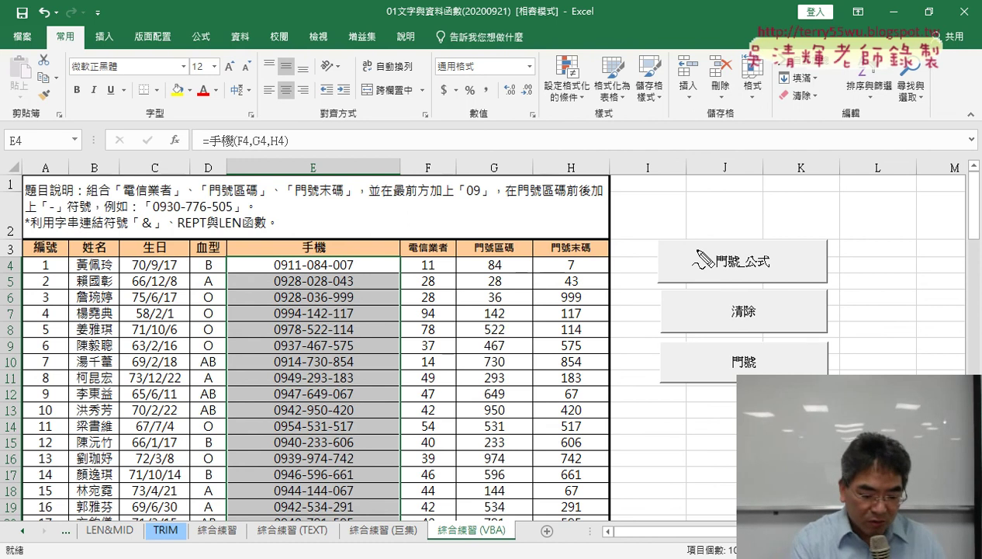
key(Escape)
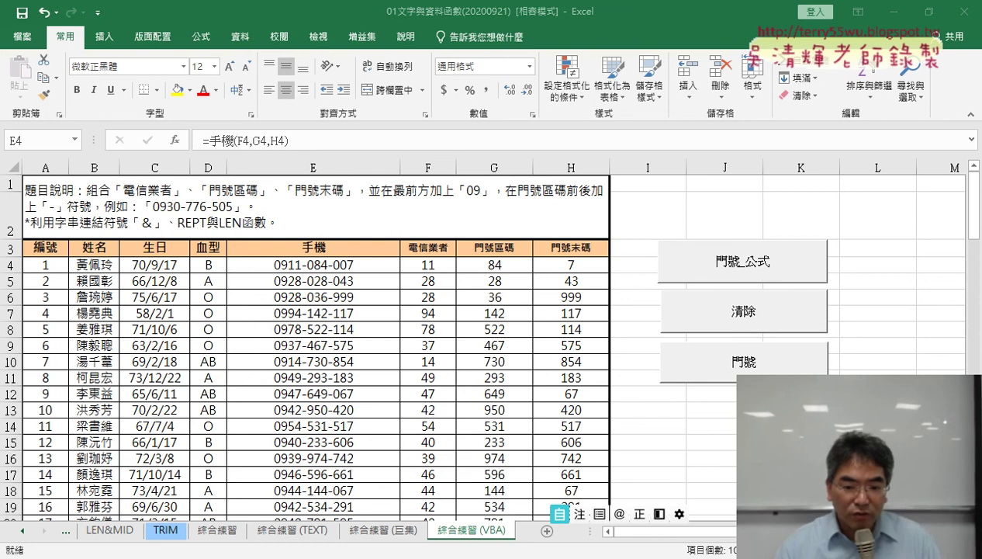
- On the 綜合練習(巨集) sheet, enable the 開發人員 tab through ribbon customization and display it
click(393, 531)
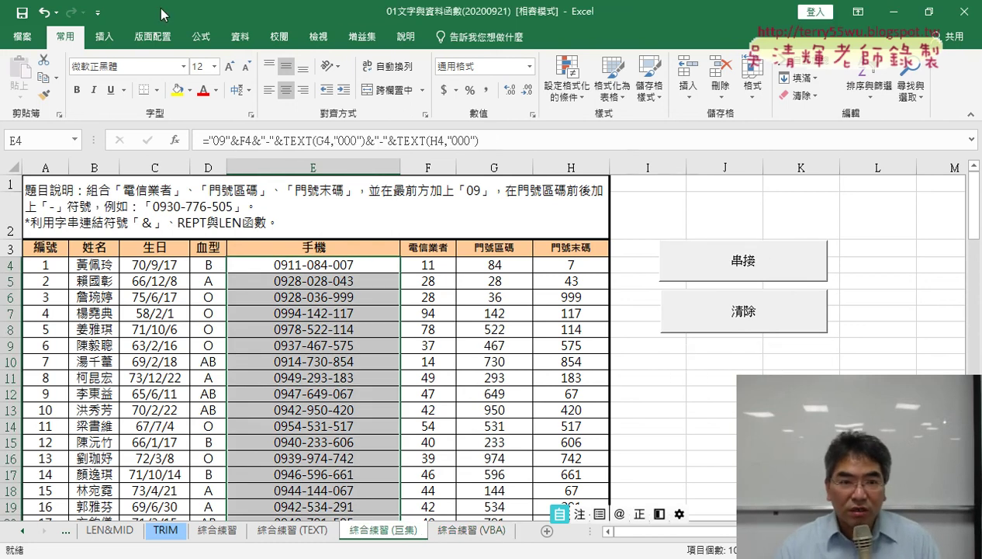
click(98, 13)
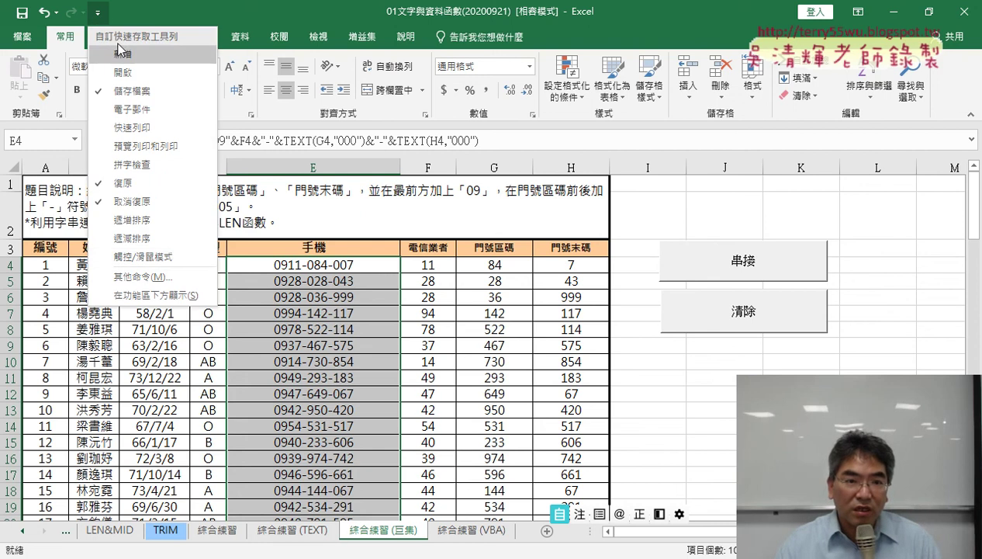
click(142, 276)
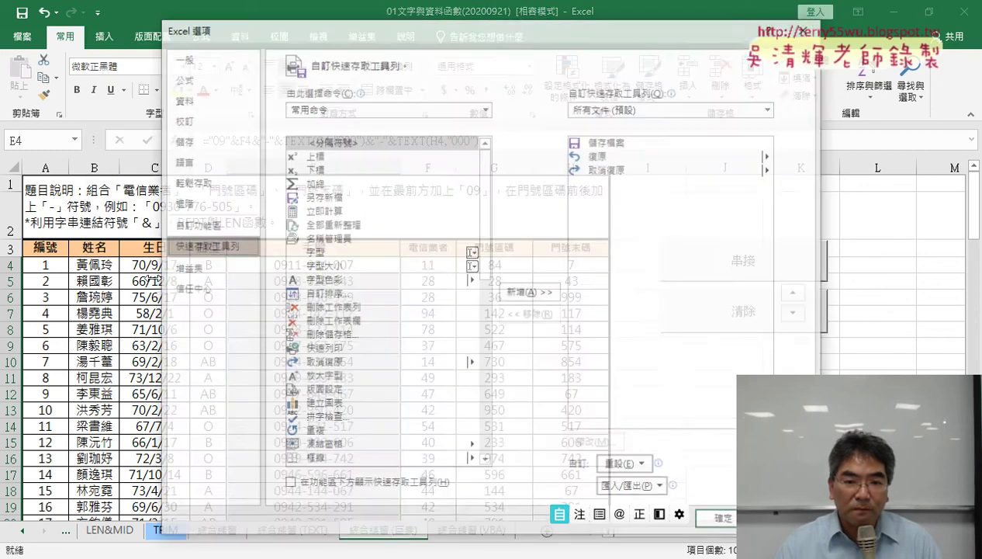
click(208, 221)
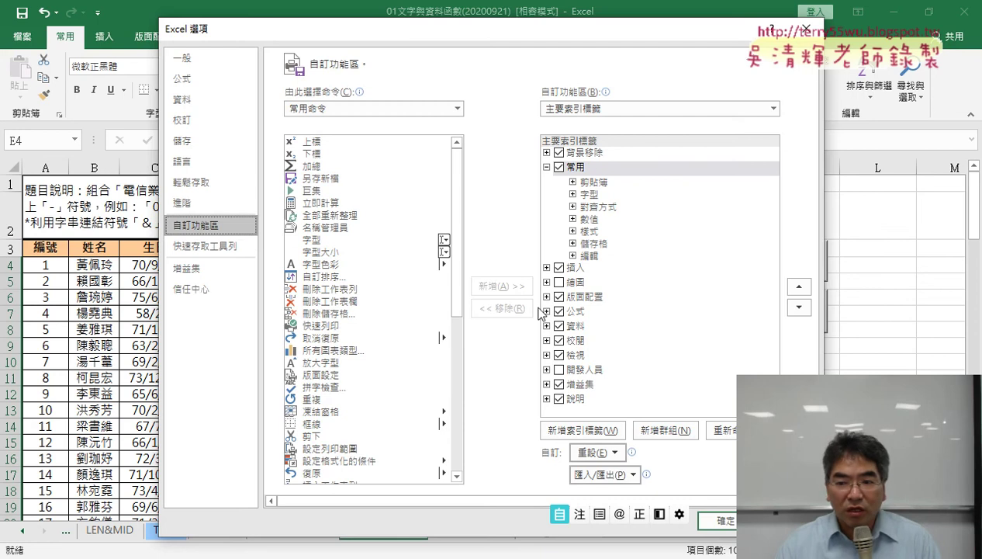
click(559, 369)
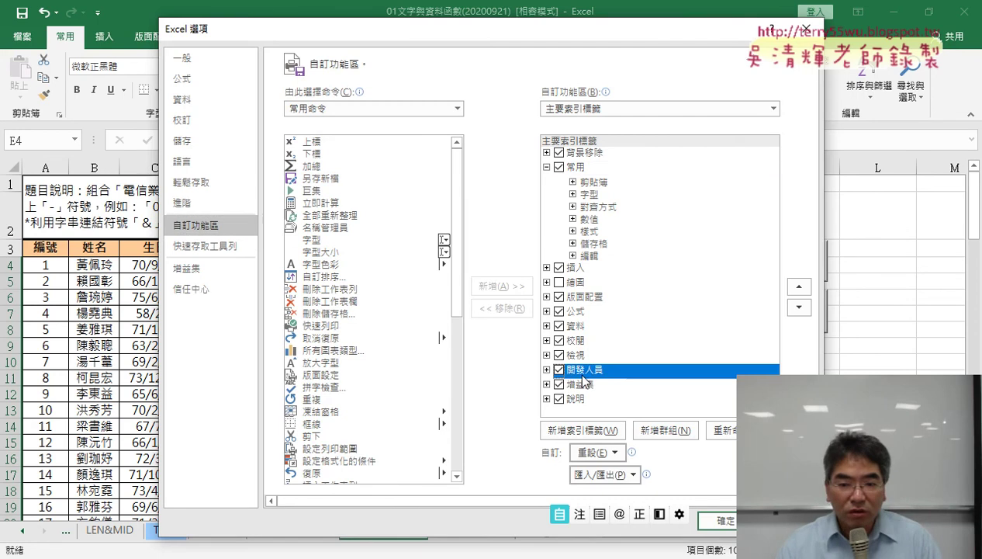
click(716, 520)
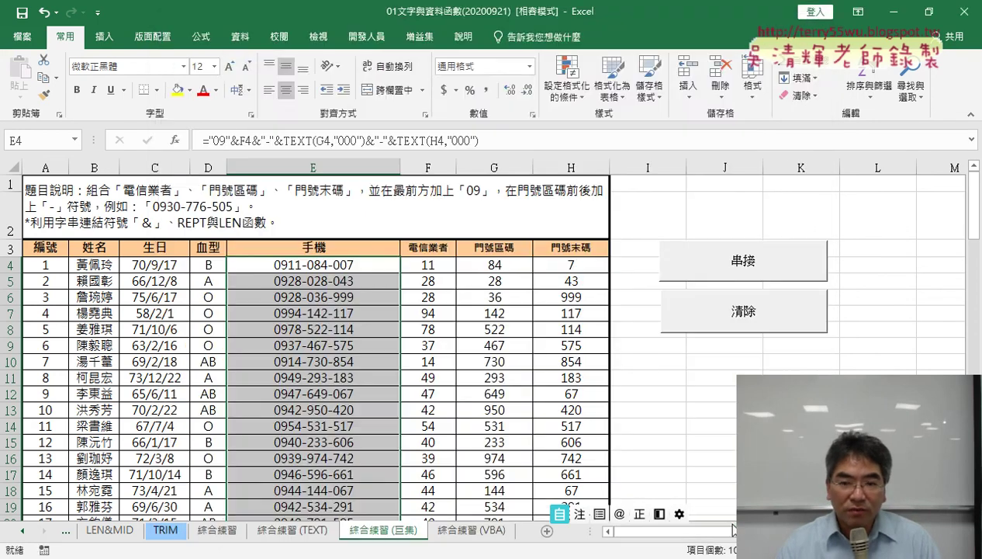
click(366, 36)
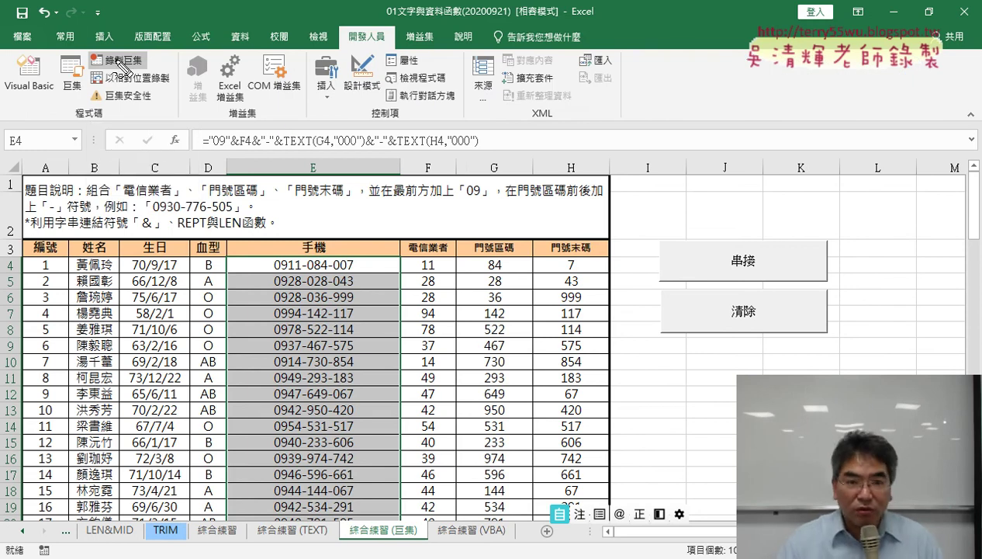
- Clear the 手機 phone numbers in column E with the 清除 macro button
drag(159, 82, 159, 87)
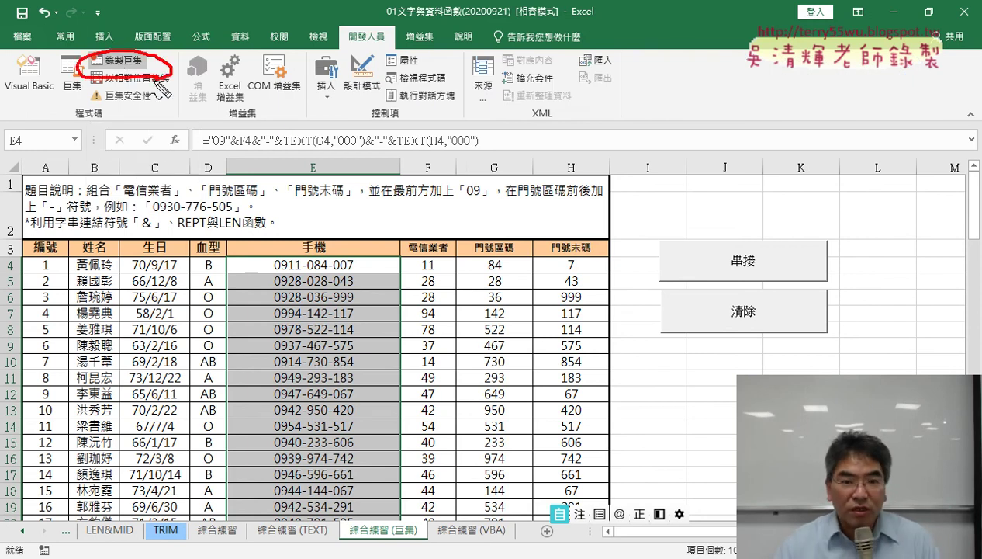
drag(75, 45, 78, 109)
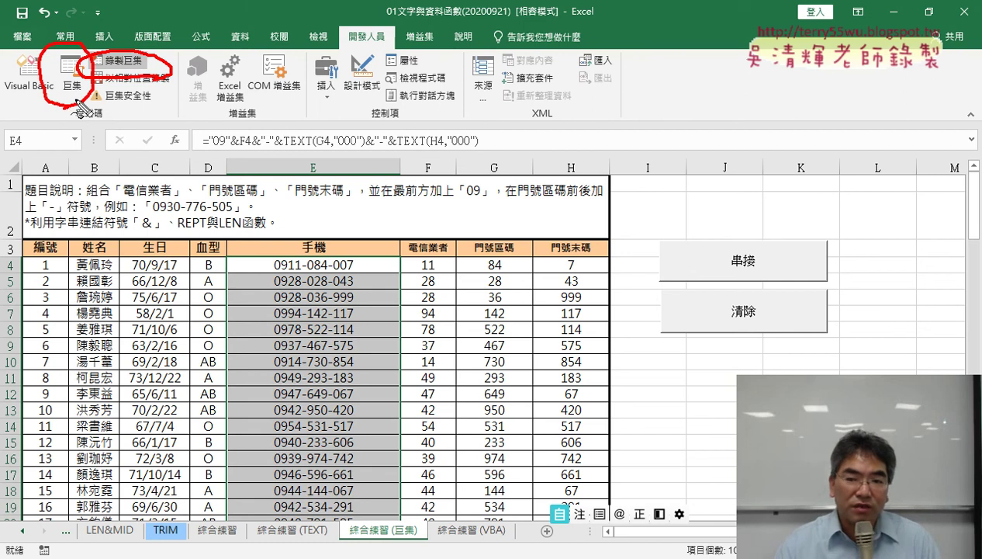
mouse_move(35, 116)
mouse_down()
mouse_move(31, 48)
mouse_move(38, 116)
mouse_up()
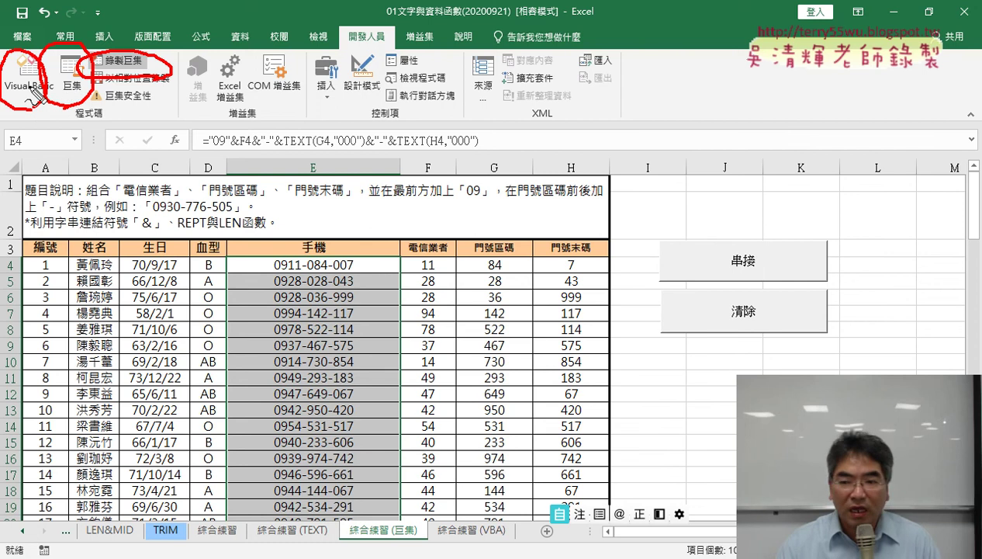
key(Escape)
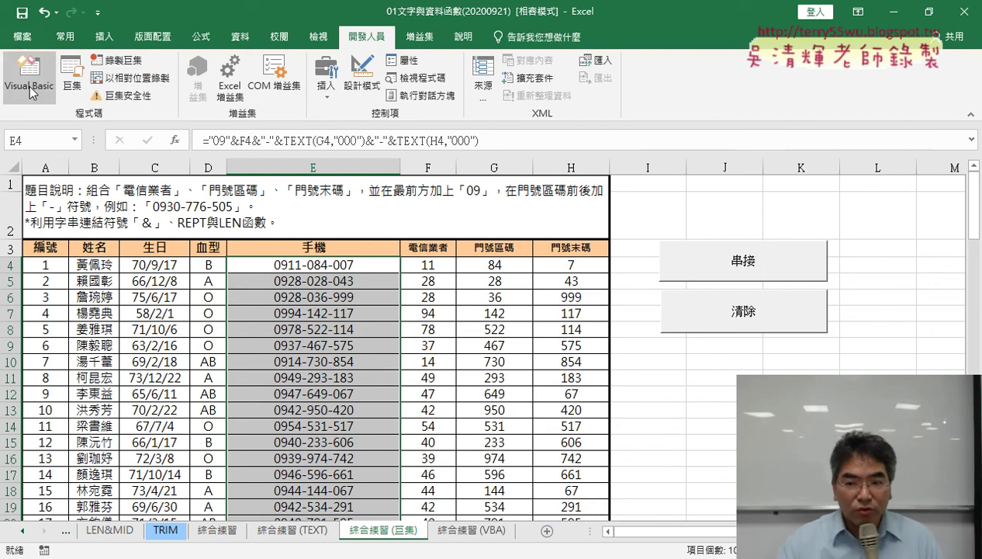
click(719, 321)
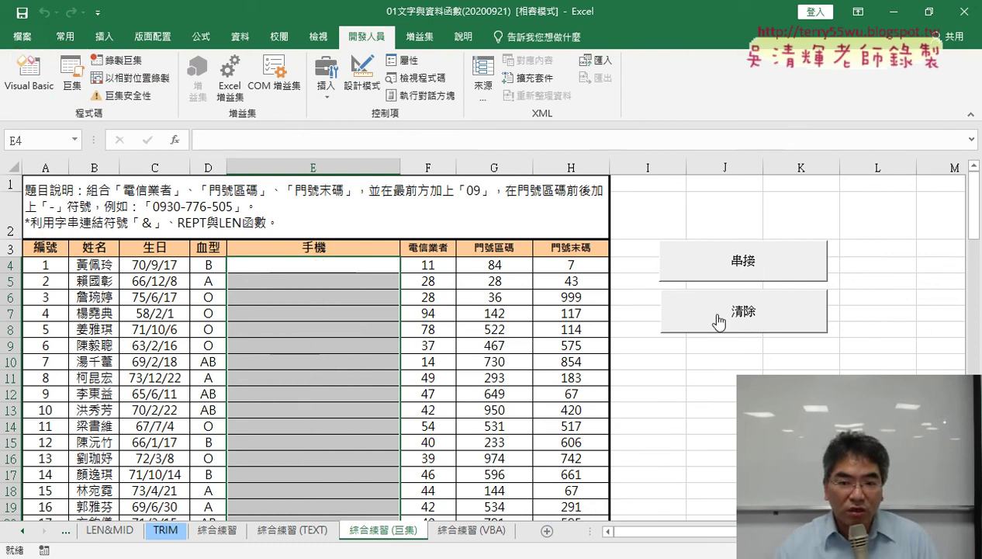
- Refill column E using the 串接 button, then go to the 綜合練習 (VBA) sheet
click(735, 265)
click(345, 265)
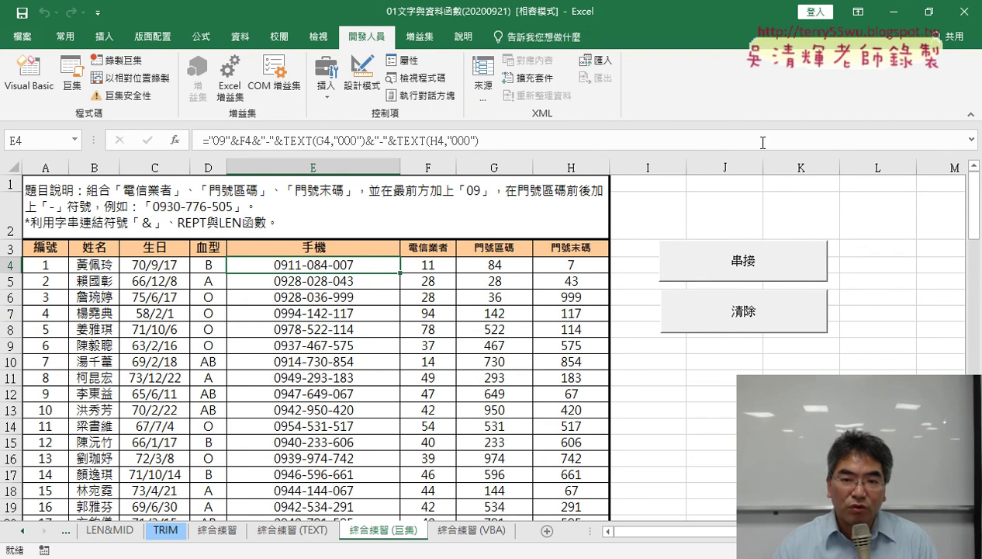
click(468, 531)
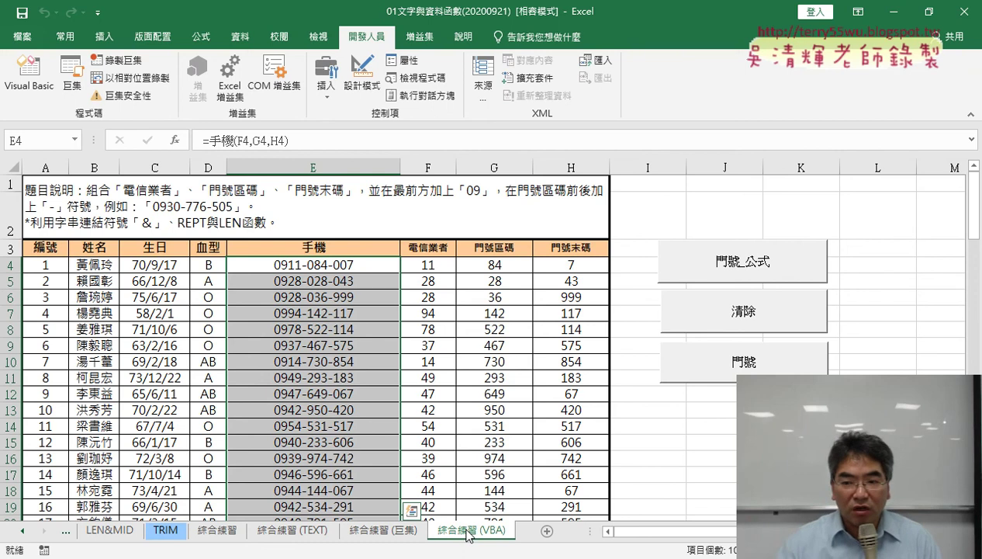
- Clear the 手機 column, refill it with 門號_公式, and inspect the =手機 formula in E4
click(732, 312)
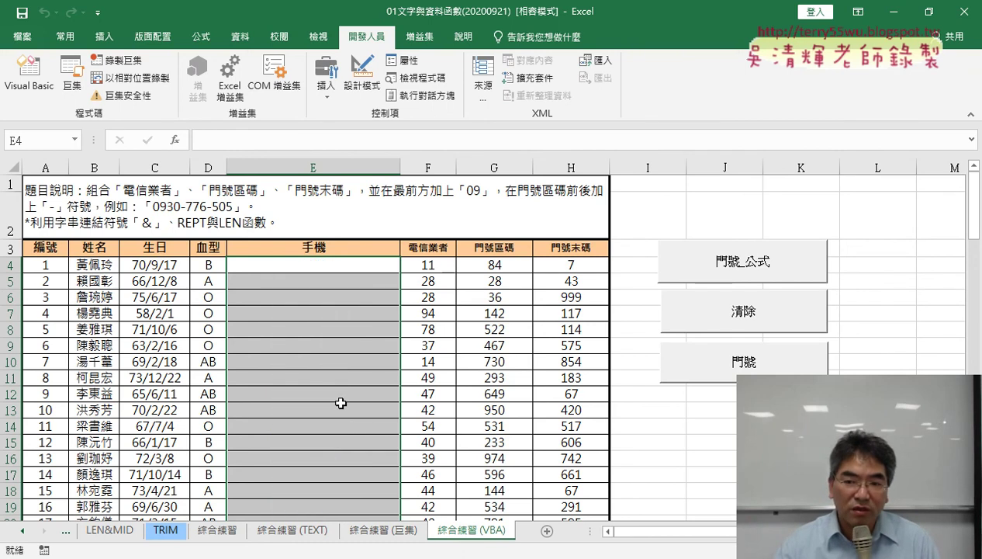
click(732, 264)
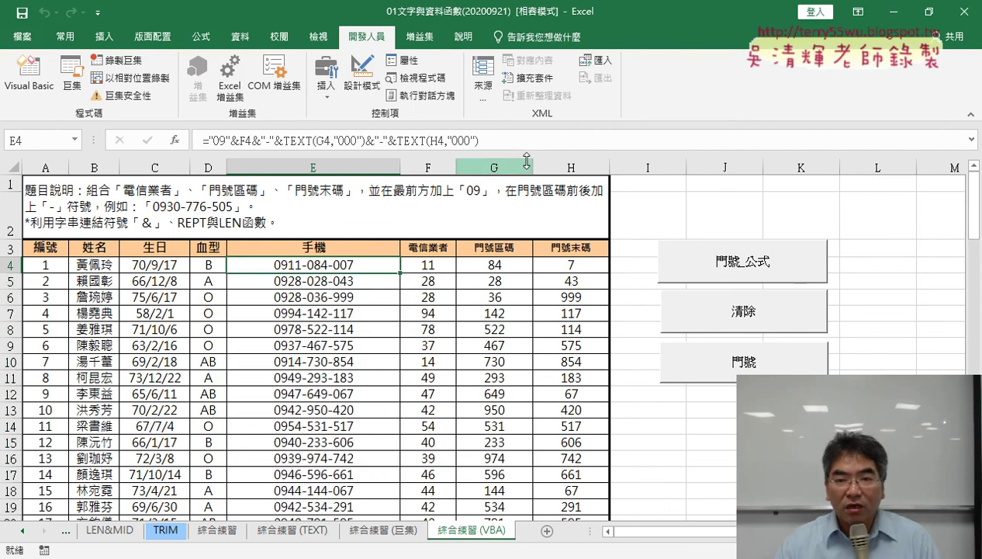
drag(481, 141, 181, 133)
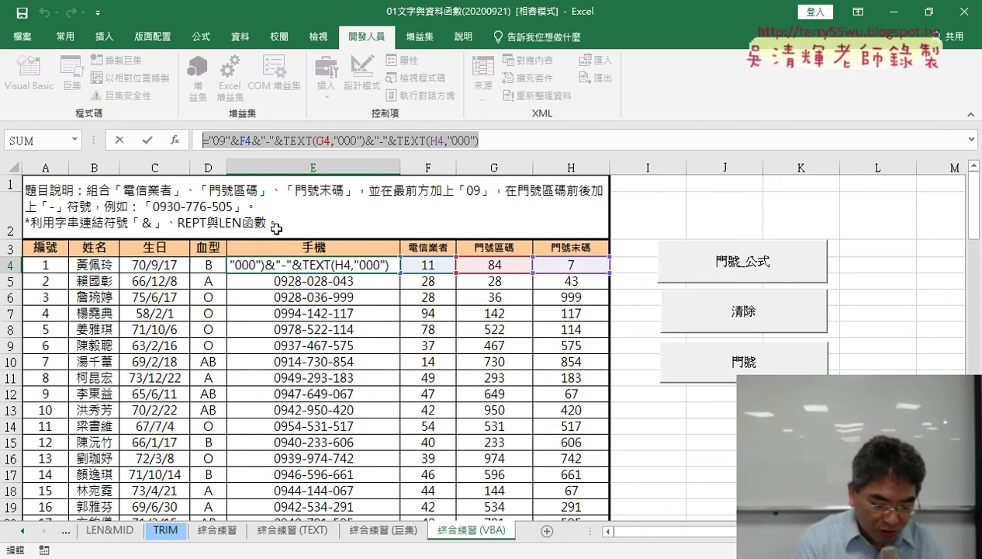
mouse_move(475, 151)
mouse_down()
mouse_move(426, 127)
mouse_move(342, 273)
mouse_move(378, 240)
mouse_up()
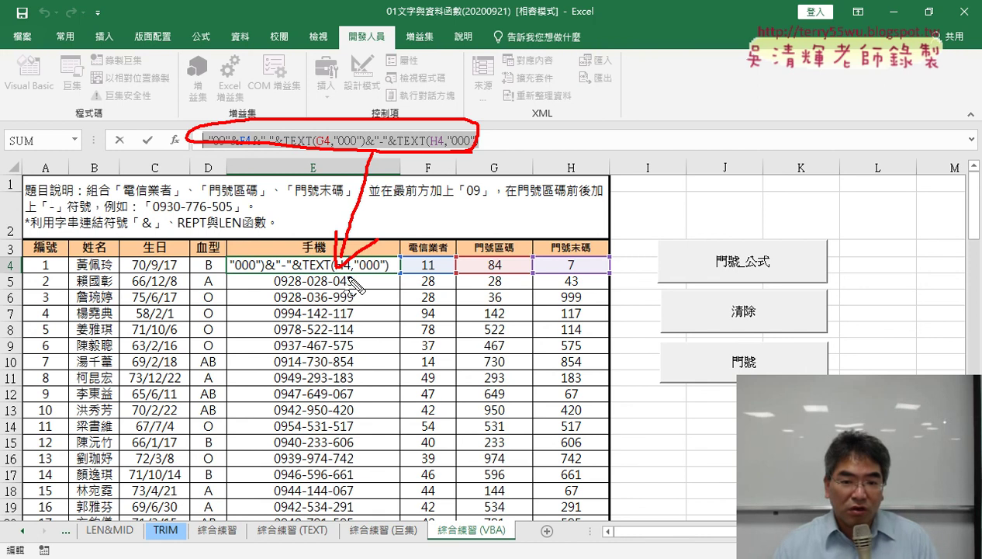
key(Escape)
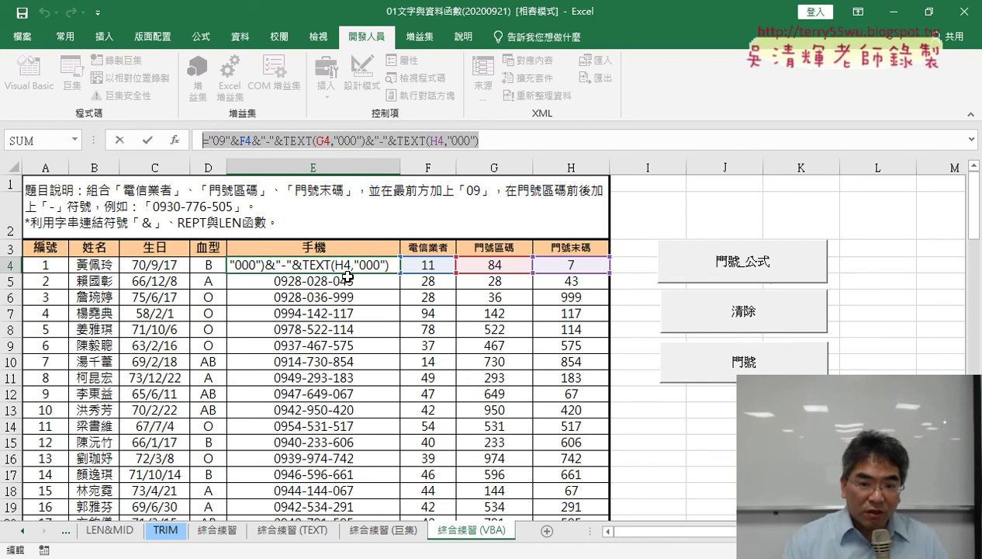
click(718, 319)
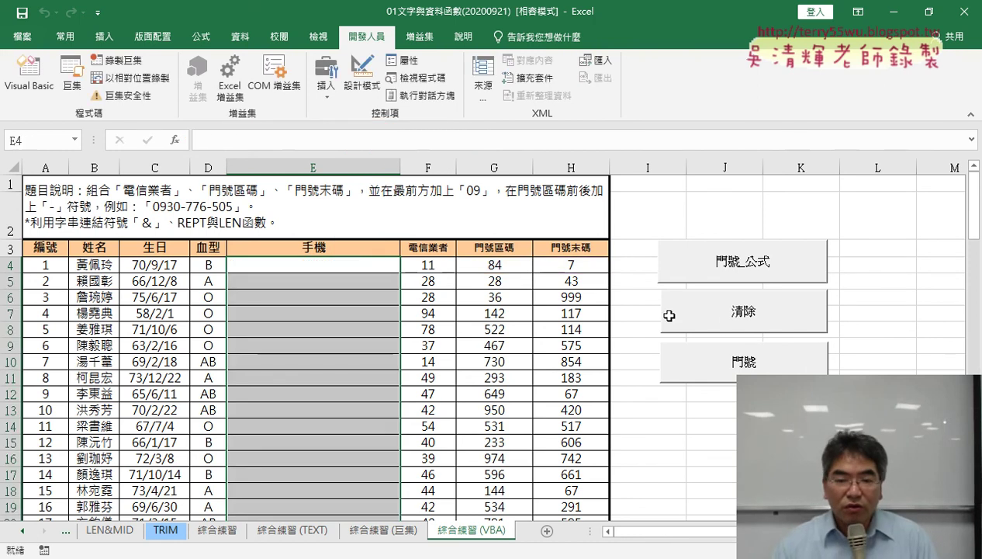
click(763, 371)
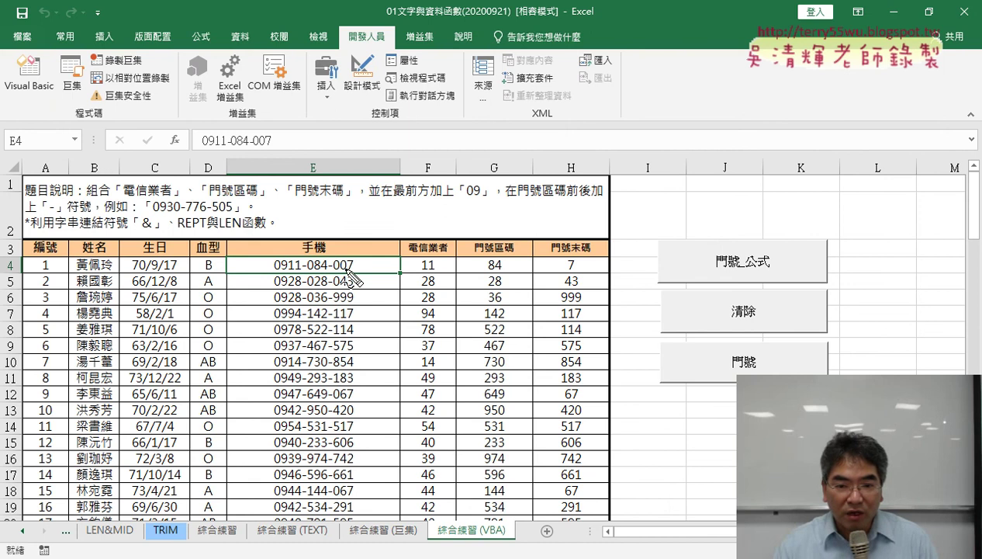
drag(353, 273, 357, 264)
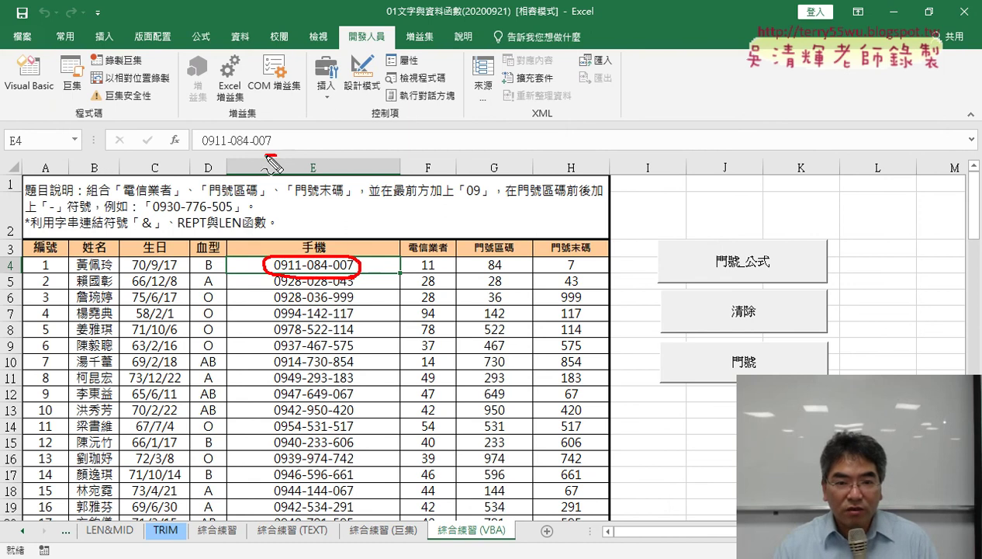
drag(266, 155, 270, 165)
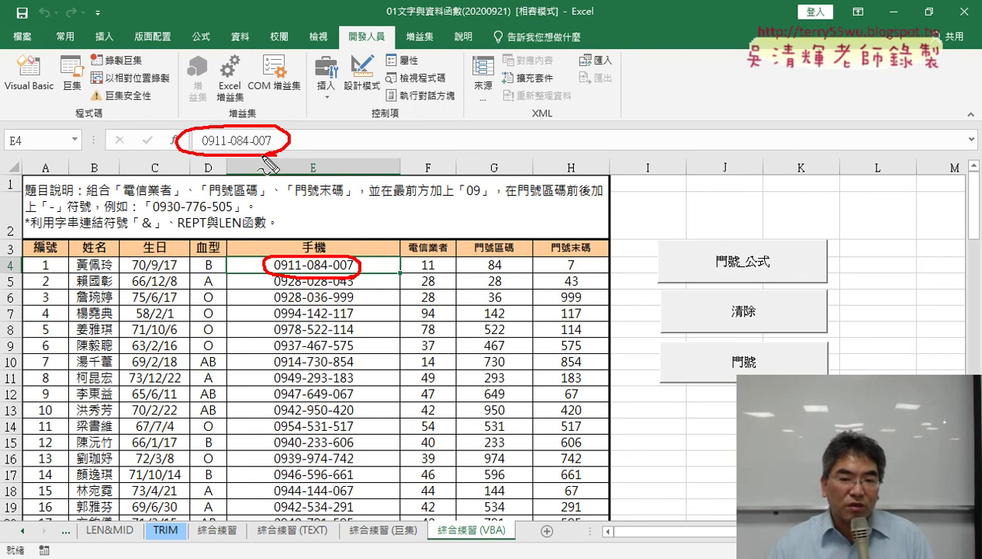
drag(734, 388, 779, 364)
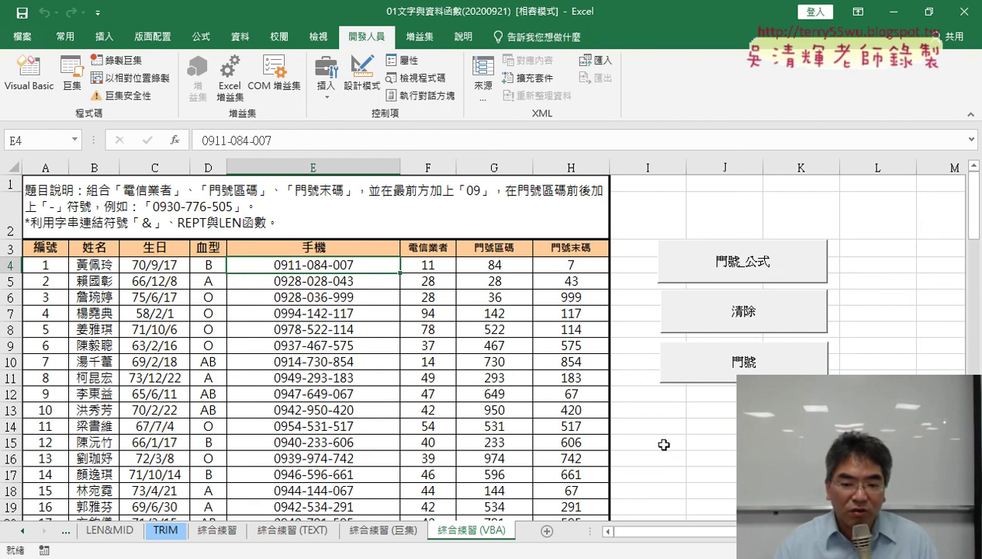
- Open the course forum's first thread and follow its 完整影音 YouTube playlist link
mouse_move(518, 543)
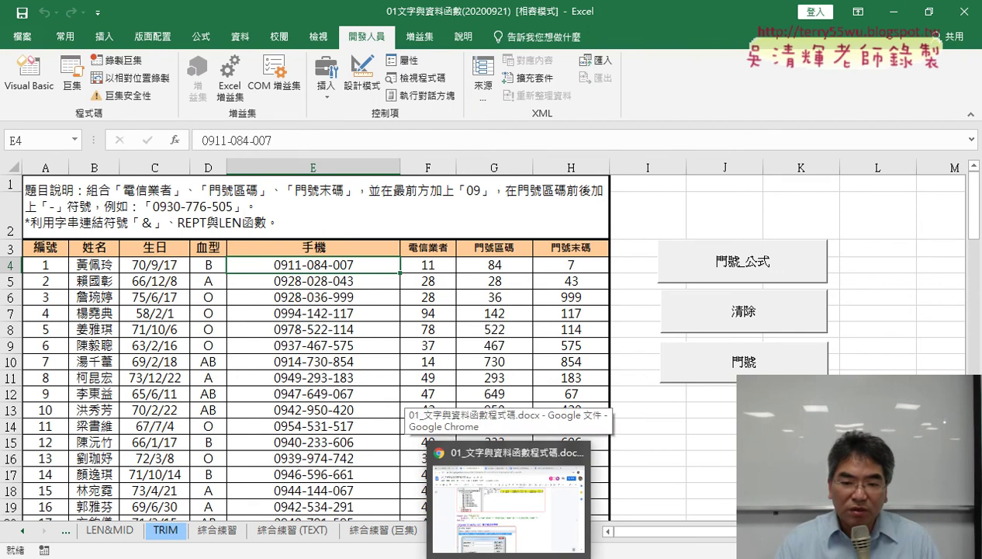
click(519, 539)
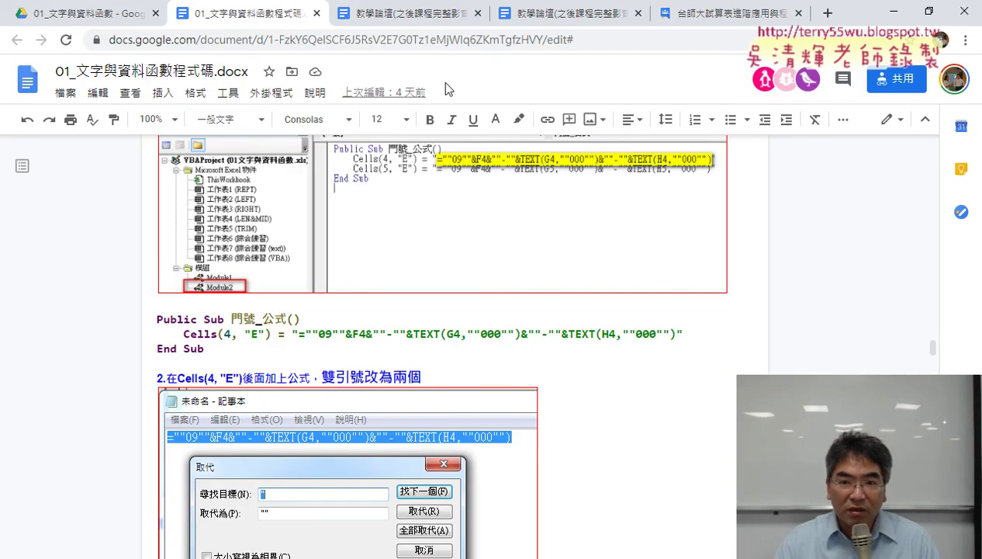
click(412, 15)
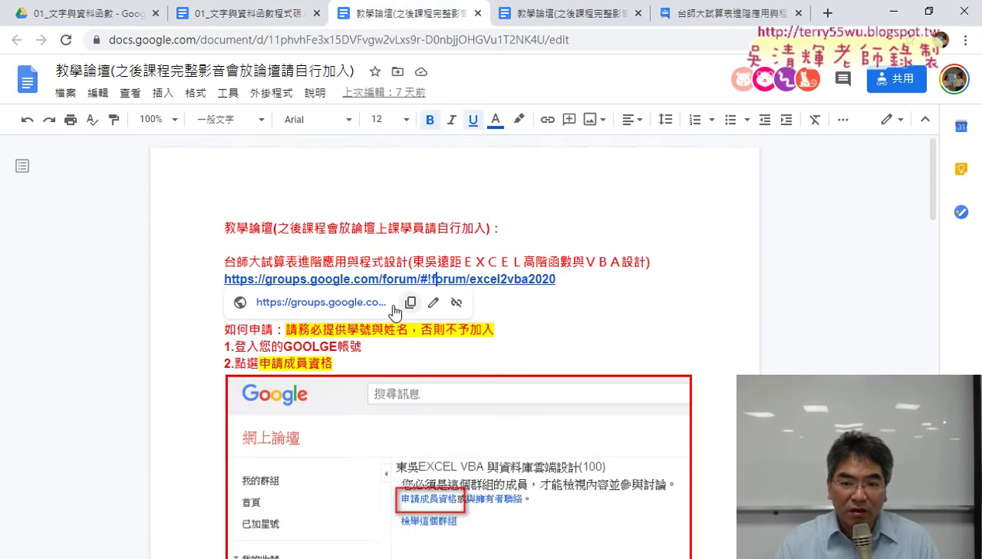
click(348, 301)
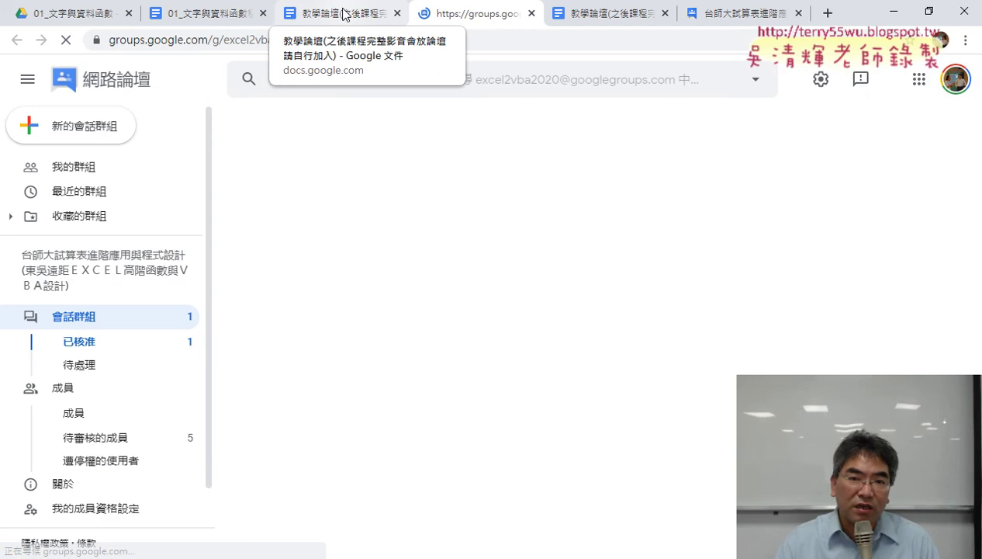
click(496, 326)
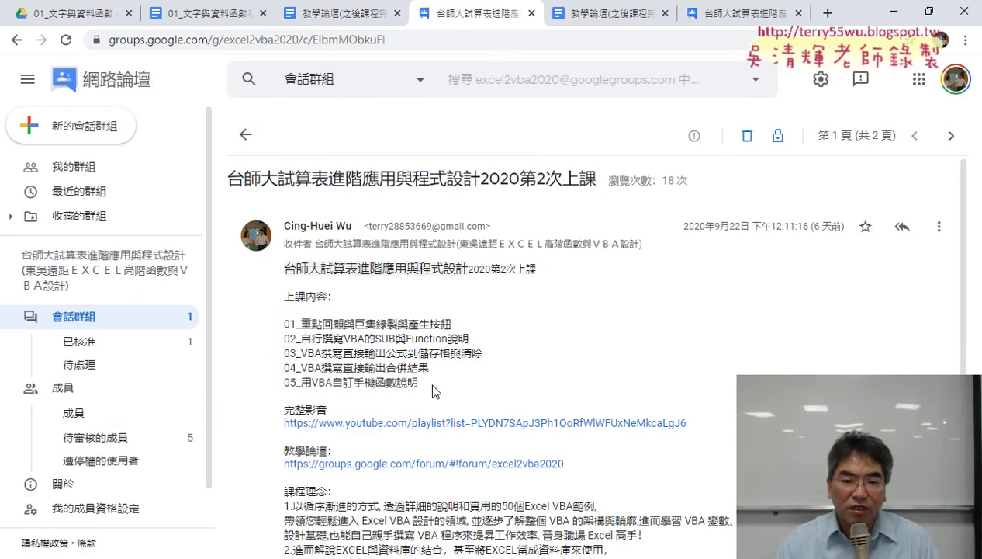
drag(432, 385, 283, 295)
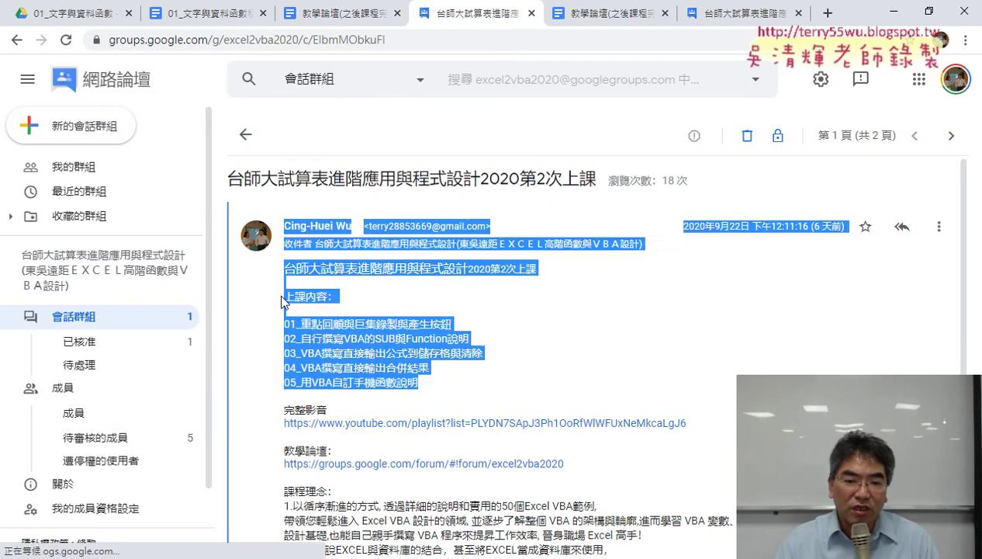
click(468, 426)
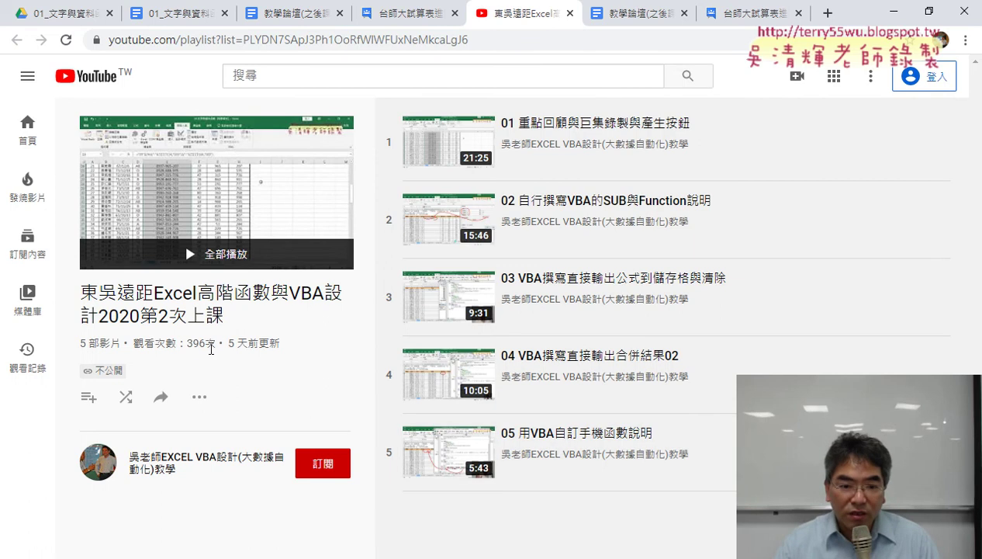
- Play playlist video 01 重點回顧與巨集錄製與產生按鈕, after marking the 396次 view count
drag(215, 343, 187, 344)
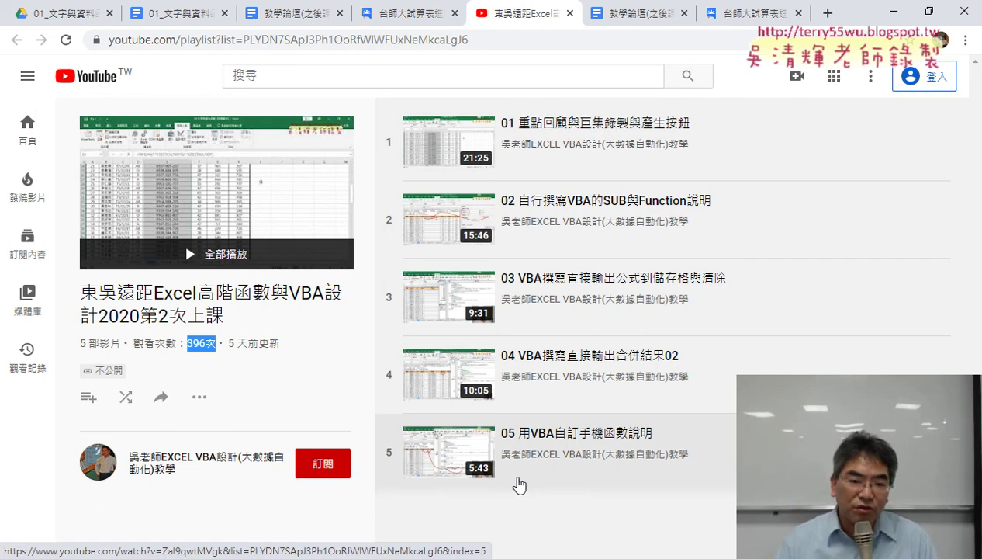
click(562, 134)
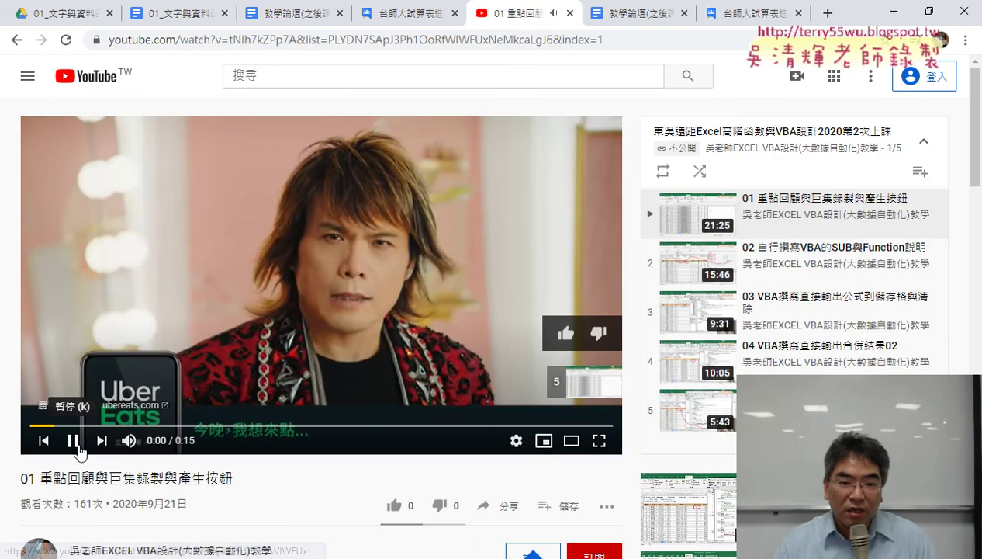
- Return to the lesson 01 video, pause it, and seek to 7:59 of 21:24
scroll(294, 491, down, 4)
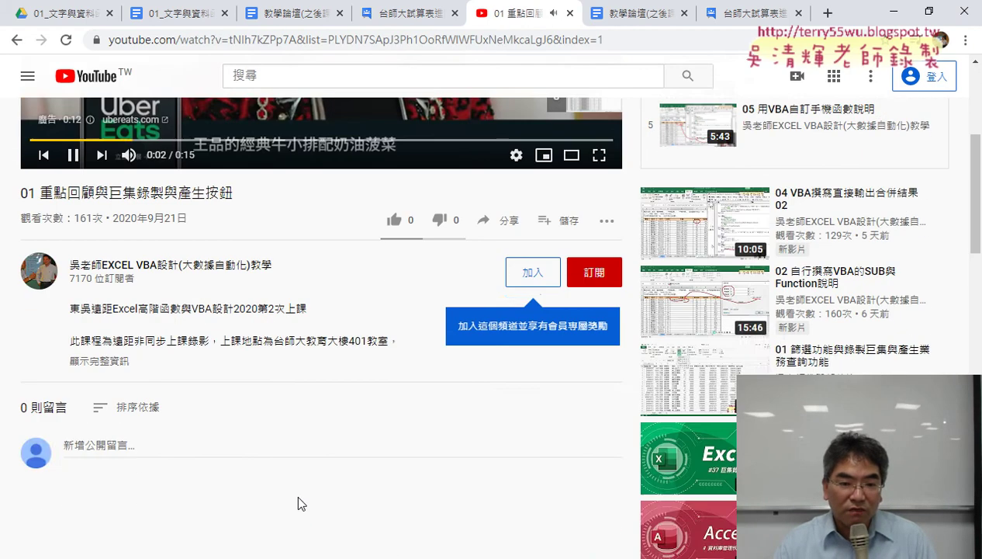
click(153, 435)
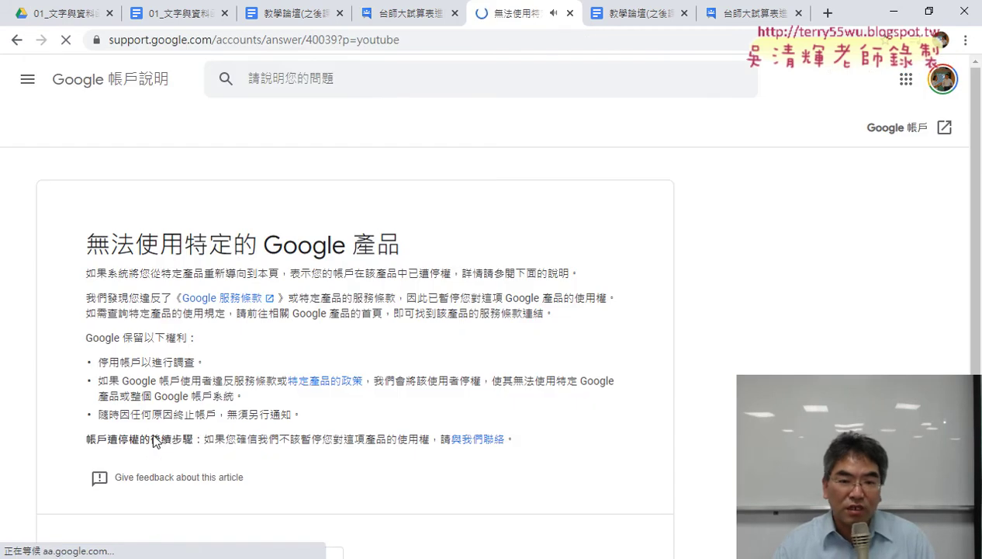
click(17, 40)
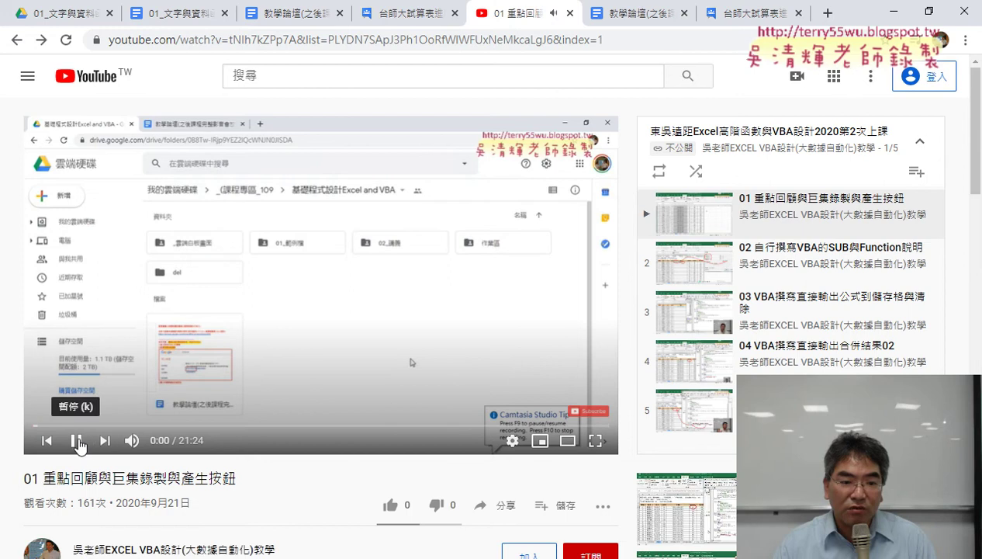
click(76, 440)
scroll(360, 456, down, 4)
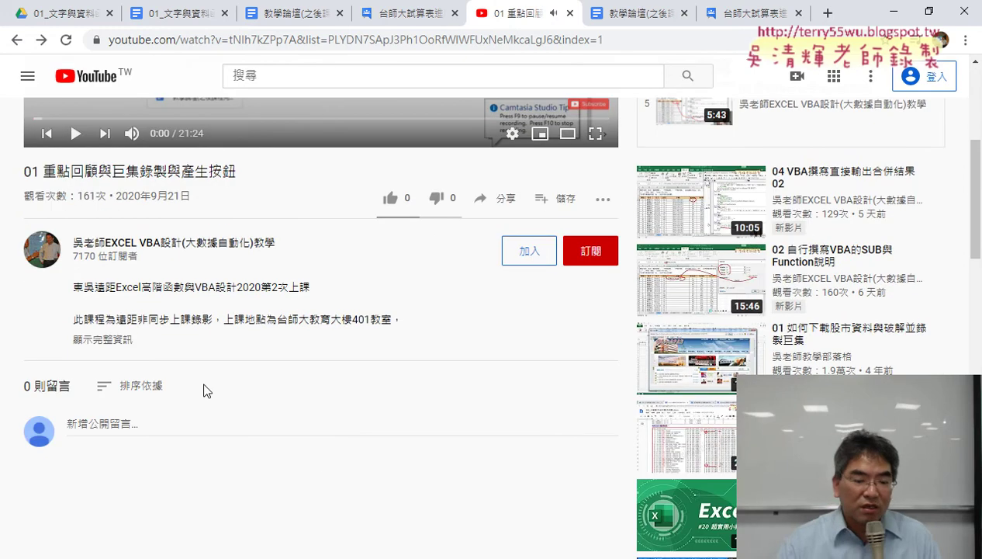
scroll(237, 421, up, 3)
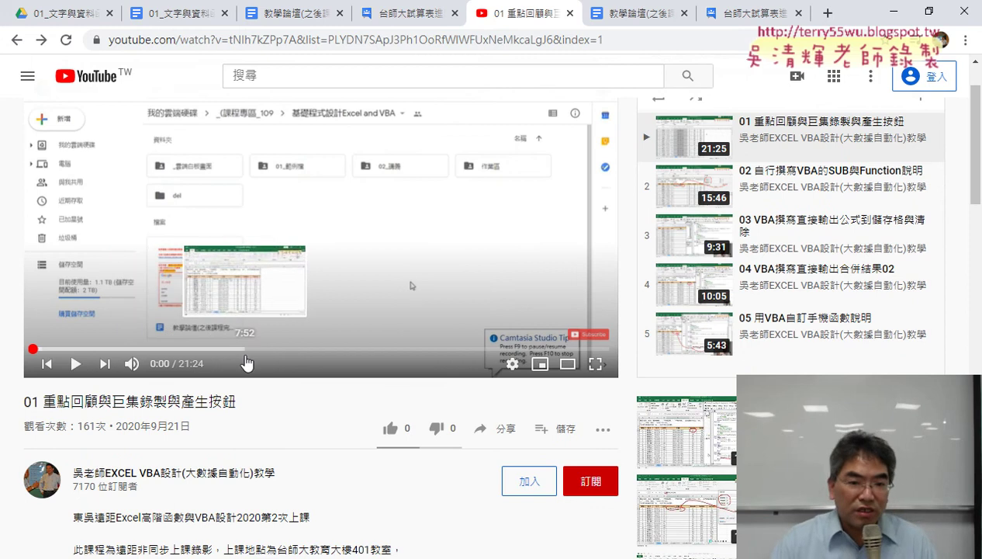
click(246, 350)
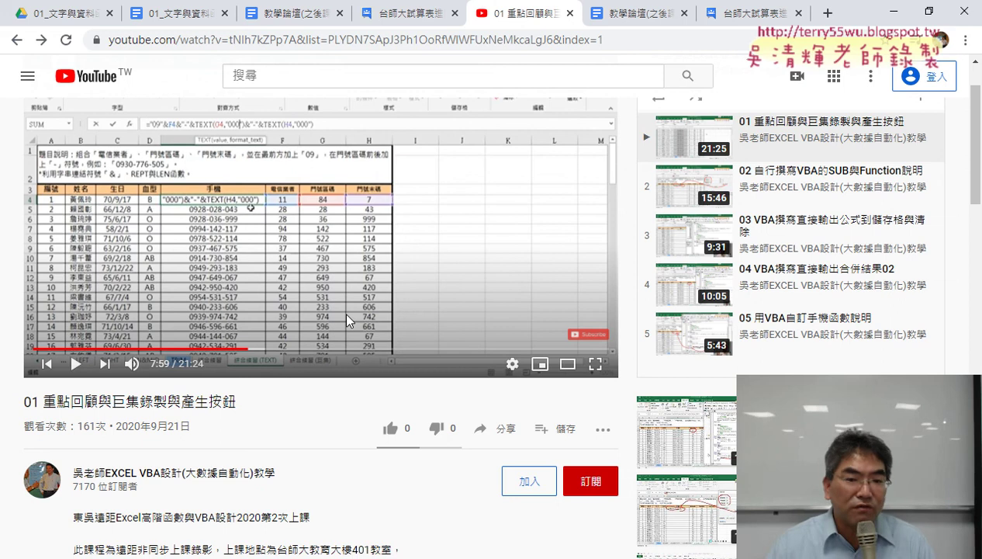
scroll(303, 439, down, 3)
scroll(303, 437, down, 2)
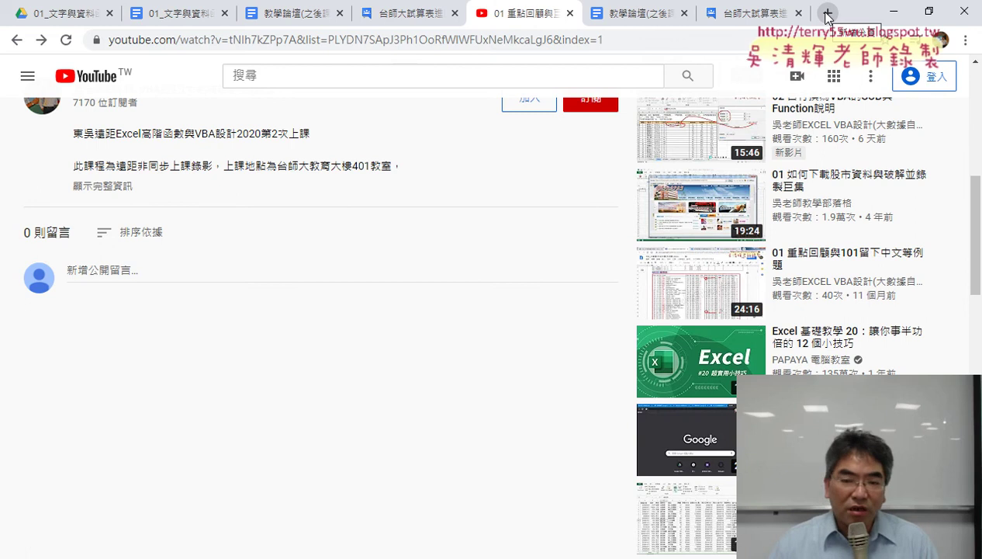
scroll(403, 408, up, 3)
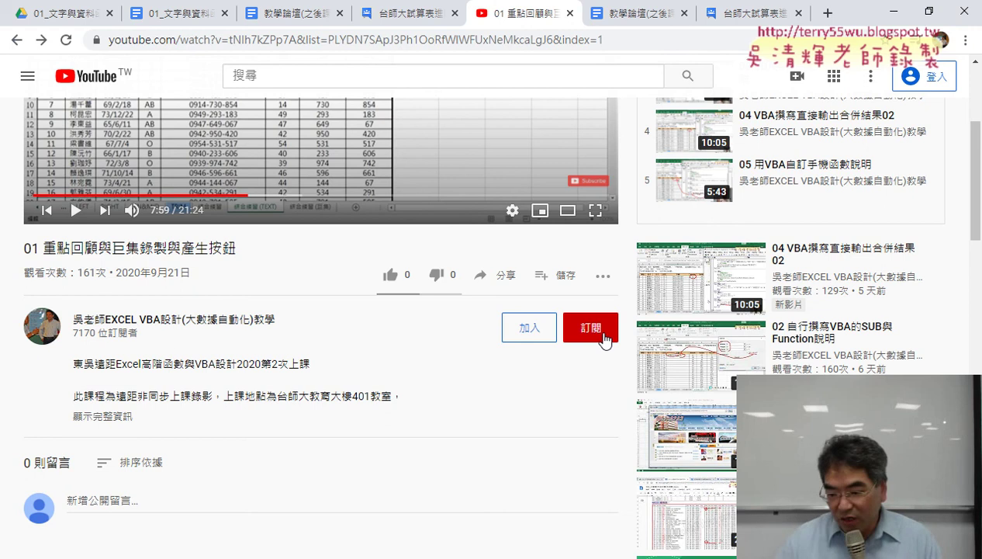
- In a new Chrome tab, switch the Zhuyin IME keyboard layout to 倚天注音鍵盤
click(827, 16)
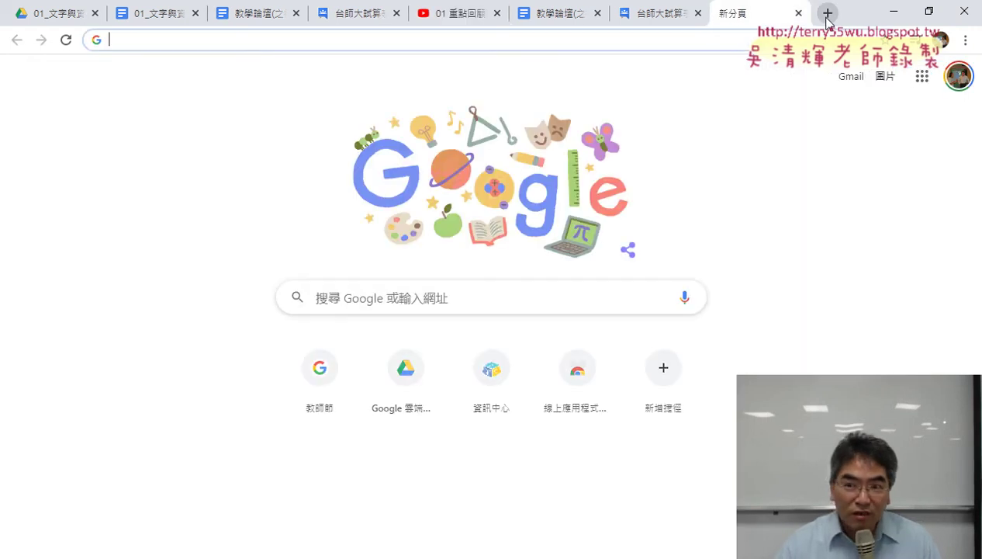
text(x)
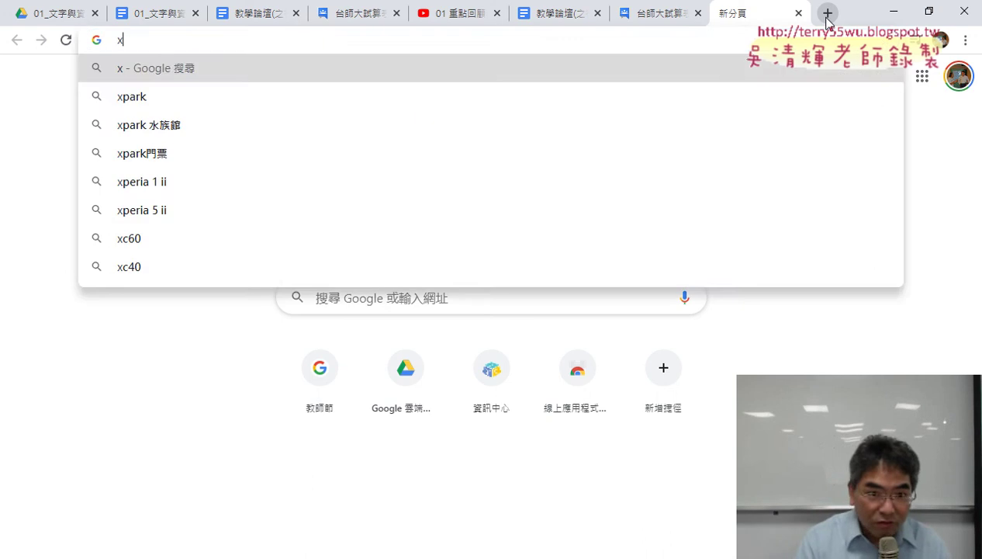
key(BackSpace)
text(ㄉ)
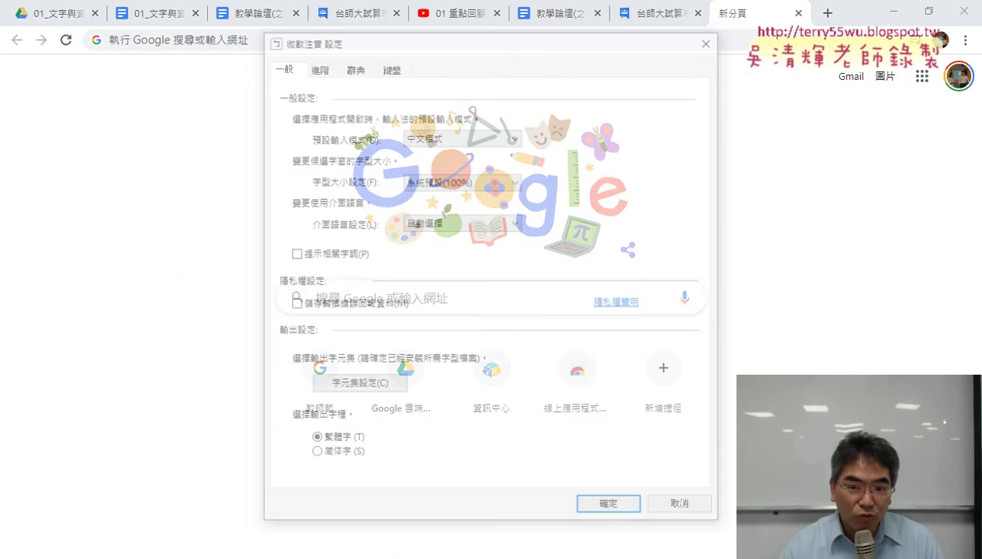
click(390, 65)
click(388, 170)
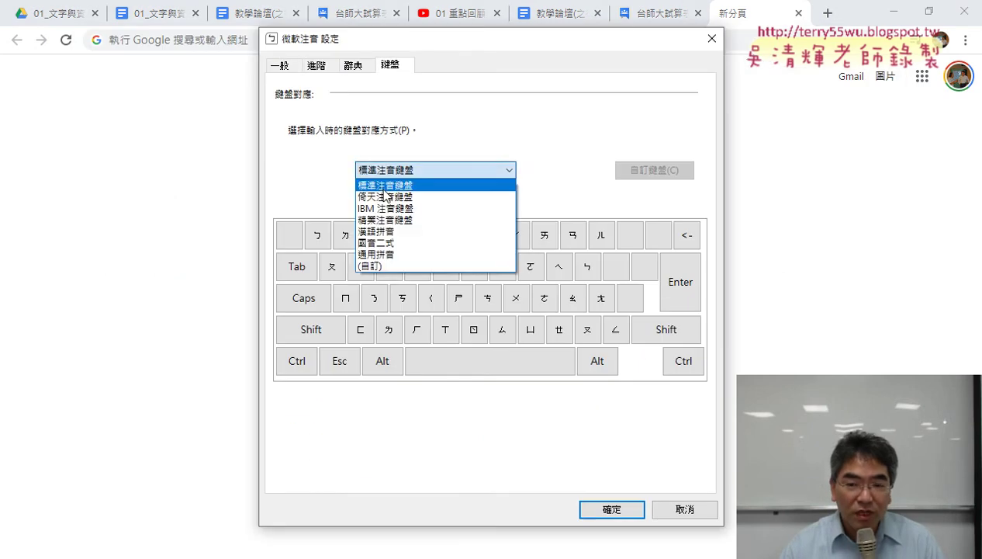
click(388, 195)
click(607, 510)
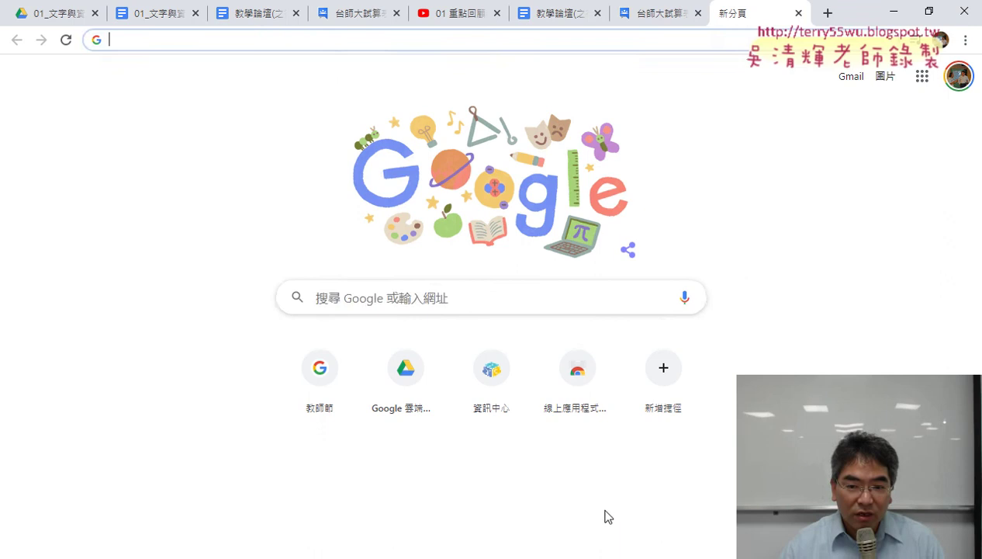
- Search Google for the instructor's name and open his blogspot teaching blog in a new tab
click(361, 302)
text(無)
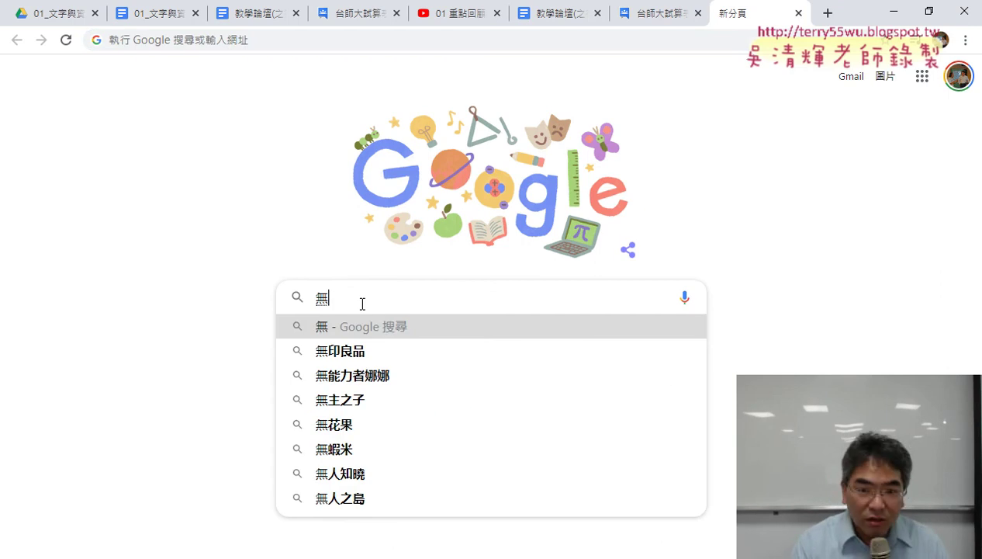
text(ㄉㄠ)
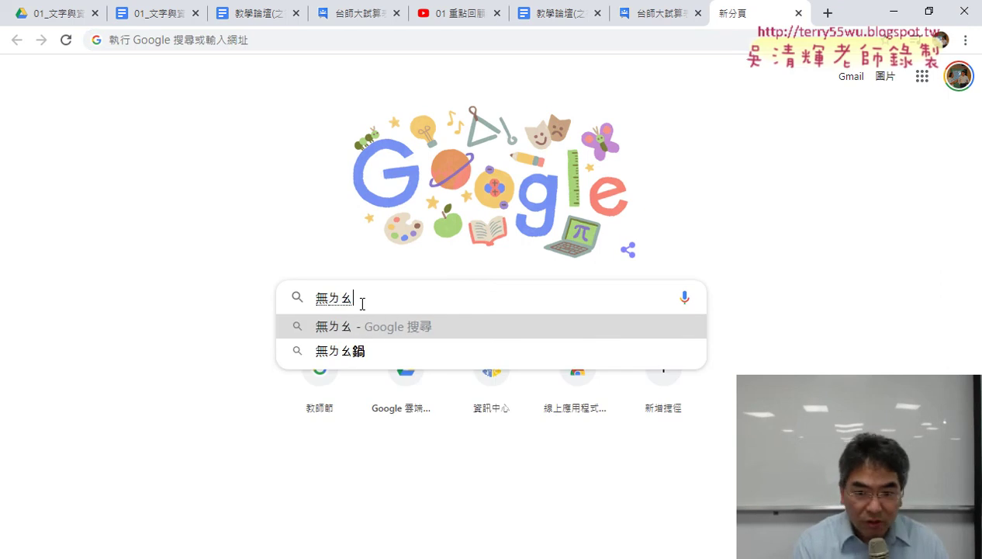
text(3)
text(ㄕ)
key(space)
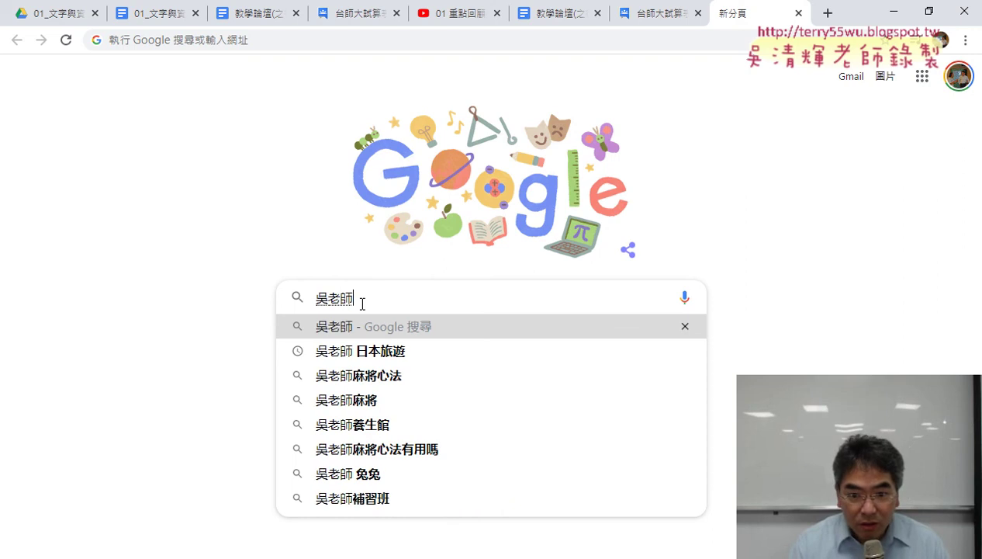
key(Return)
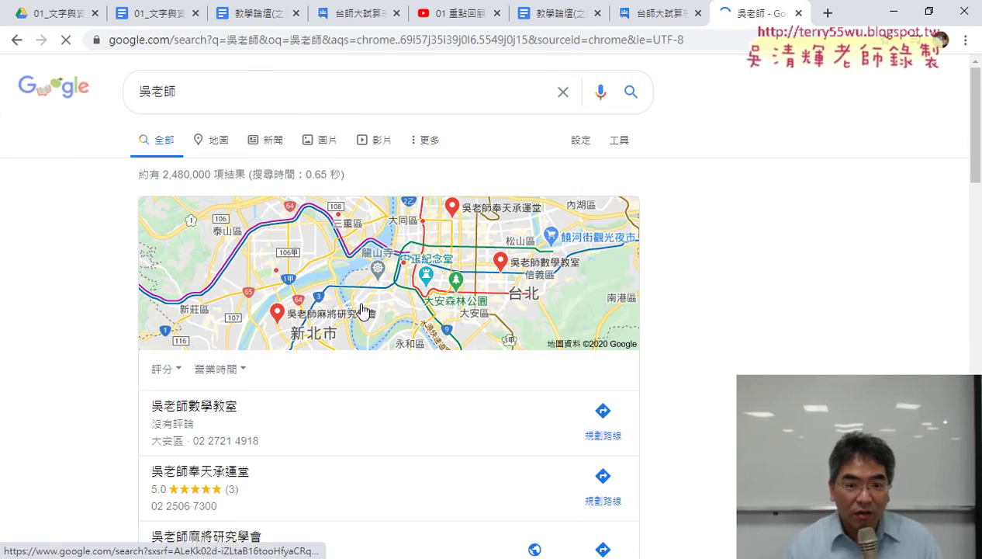
scroll(708, 336, down, 4)
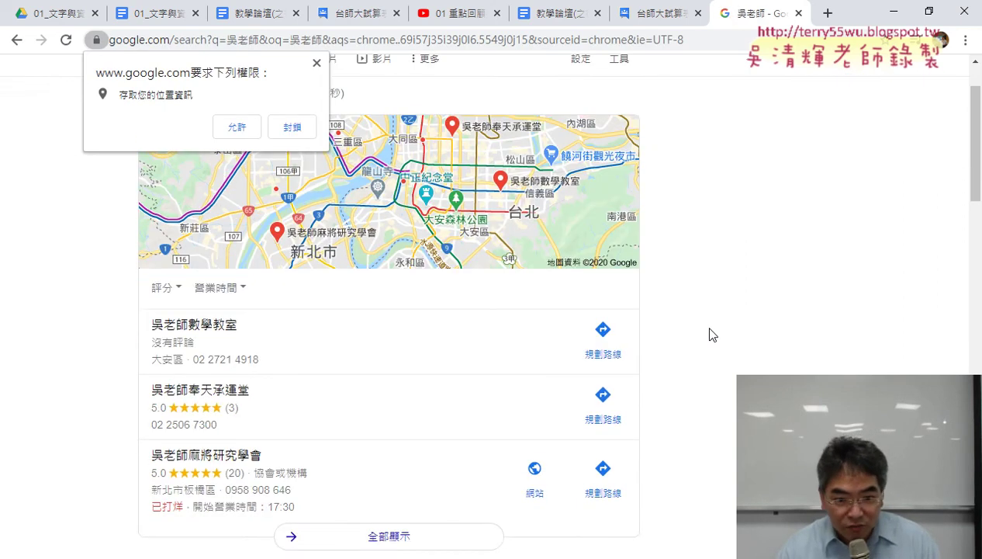
scroll(710, 335, down, 1)
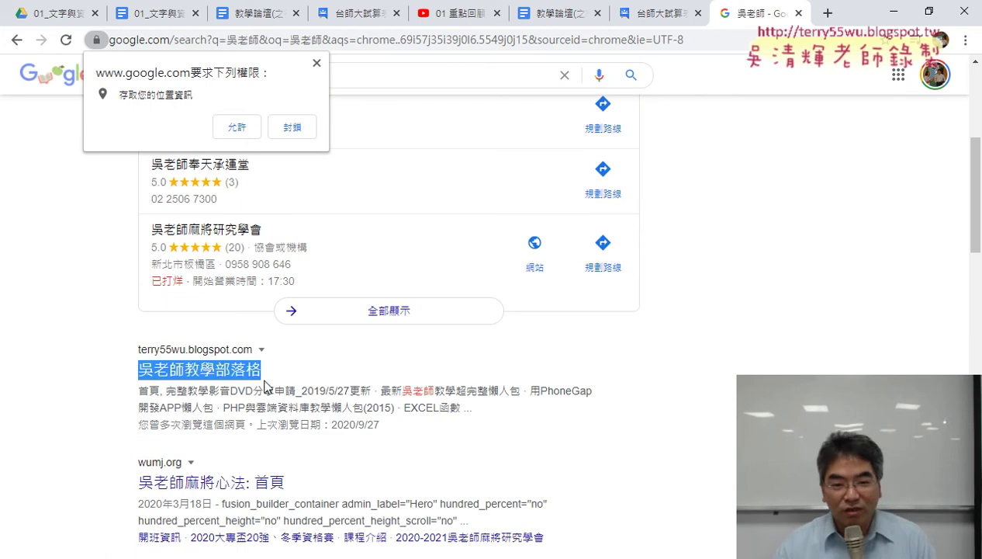
drag(140, 355, 261, 372)
ctrl+click(242, 385)
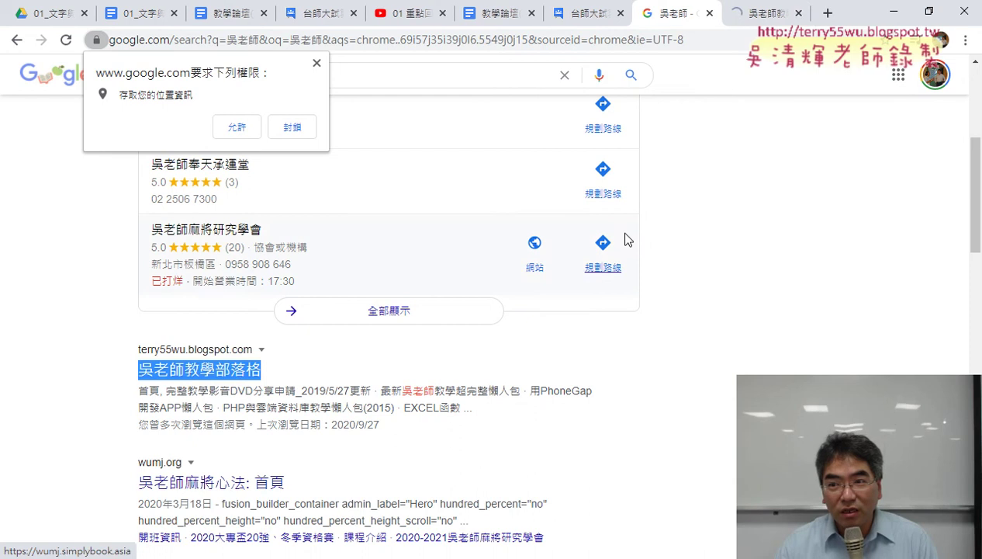
- In the blog's sidebar sign-in form, choose 台灣師範大學學生 as 身份 and tick 上課簽個到
key(ctrl+Tab)
scroll(799, 302, down, 4)
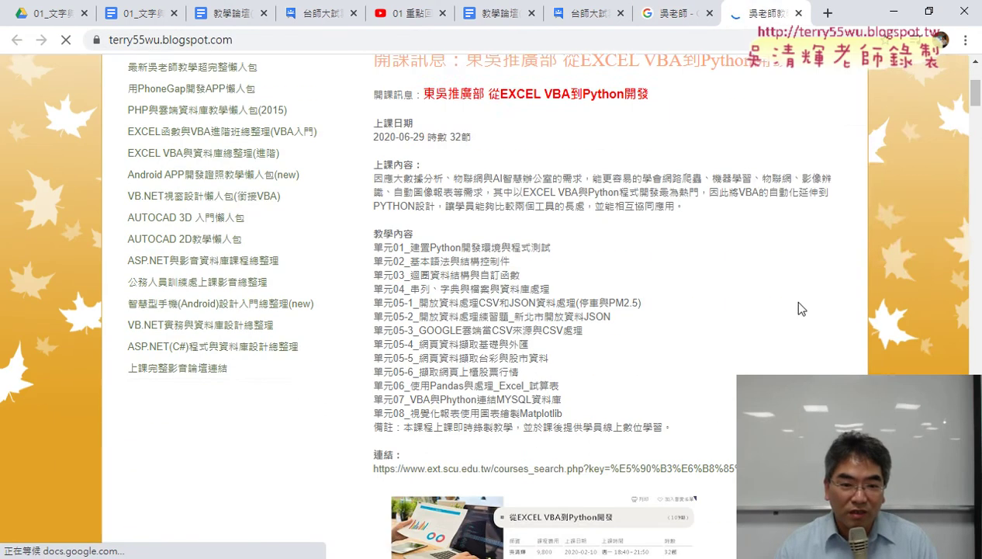
scroll(798, 303, down, 4)
scroll(798, 303, down, 3)
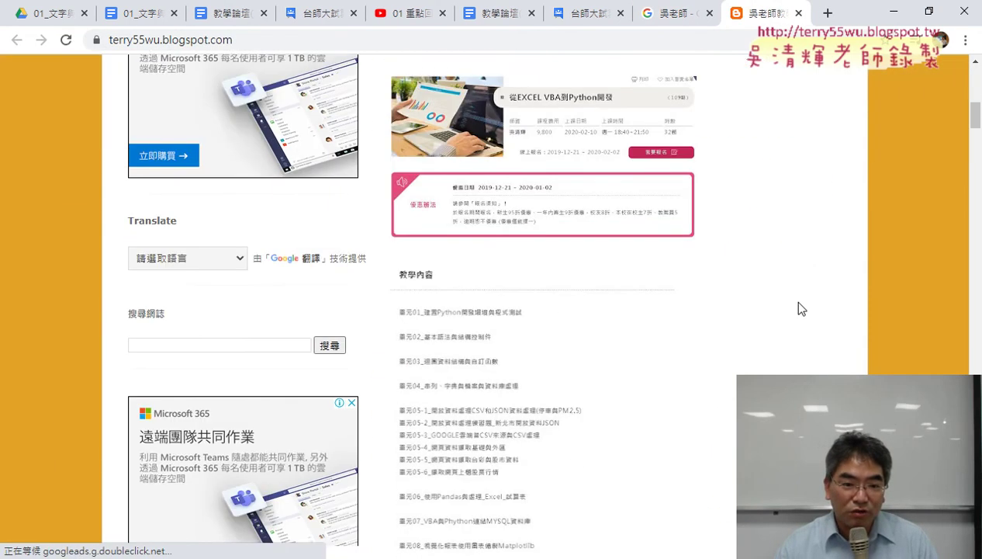
scroll(799, 302, down, 4)
scroll(801, 308, down, 1)
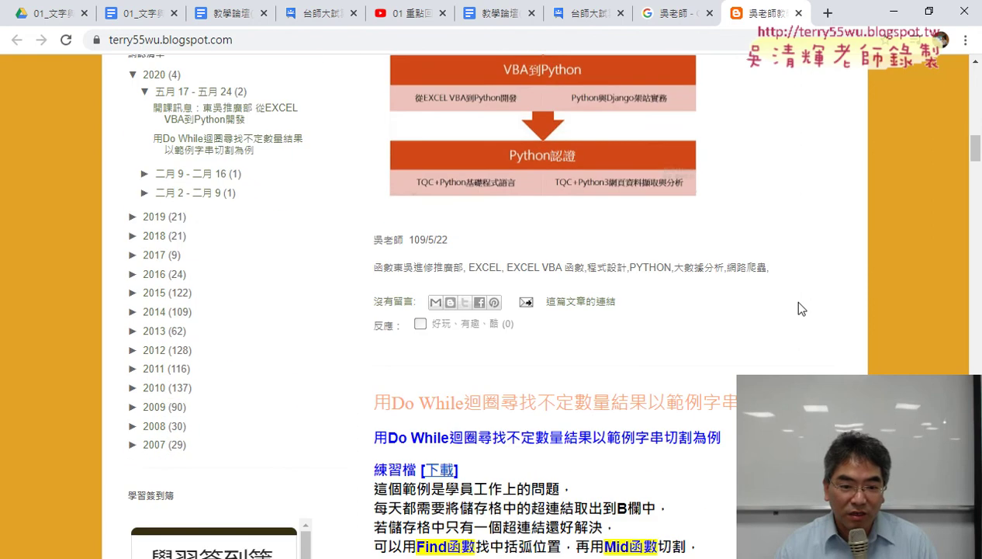
scroll(801, 308, down, 2)
scroll(801, 308, down, 2)
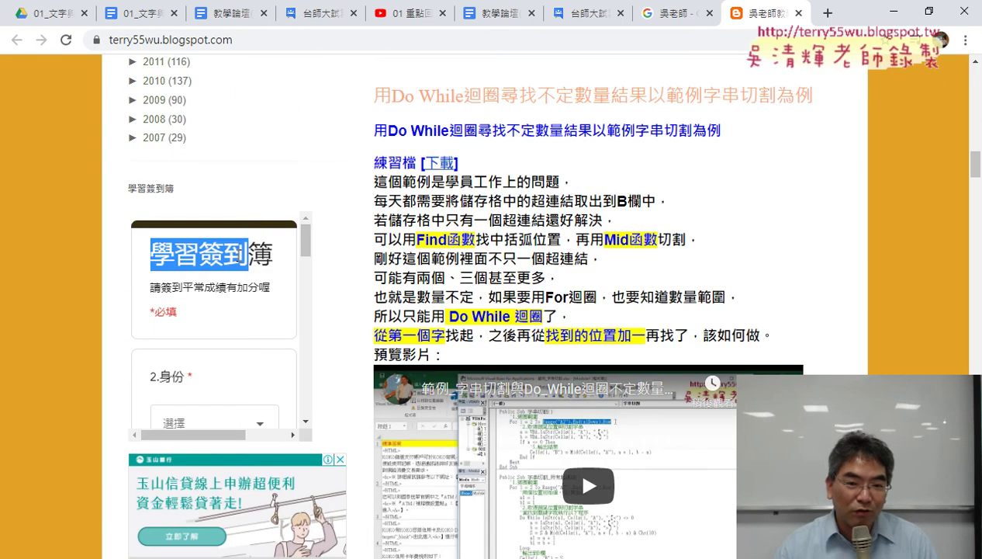
scroll(267, 260, down, 1)
scroll(268, 264, down, 1)
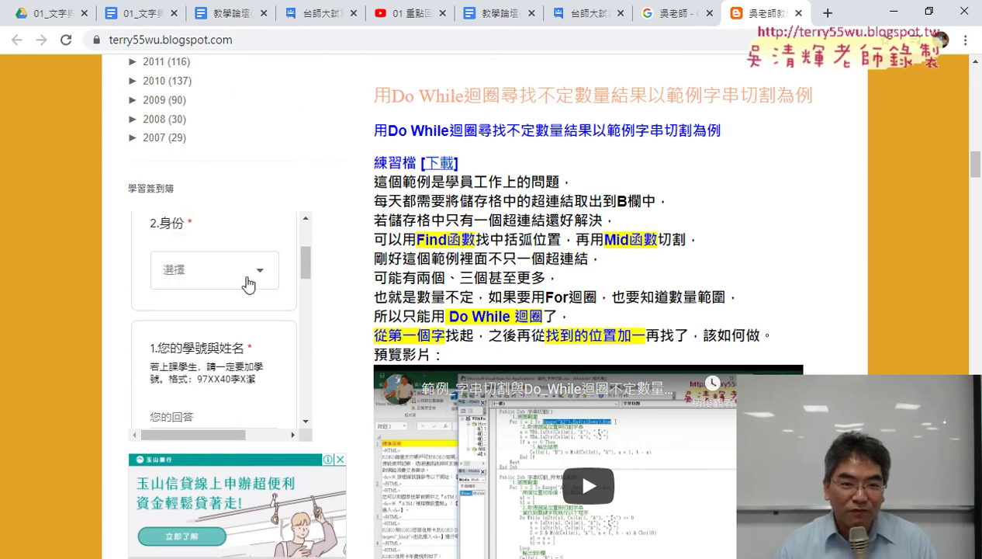
click(241, 283)
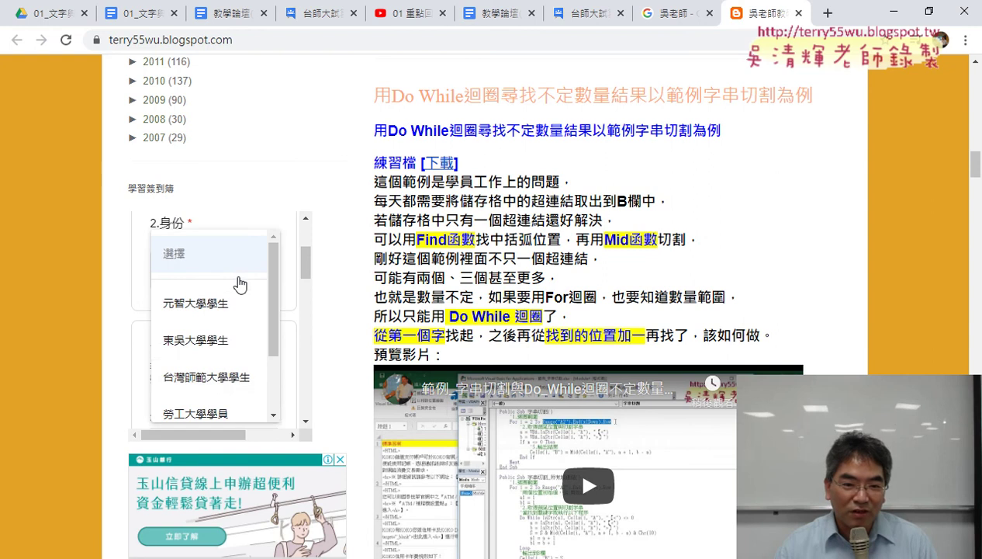
click(215, 386)
scroll(198, 301, down, 1)
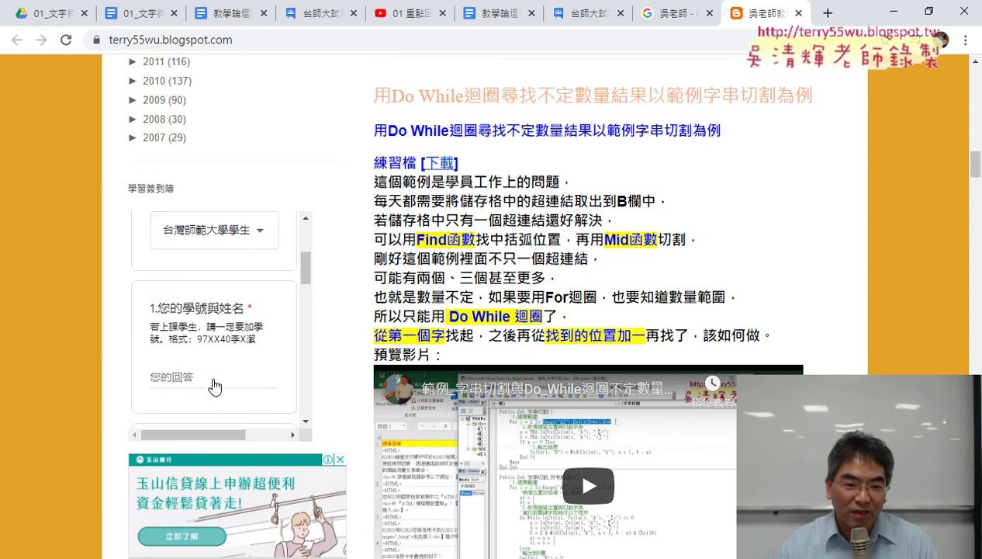
scroll(198, 301, down, 1)
scroll(197, 271, down, 1)
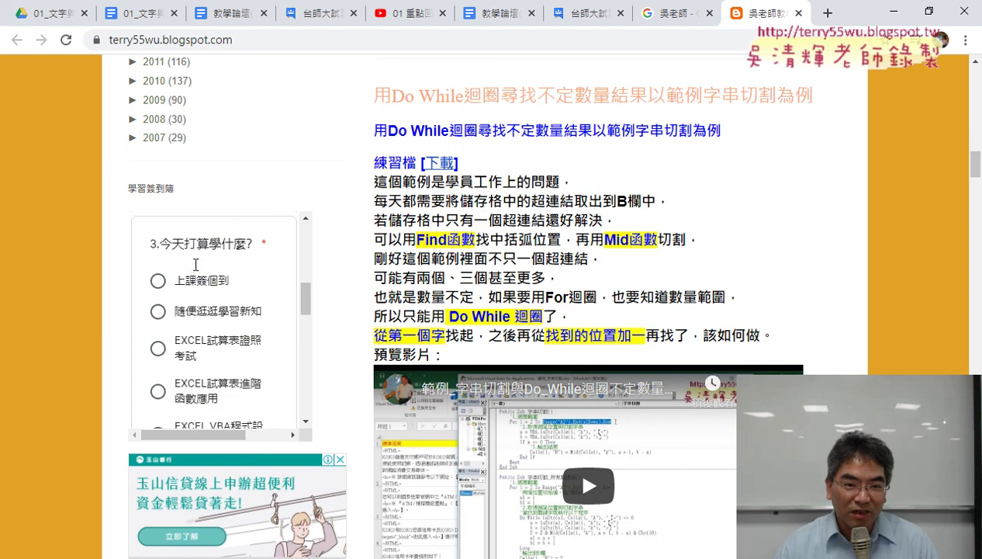
scroll(198, 272, down, 1)
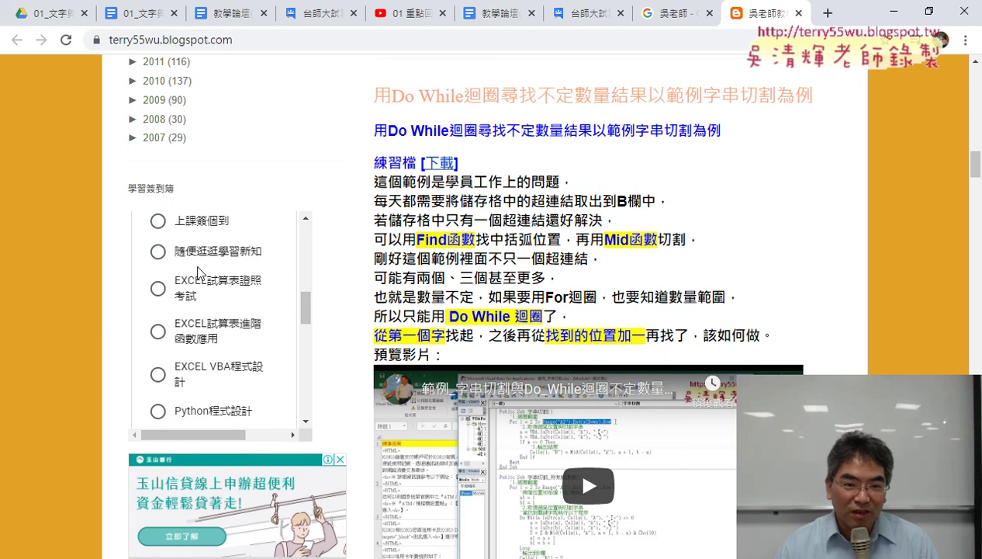
click(158, 223)
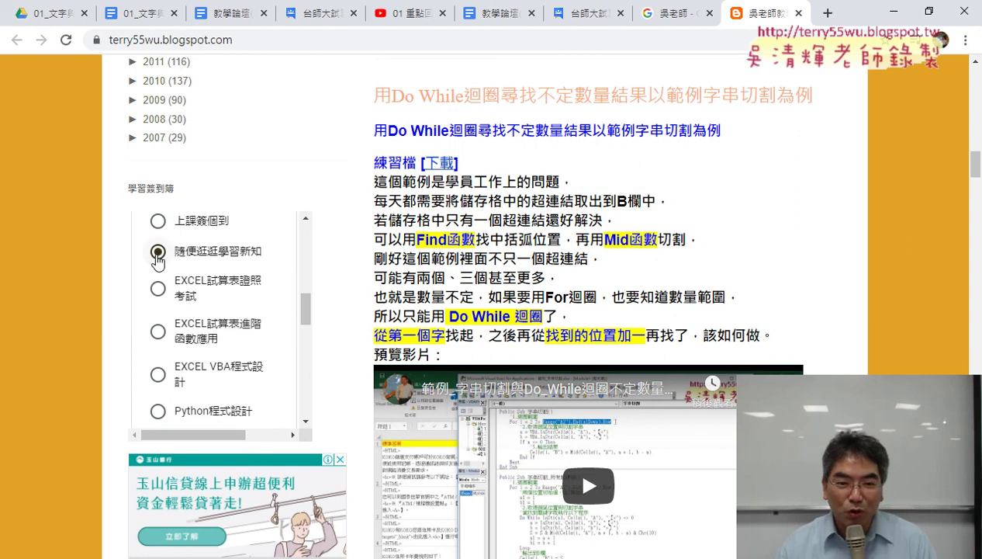
- Scroll through the post's Do While string-splitting VBA code, then minimize Chrome
scroll(206, 324, down, 1)
scroll(206, 325, down, 1)
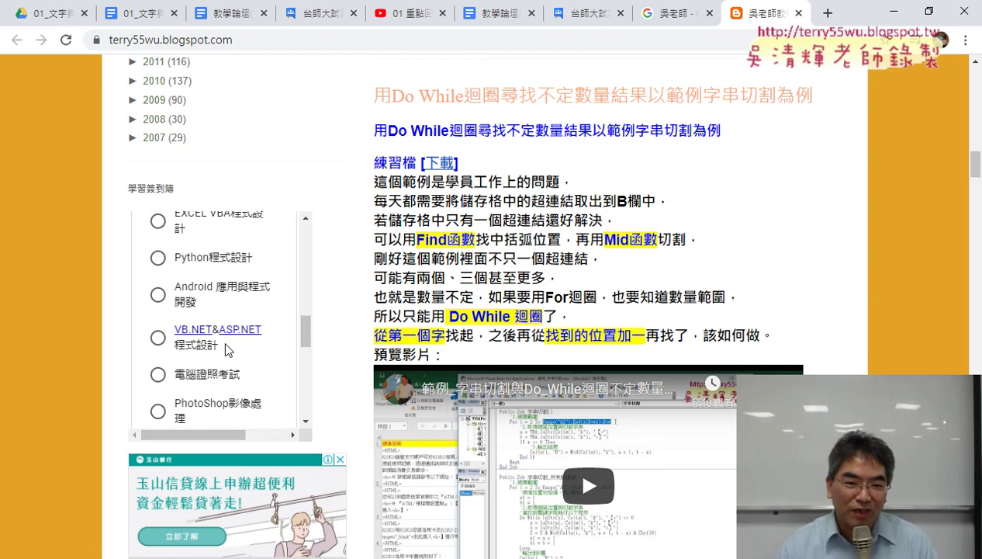
scroll(246, 340, down, 1)
scroll(223, 319, down, 1)
scroll(225, 334, down, 2)
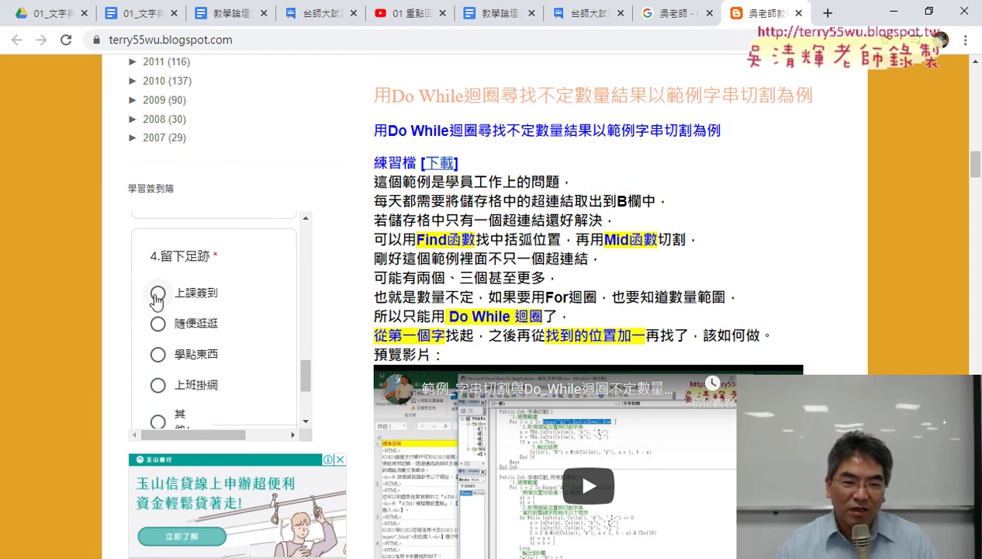
scroll(223, 318, down, 2)
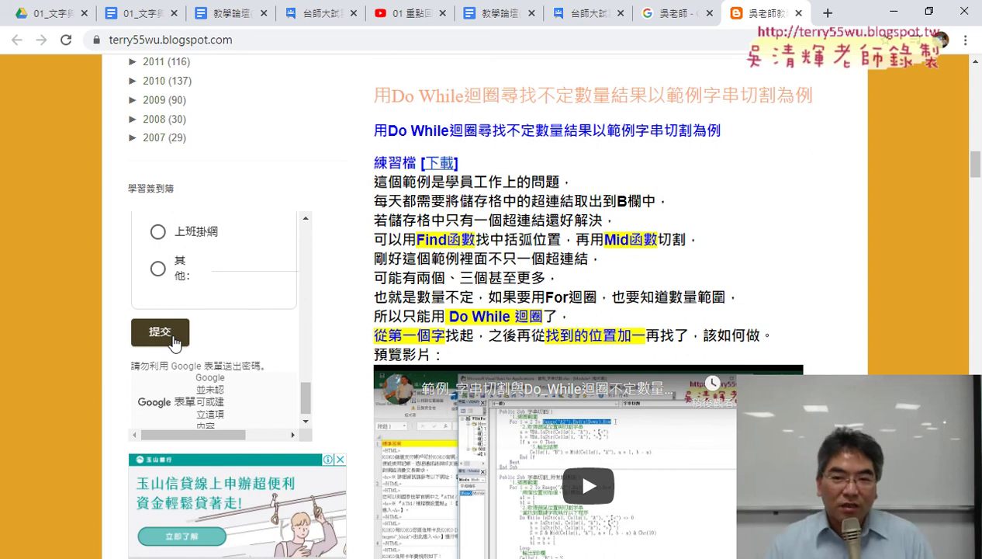
scroll(805, 314, up, 1)
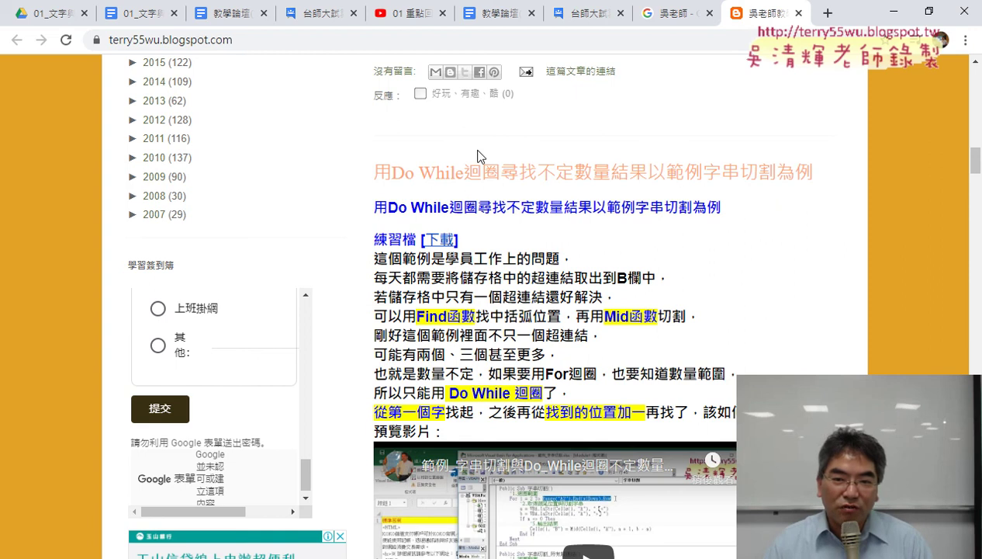
scroll(709, 321, down, 2)
scroll(709, 321, down, 1)
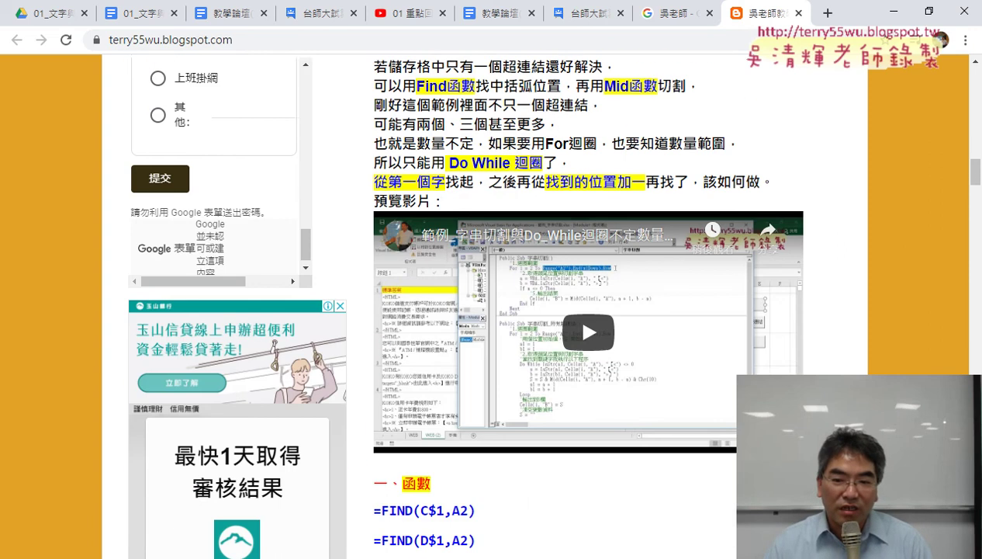
scroll(709, 321, down, 2)
scroll(710, 321, down, 2)
scroll(461, 302, down, 2)
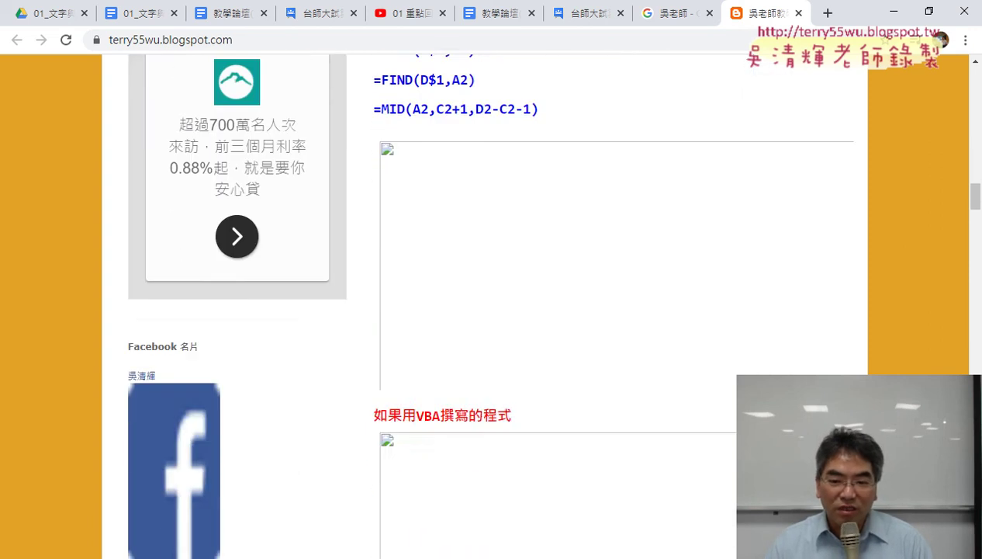
scroll(461, 303, down, 3)
scroll(461, 302, down, 3)
scroll(461, 302, down, 6)
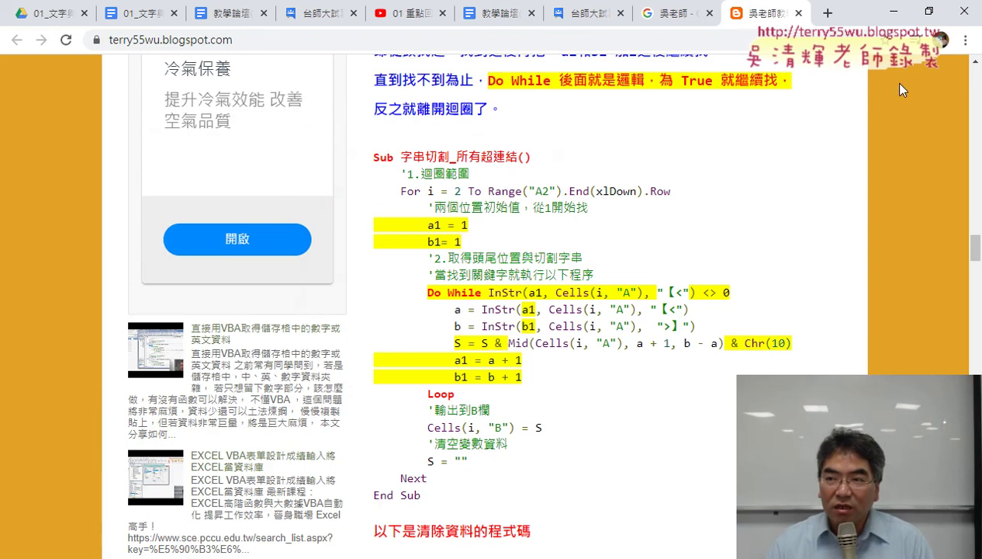
click(893, 11)
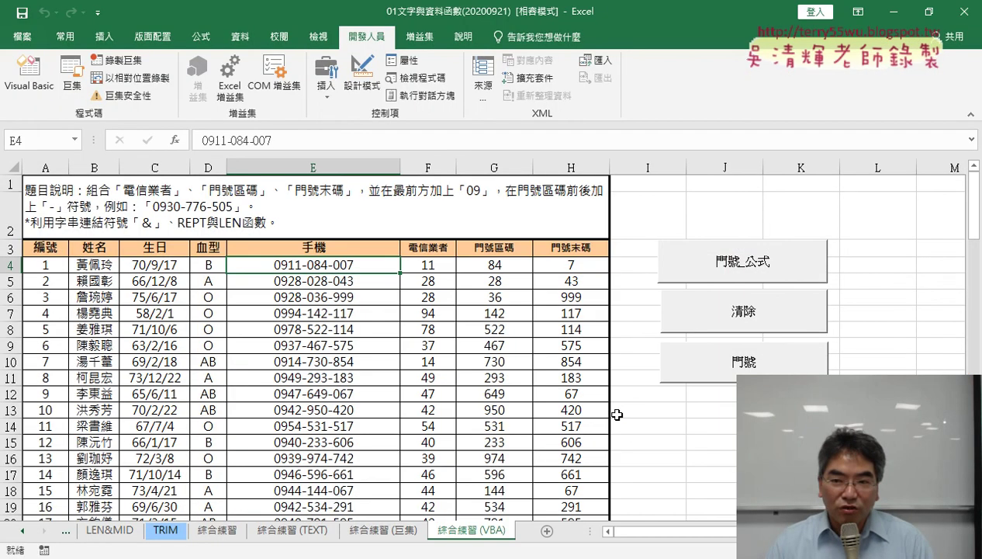
- Save and close the phone-number workbook, then bring up 151擷取括弧中字串 from Explorer
click(963, 13)
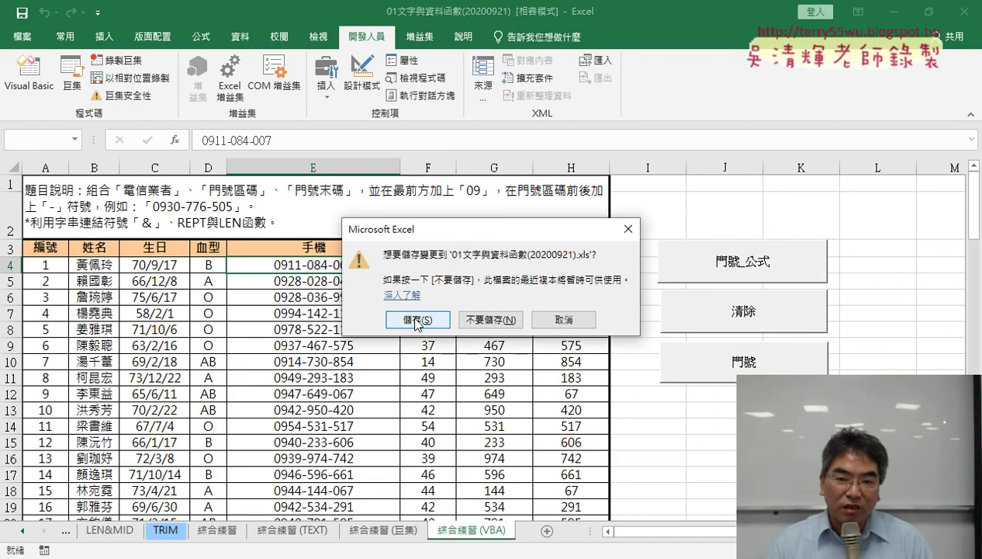
click(416, 319)
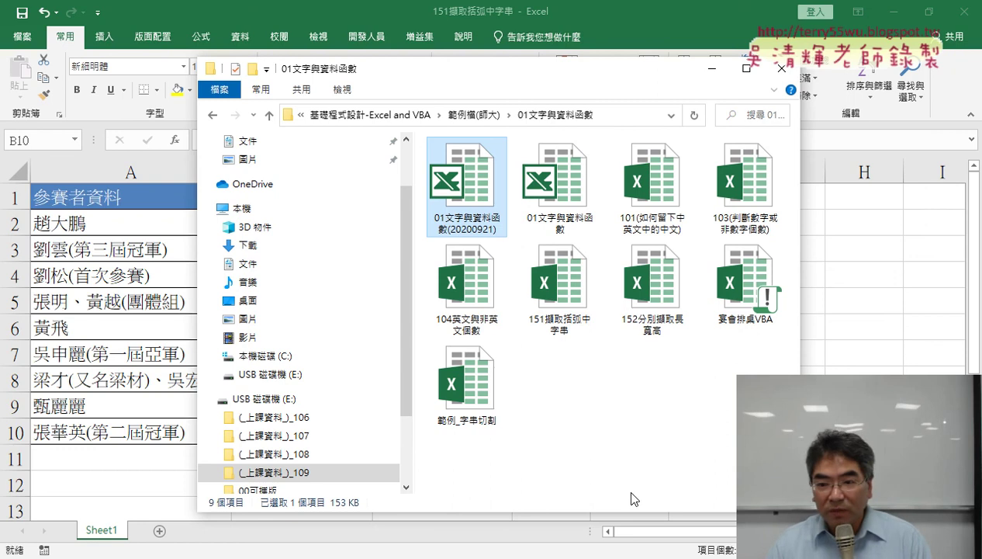
click(547, 326)
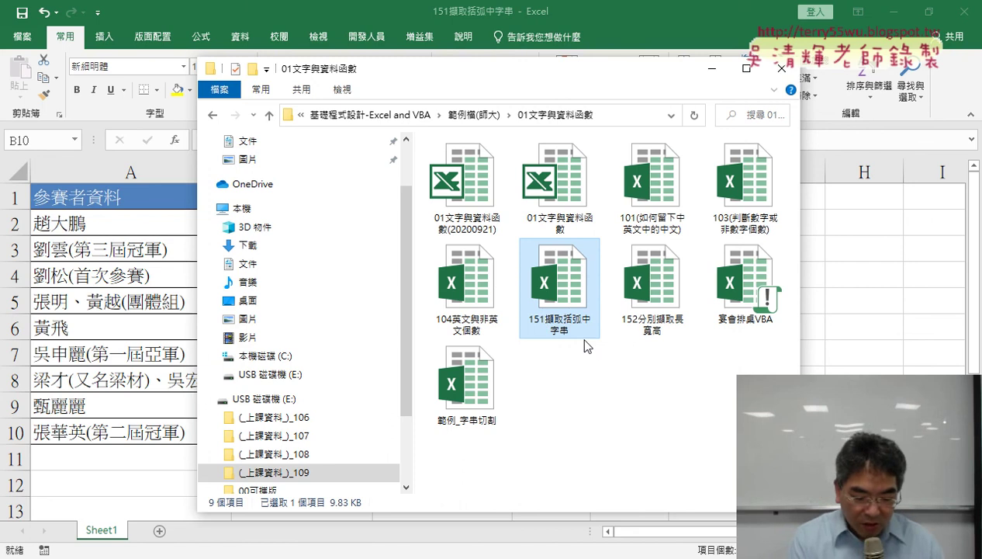
mouse_move(572, 358)
mouse_down()
mouse_move(626, 279)
mouse_move(564, 364)
mouse_up()
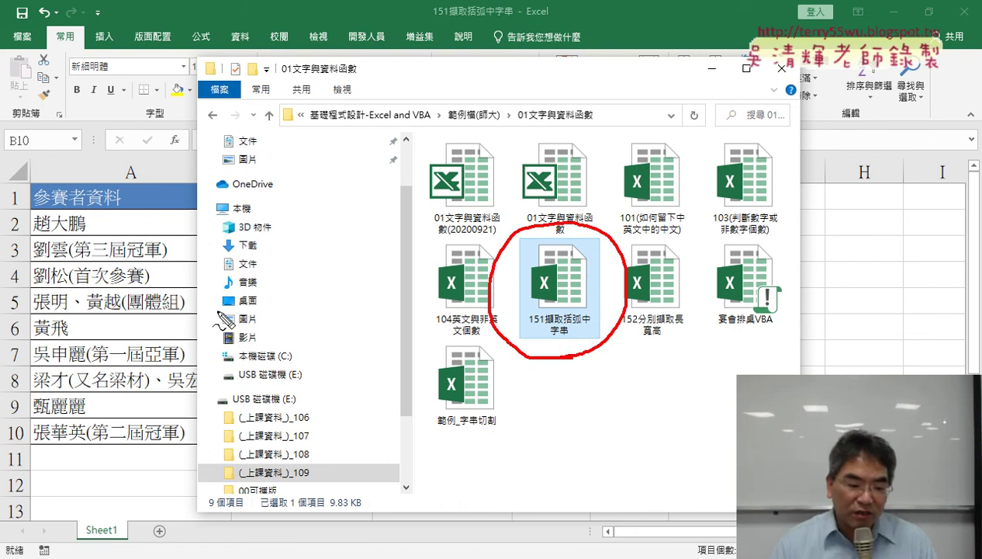
key(Escape)
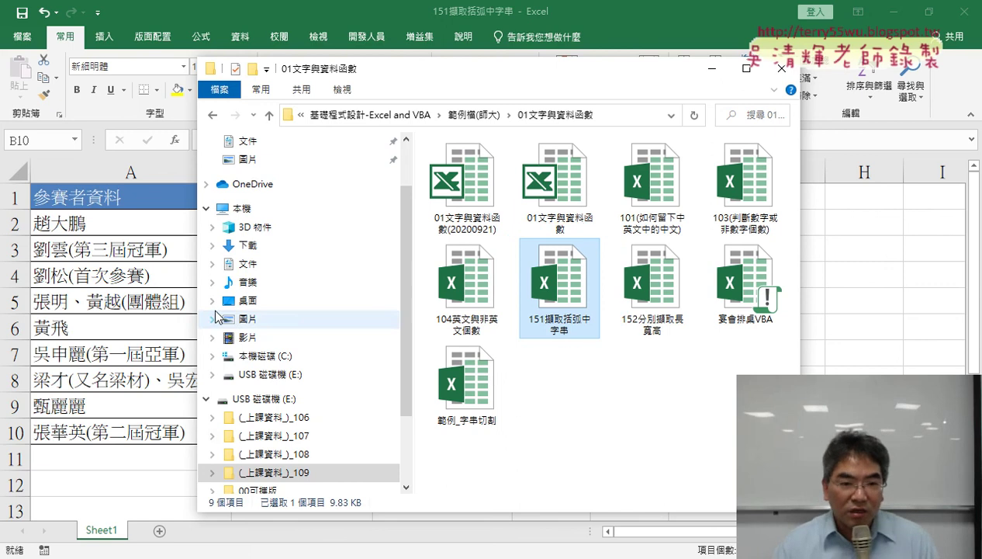
key(alt+Tab)
click(167, 172)
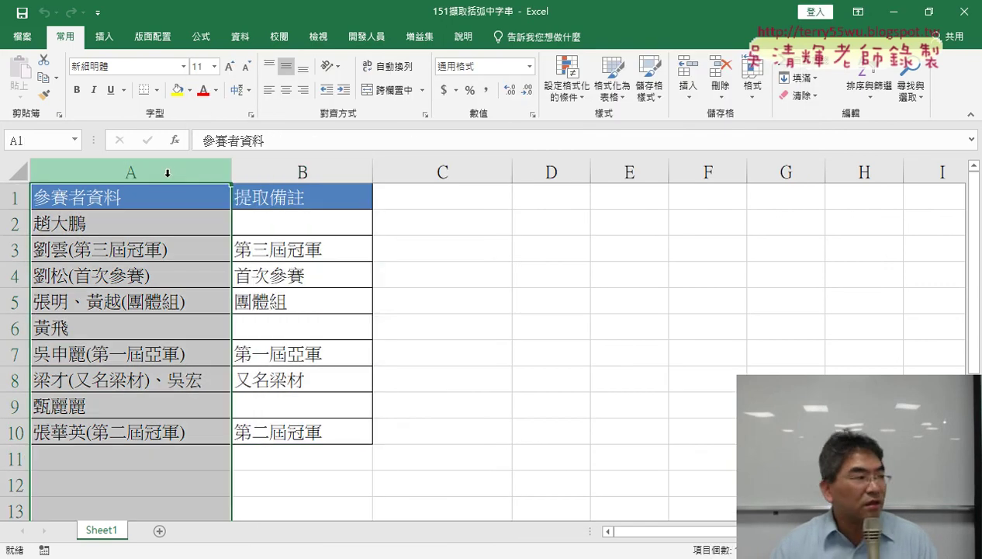
- Delete the extracted notes in B2:B10, undoing once and deleting again, then select C10
drag(167, 173, 250, 166)
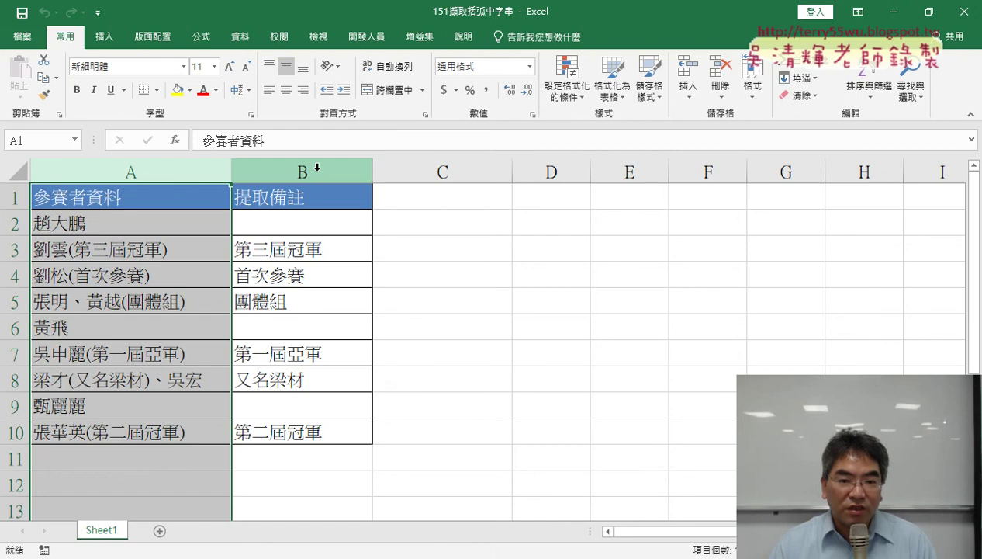
click(317, 166)
drag(311, 225, 303, 431)
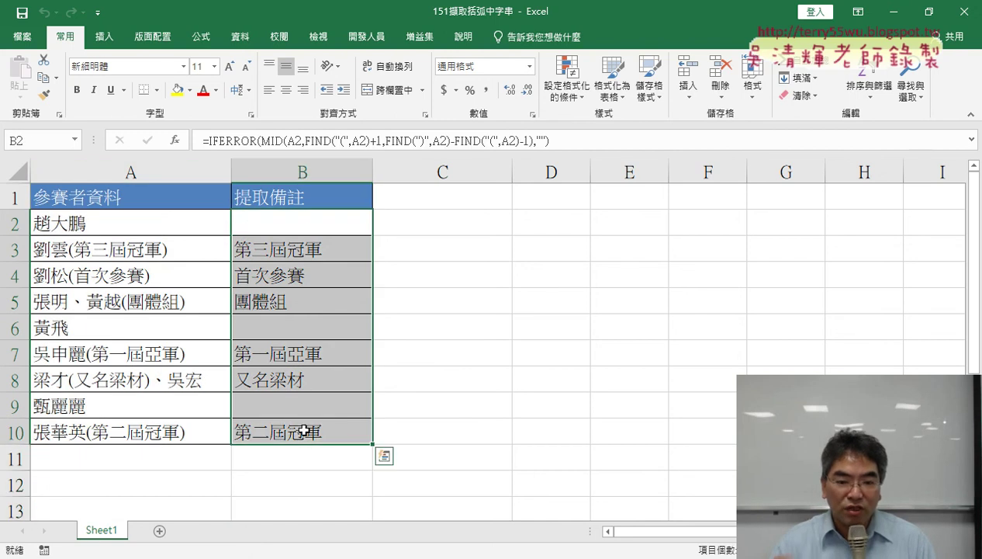
key(Delete)
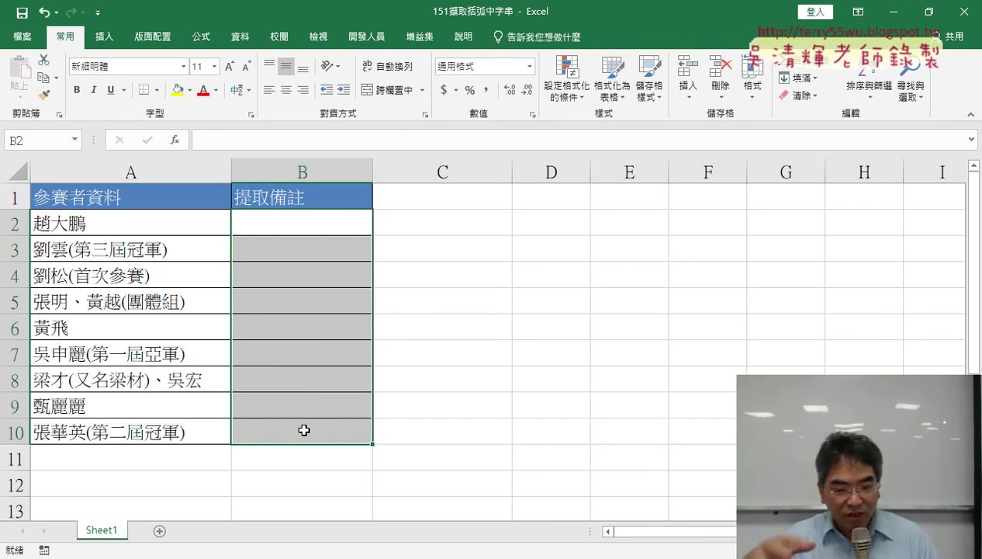
key(ctrl+z)
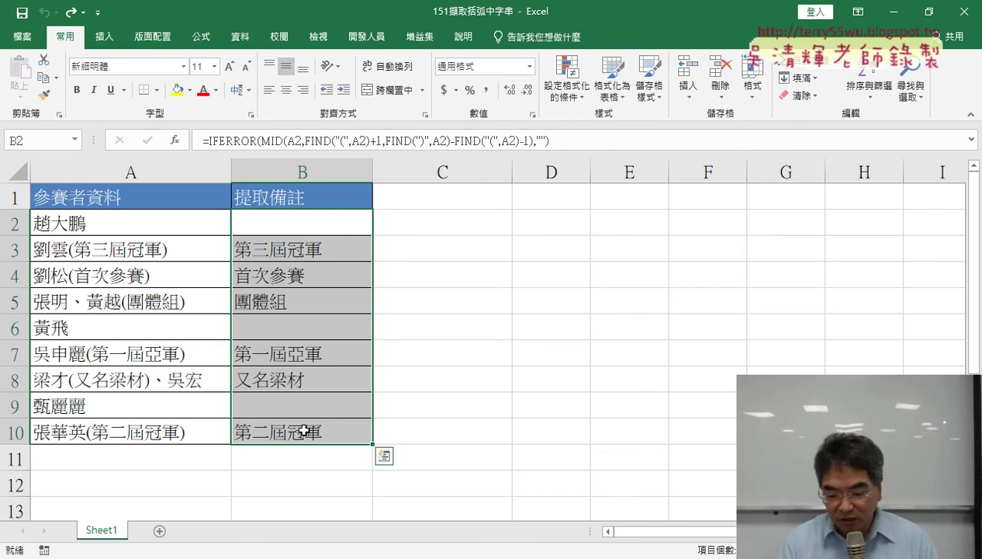
key(Delete)
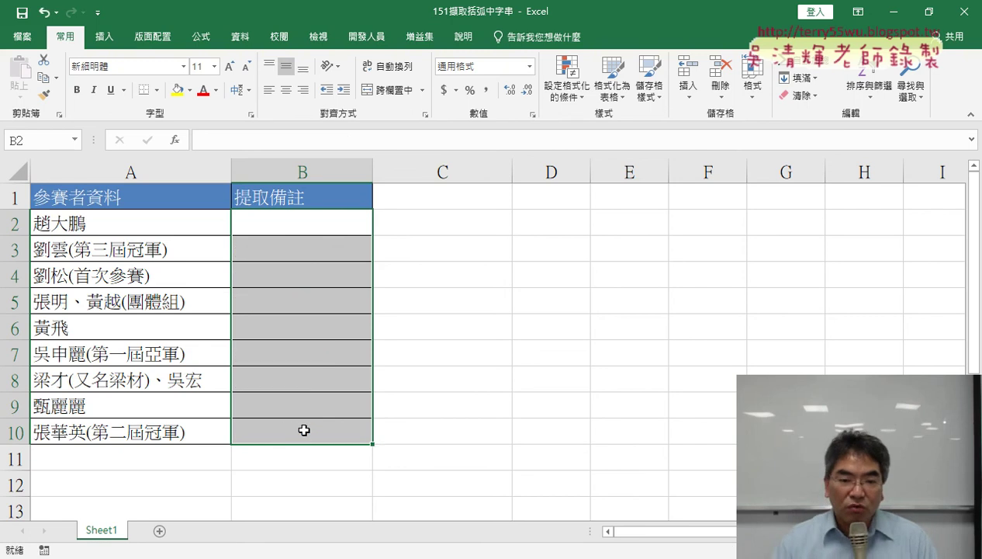
click(456, 424)
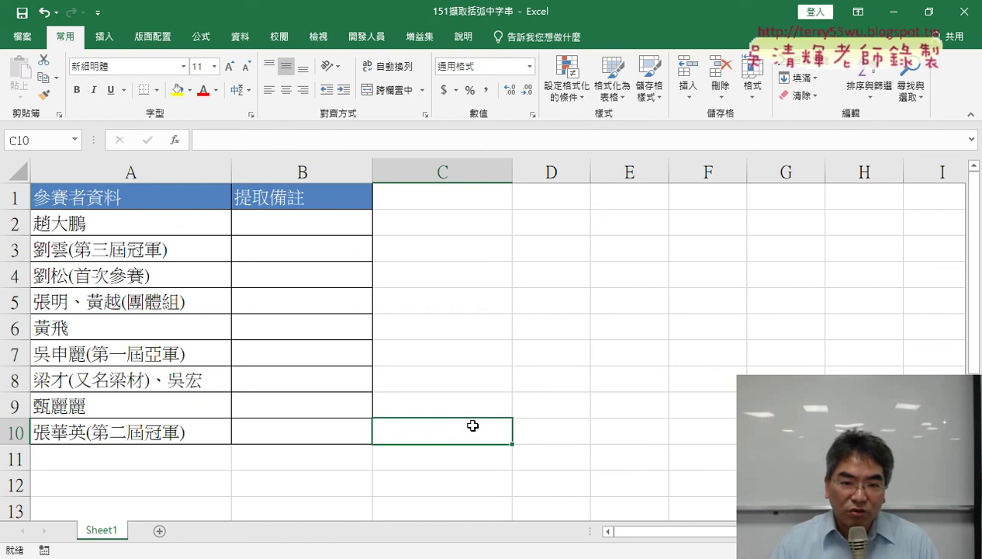
- Copy the note 第三屆冠軍 from inside A3's parentheses and paste it into B3
click(94, 232)
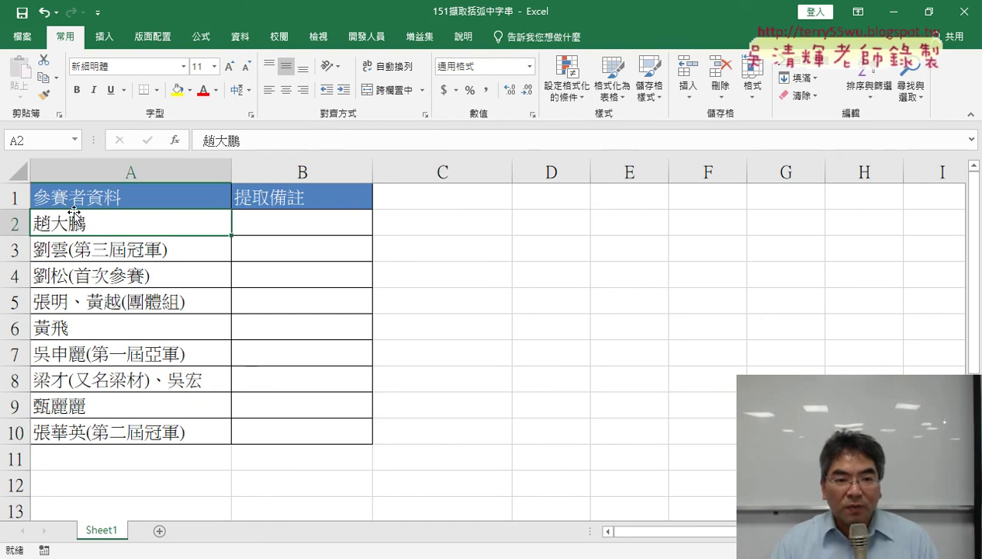
click(87, 171)
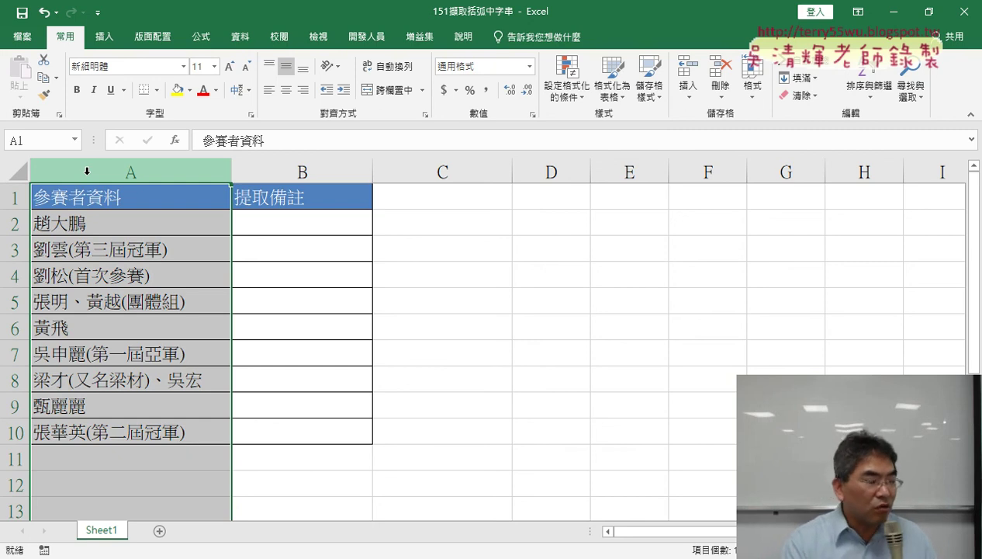
double_click(106, 250)
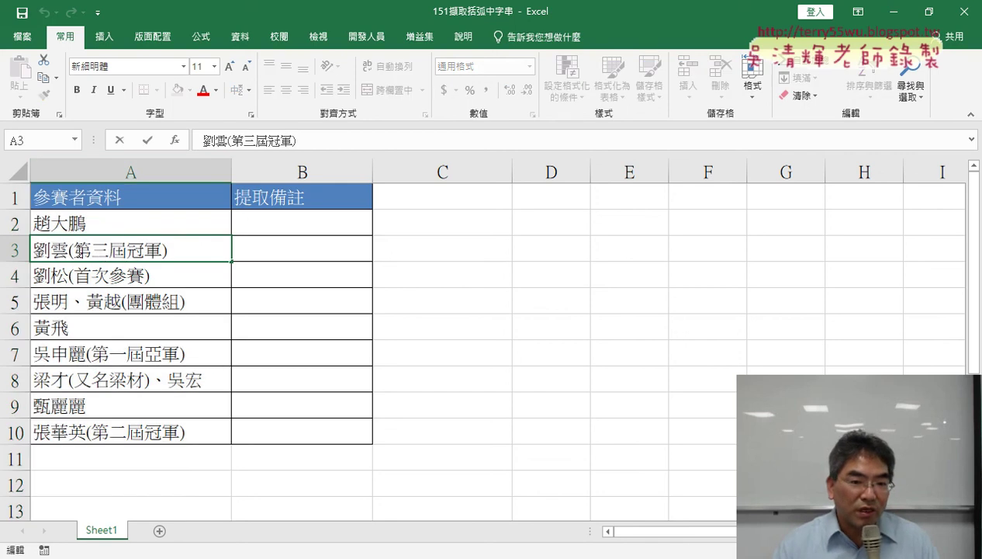
drag(74, 250, 162, 249)
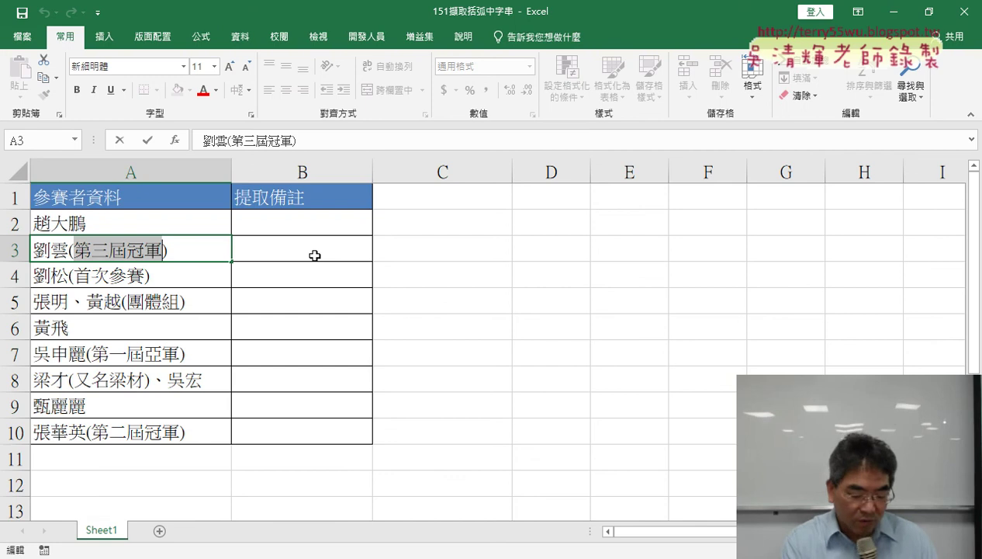
key(ctrl+c)
click(314, 256)
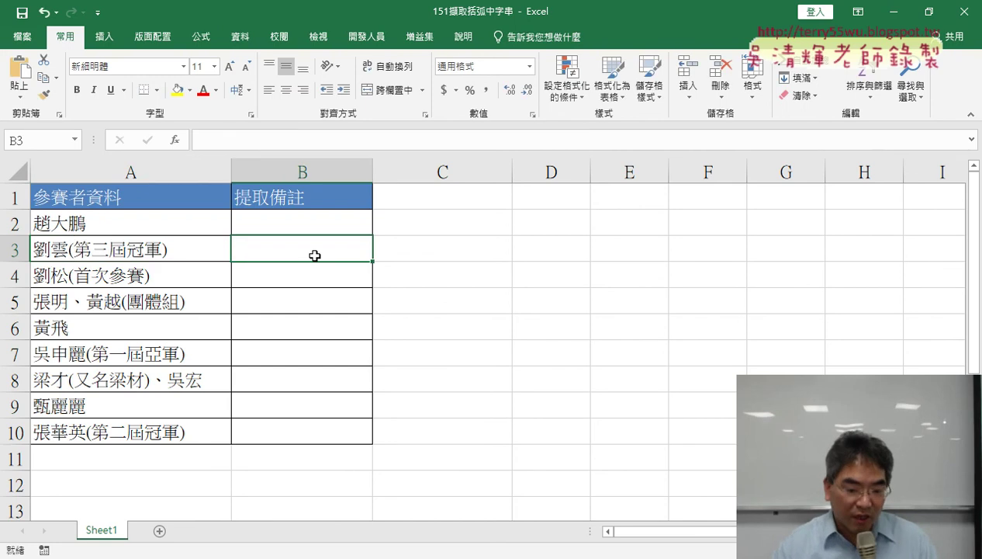
key(ctrl+v)
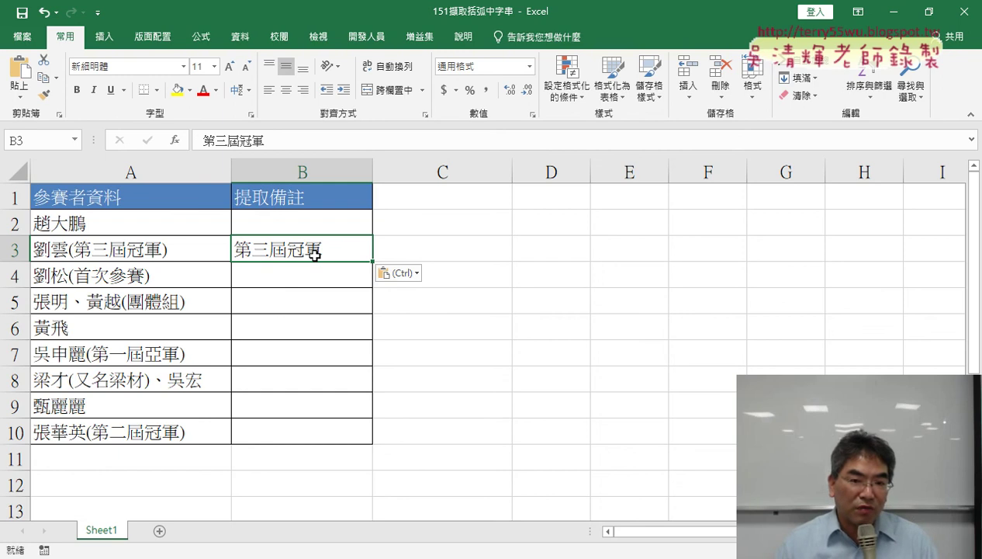
- Select the parenthesised note text in A4 to compare, then move to B4
click(76, 276)
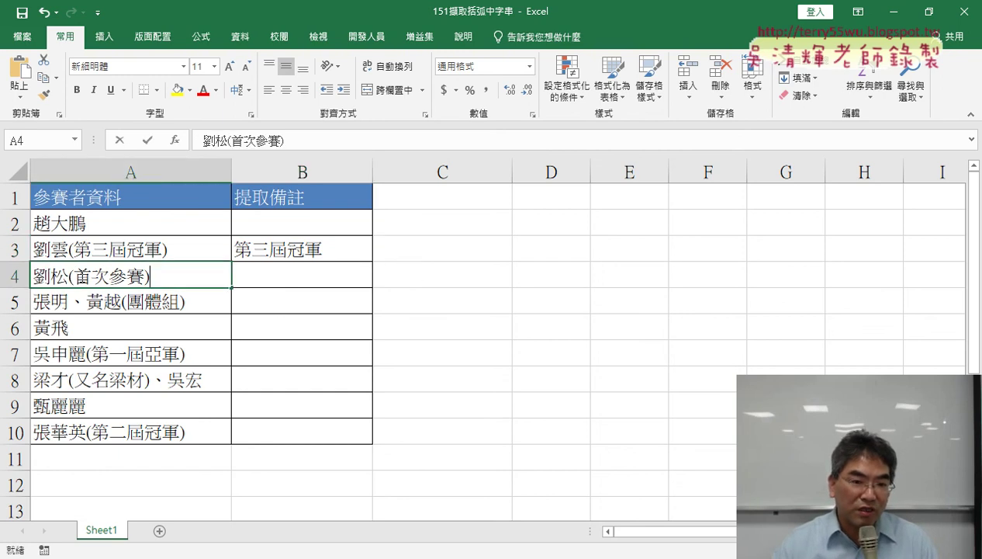
key(F2)
drag(73, 275, 144, 275)
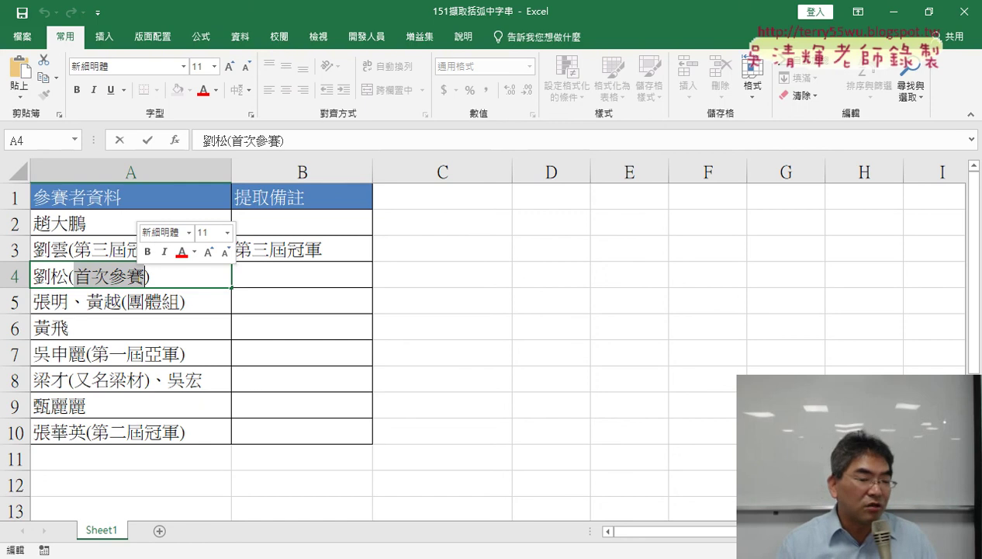
click(317, 285)
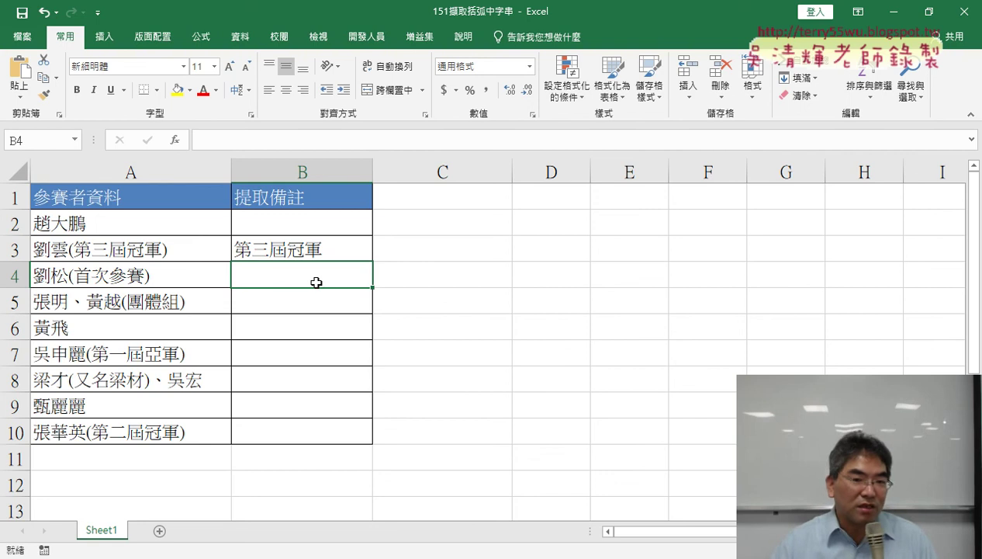
- Clear the contents of B2:B10 and select B2 alone
click(301, 229)
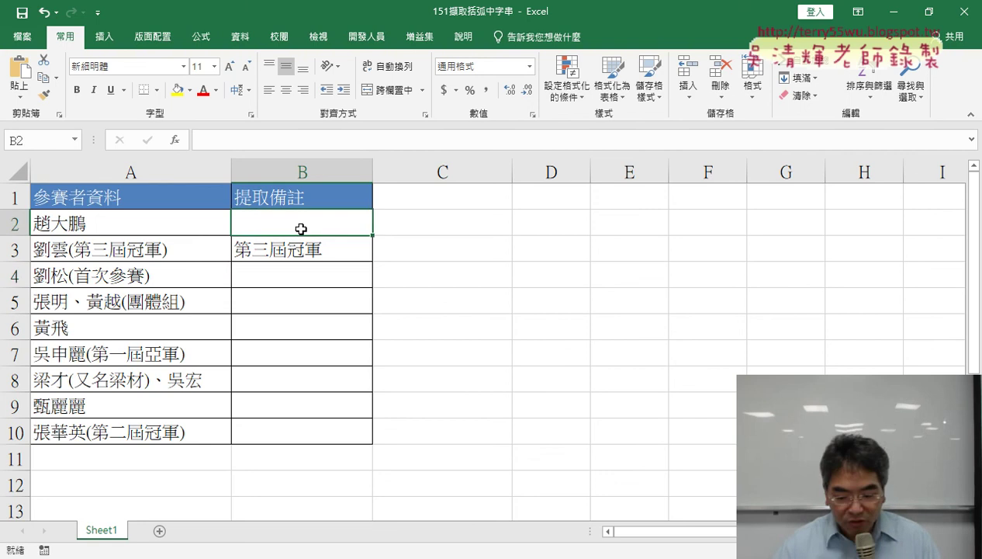
drag(301, 229, 296, 431)
key(Delete)
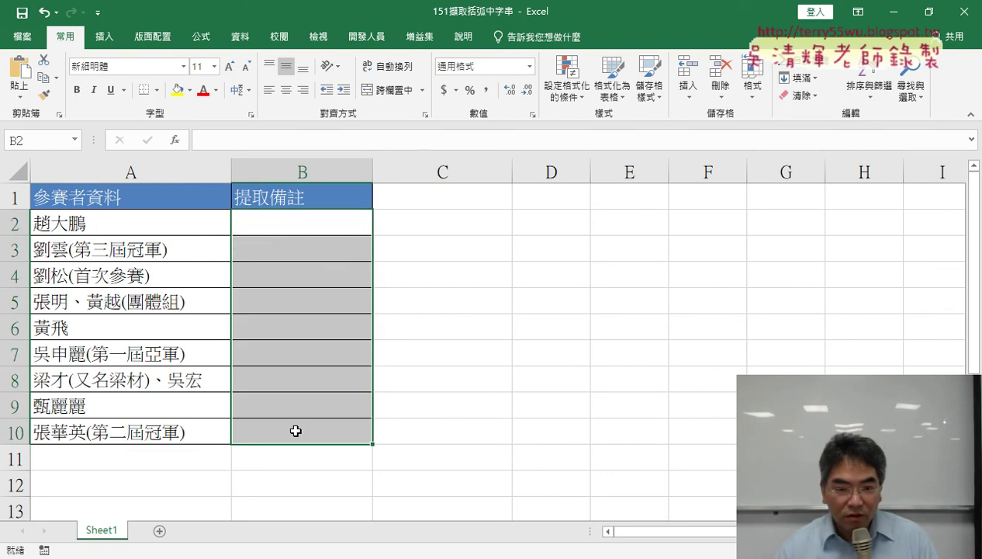
click(318, 224)
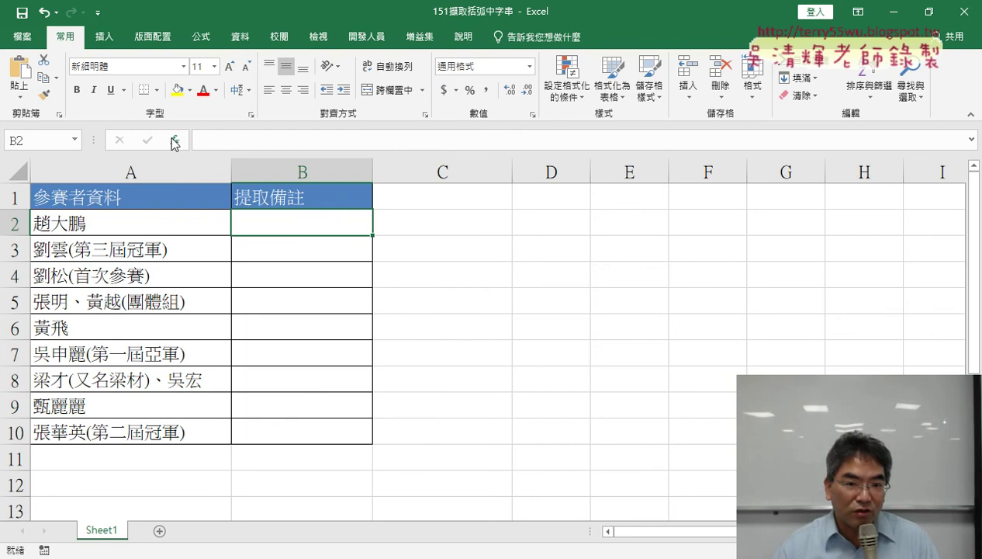
- Start a formula in B2 with Insert Function, filtered to the 文字 category with FIND chosen
click(174, 142)
drag(449, 132, 482, 138)
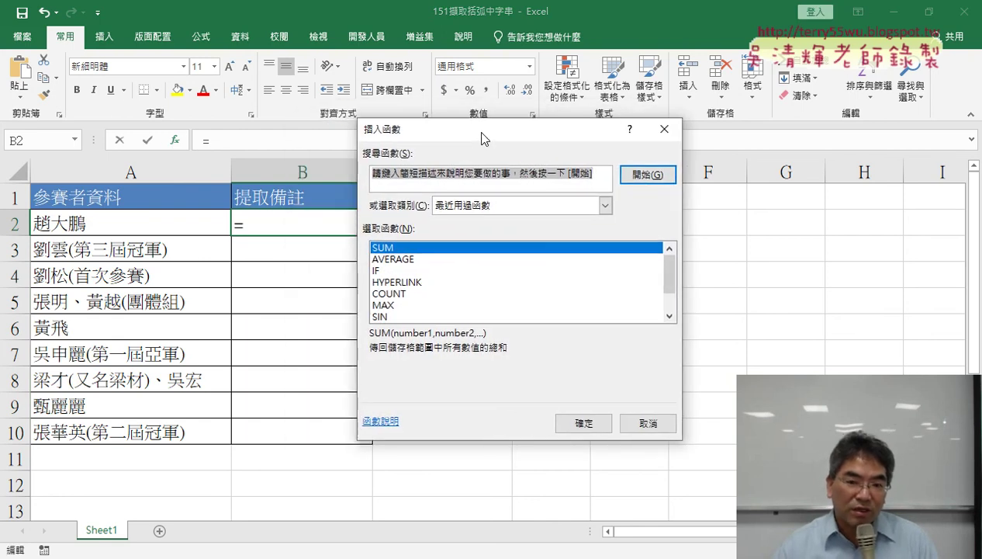
click(513, 205)
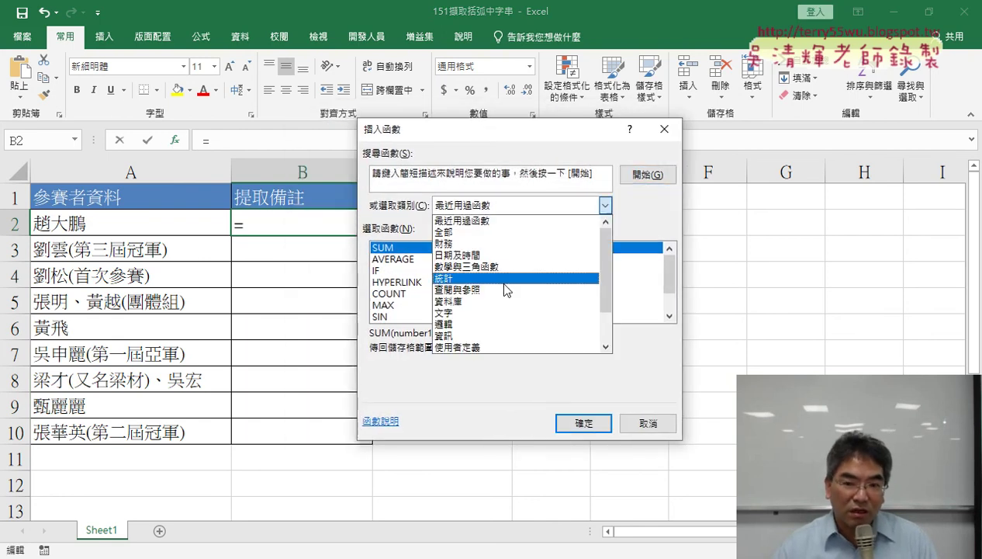
click(502, 313)
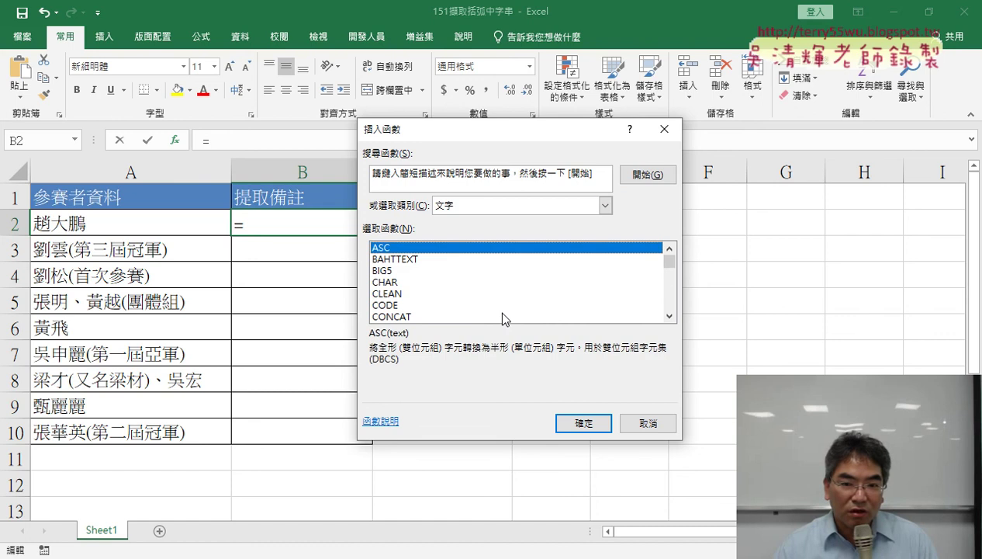
click(670, 317)
click(670, 317)
click(670, 316)
click(671, 317)
click(671, 317)
click(671, 316)
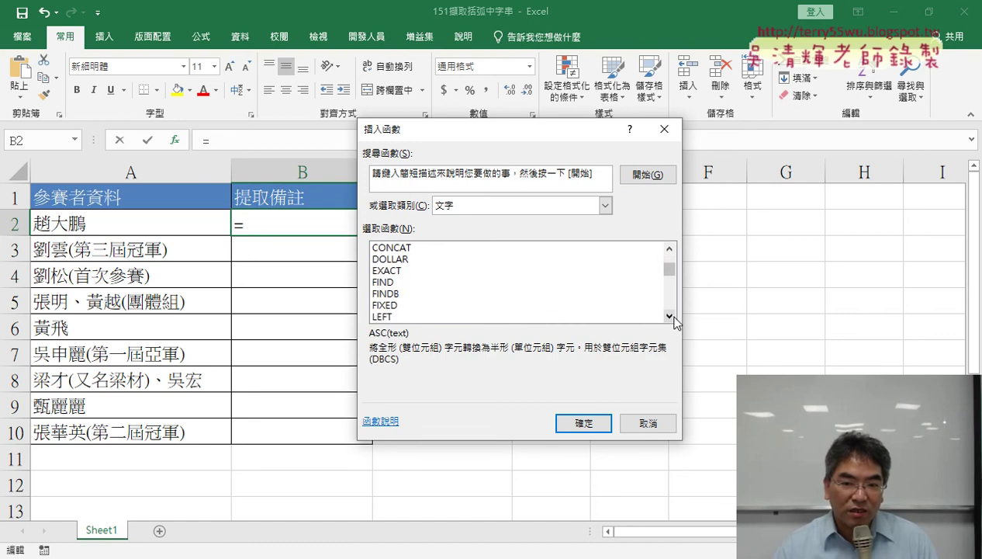
click(396, 283)
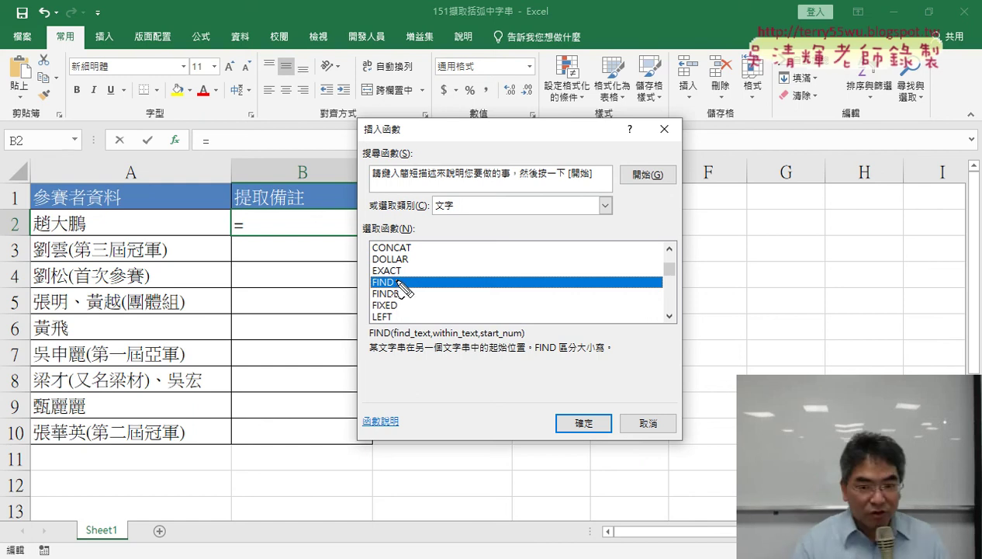
drag(401, 271, 392, 297)
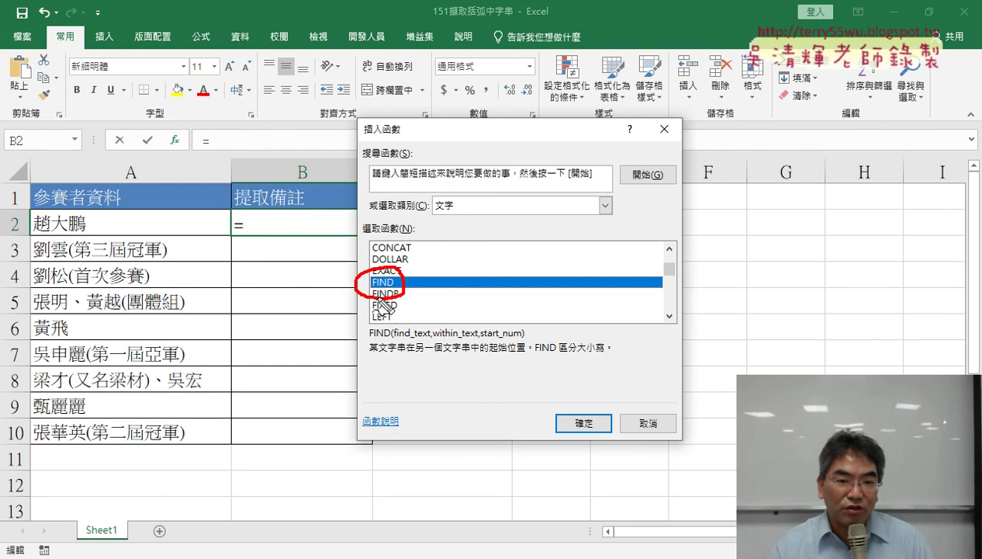
- Annotate the parenthesis positions in A3 with an arrow toward B2, then erase the ink
drag(78, 233, 89, 242)
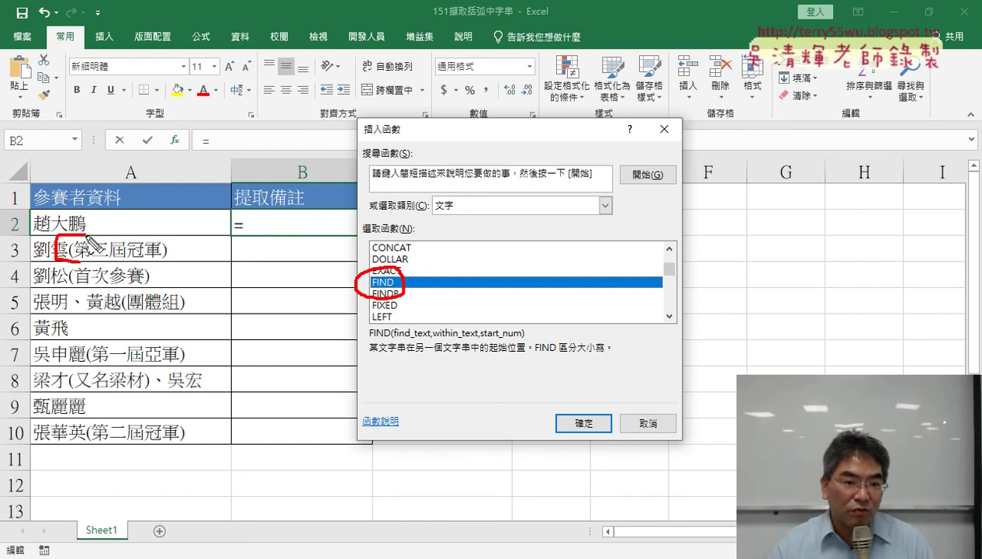
drag(163, 258, 153, 242)
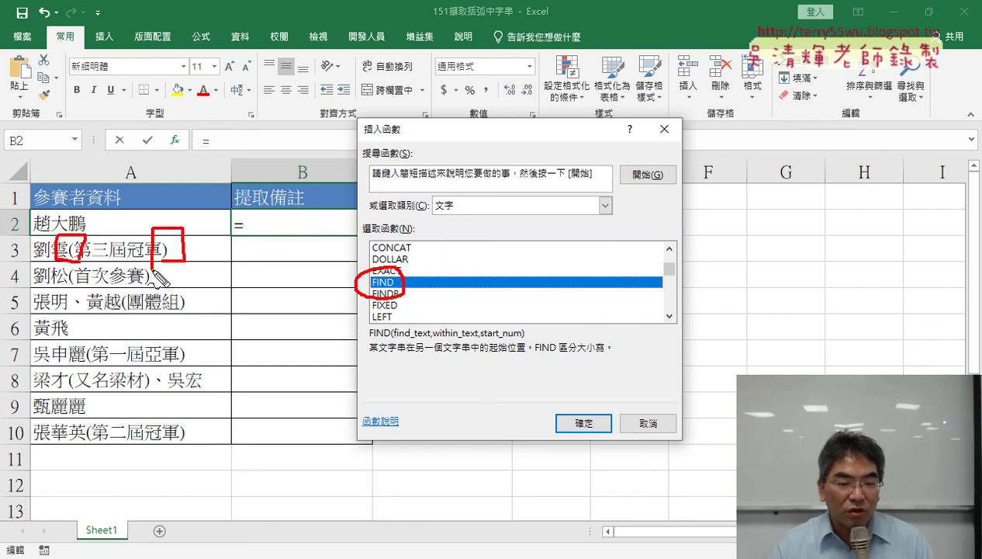
drag(78, 225, 77, 267)
drag(156, 228, 156, 268)
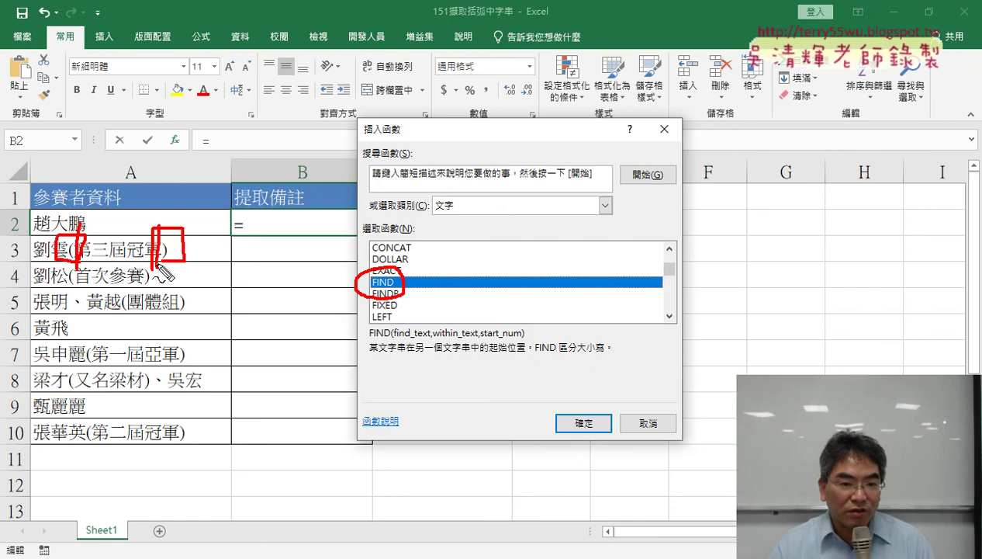
drag(117, 231, 303, 235)
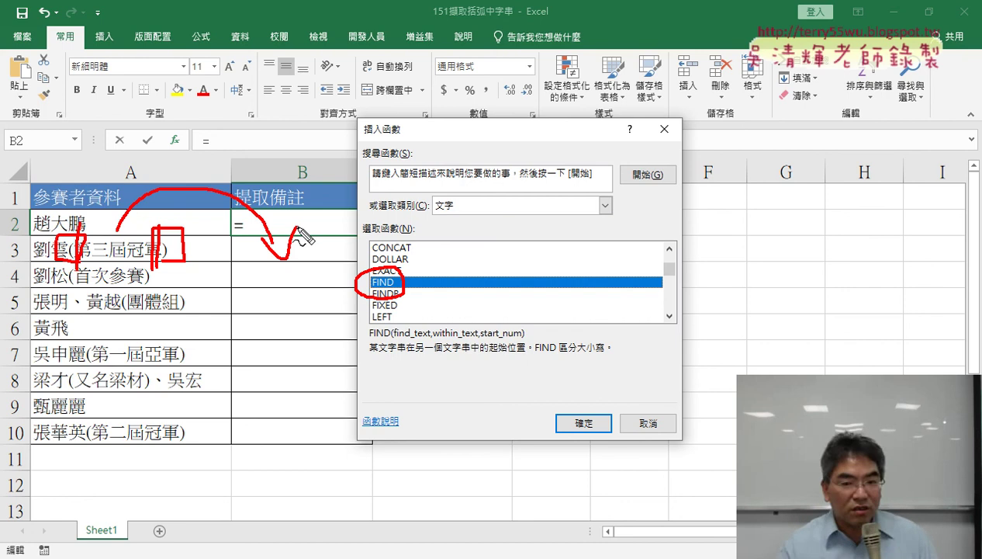
key(Escape)
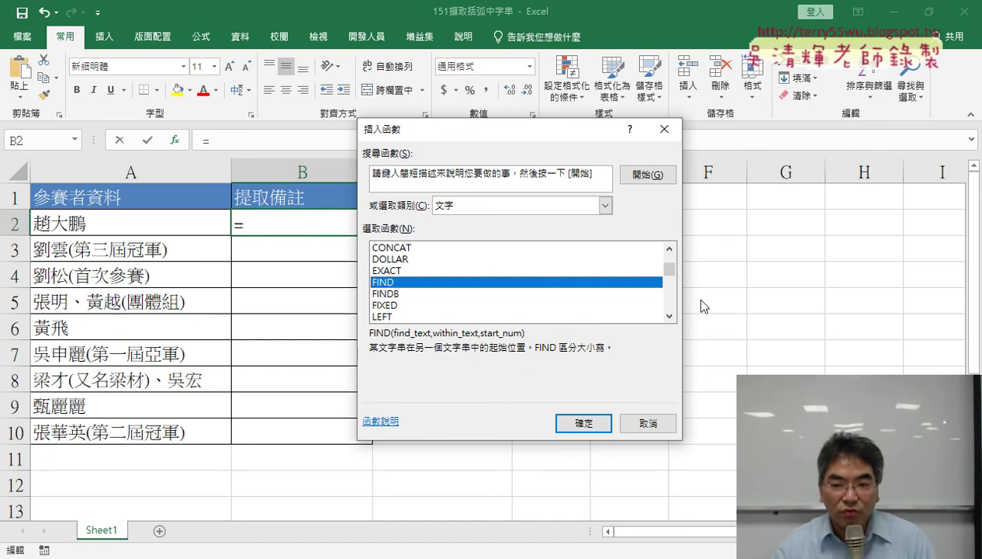
- Pick MID from the text functions list in the Insert Function dialog
click(669, 316)
click(670, 316)
click(670, 316)
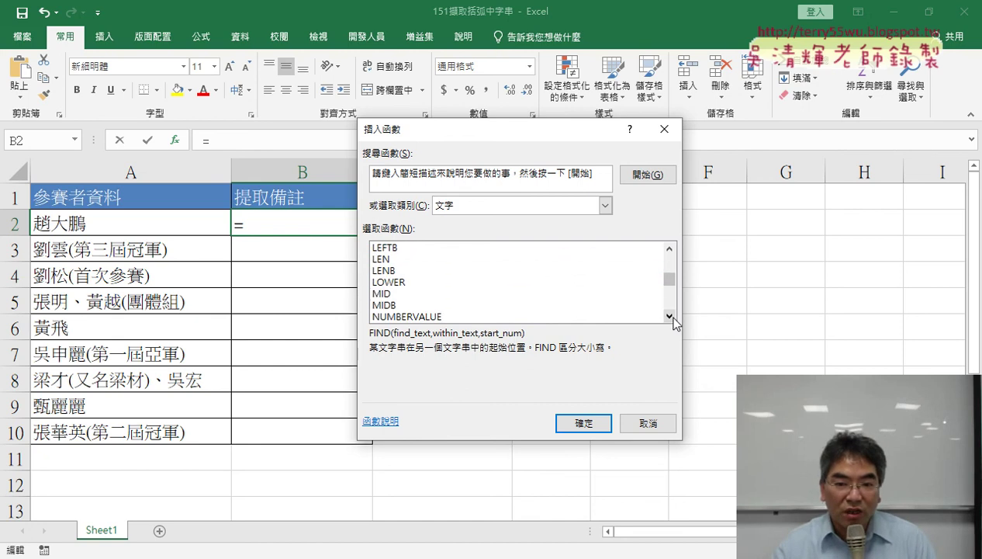
click(385, 295)
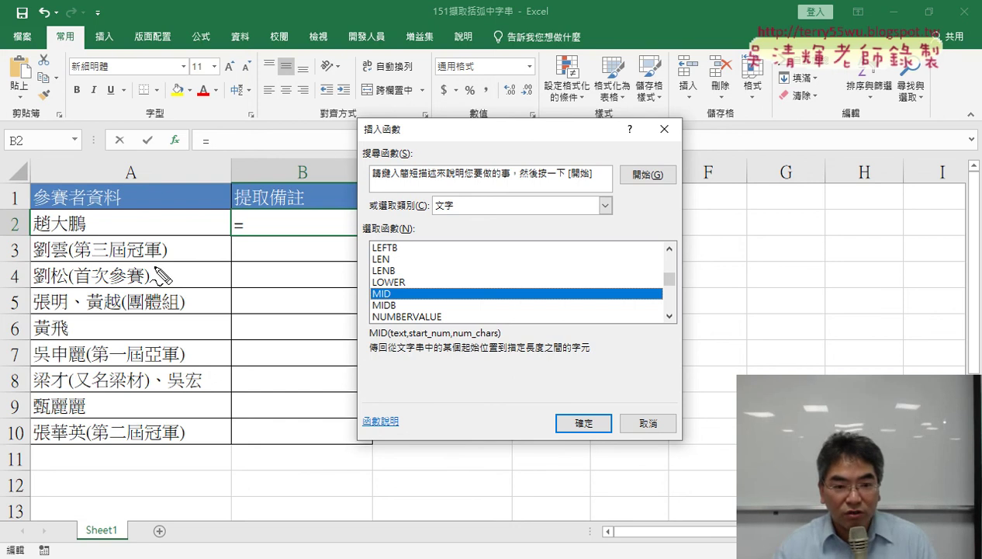
- Annotate MID's start_num and num_chars against A3's parentheses, with an arrow into B2
drag(162, 264, 35, 259)
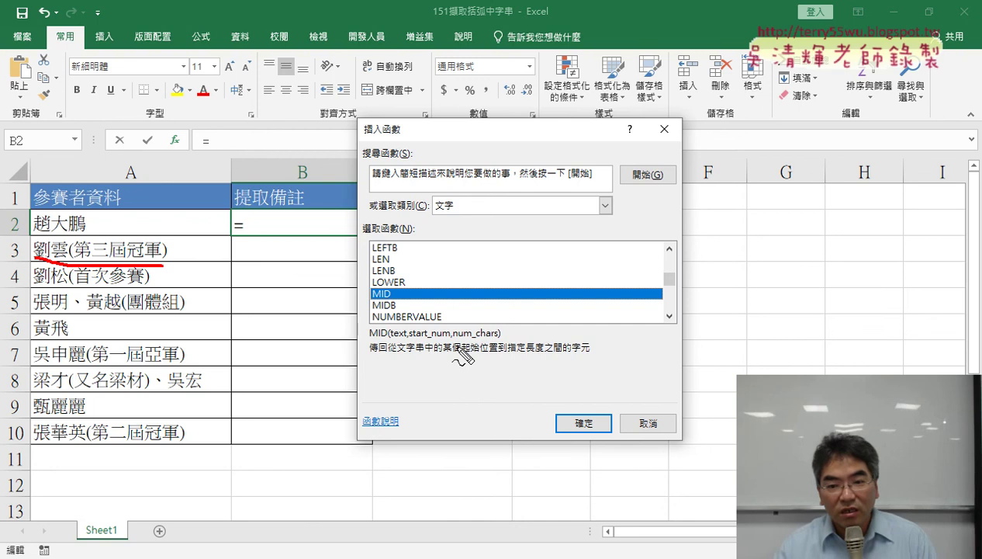
drag(409, 339, 448, 339)
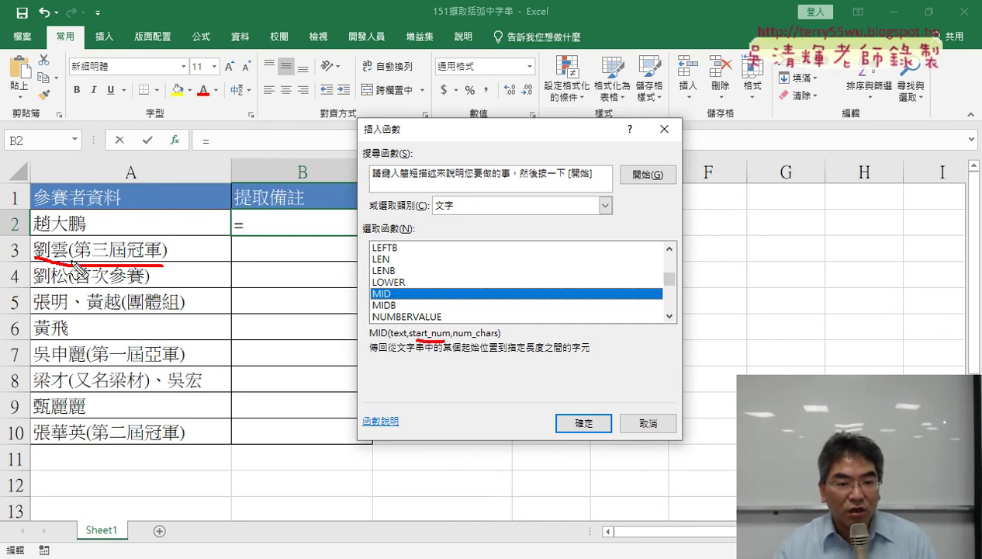
mouse_move(77, 209)
mouse_down()
mouse_move(105, 204)
mouse_move(87, 233)
mouse_up()
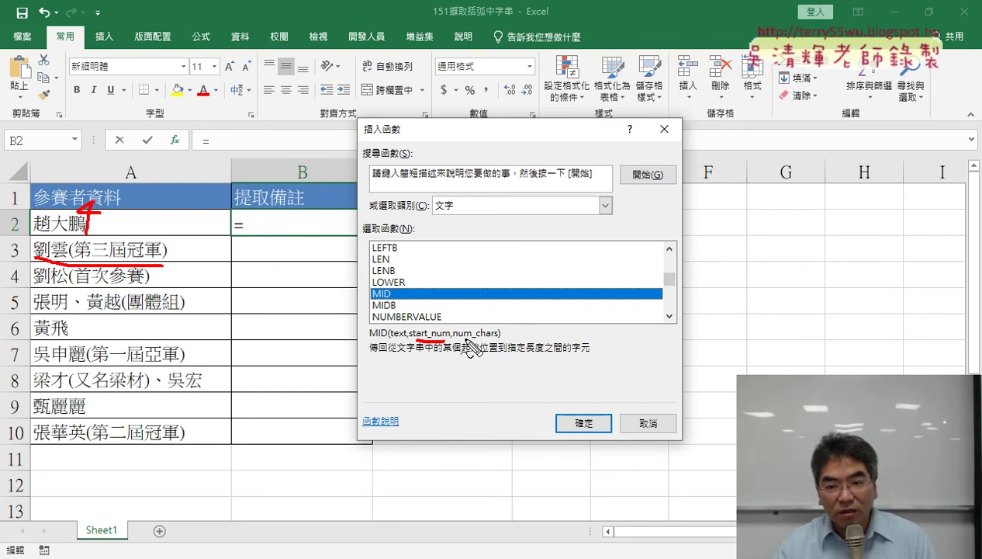
drag(461, 338, 497, 337)
drag(154, 273, 173, 271)
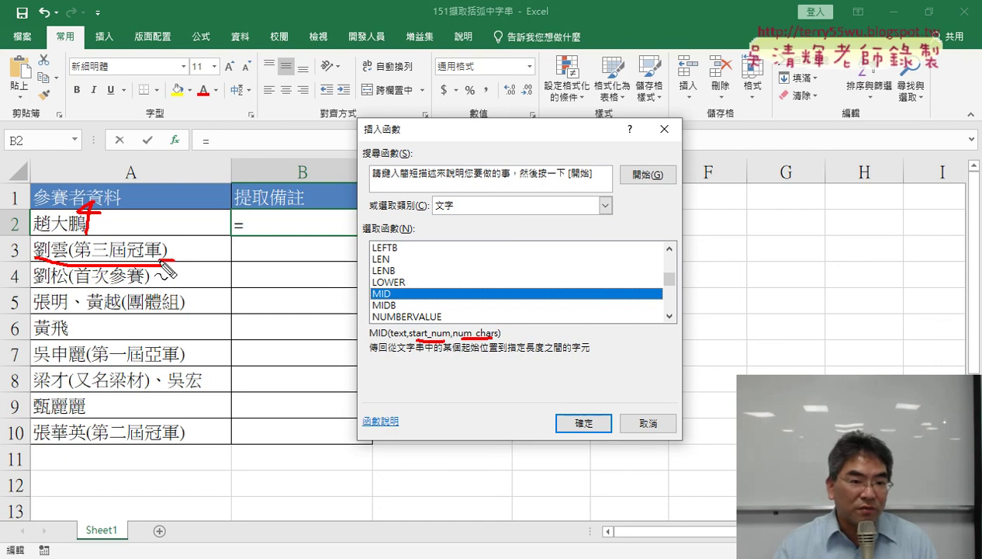
key(ctrl+z)
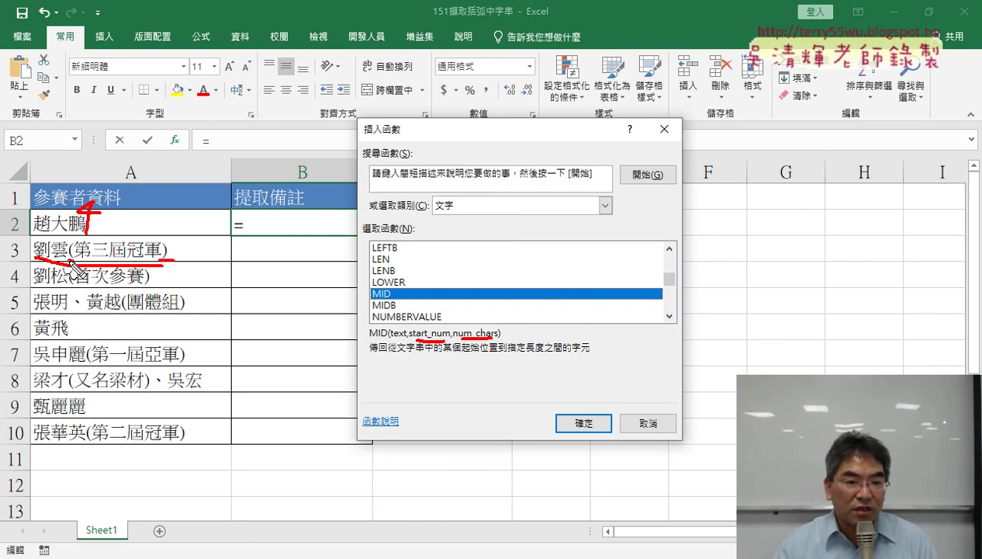
drag(73, 262, 74, 264)
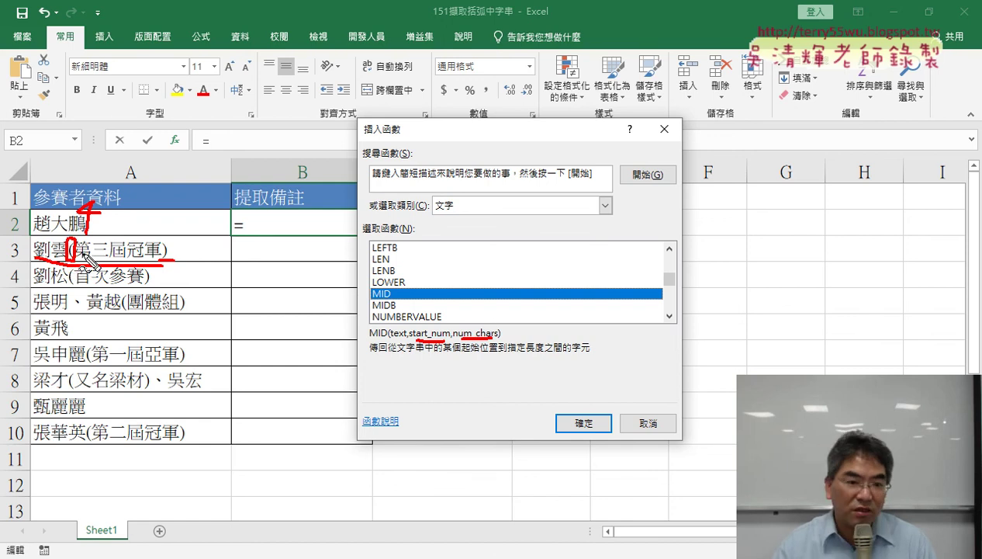
mouse_move(140, 242)
mouse_down()
mouse_move(273, 227)
mouse_move(281, 246)
mouse_up()
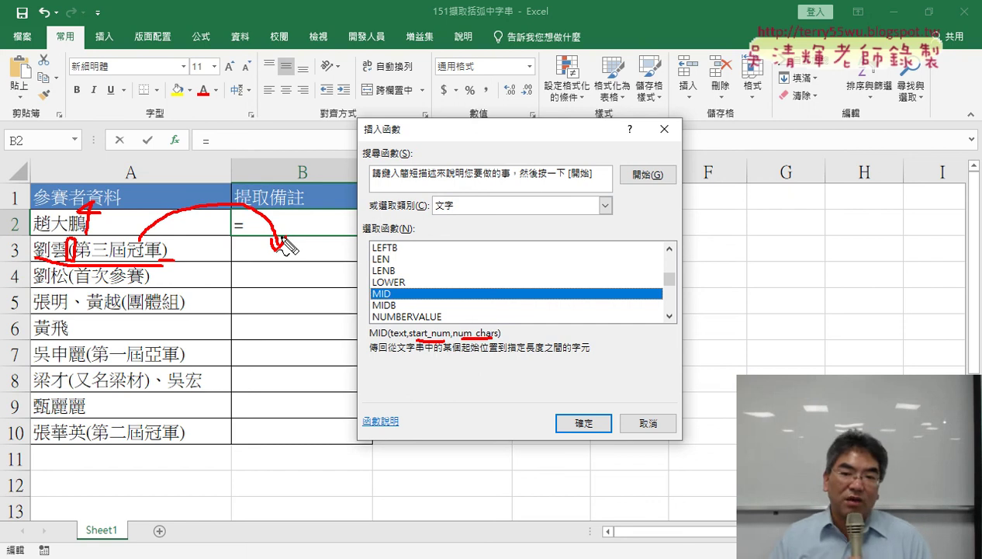